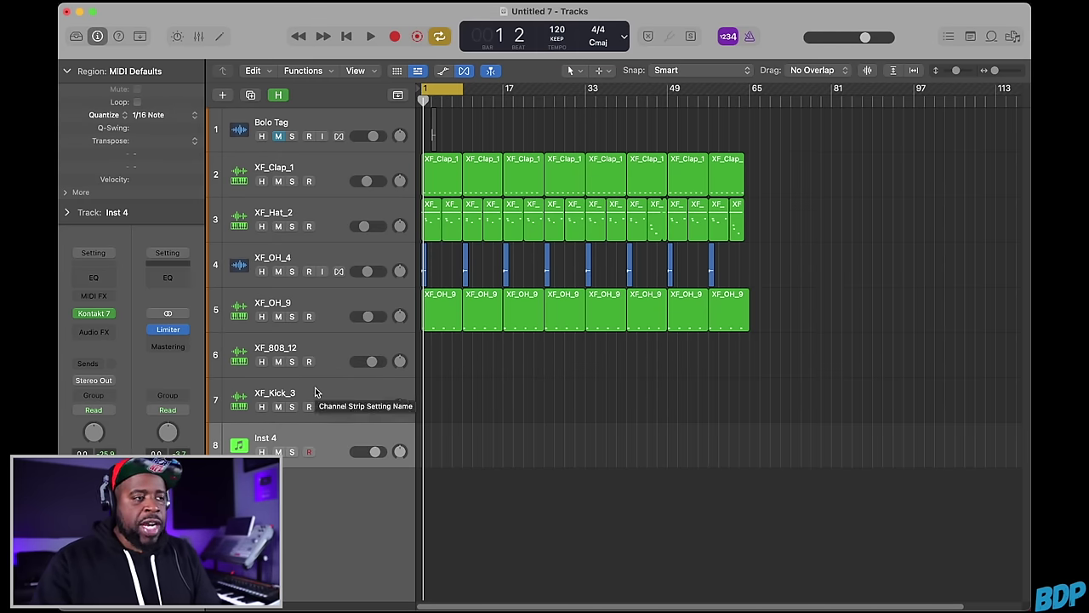
Open the Kontakt 7 instrument on the Inst 4 track and show Glaze's sound settings.
{"action": "left_click", "coordinate": [94, 315]}
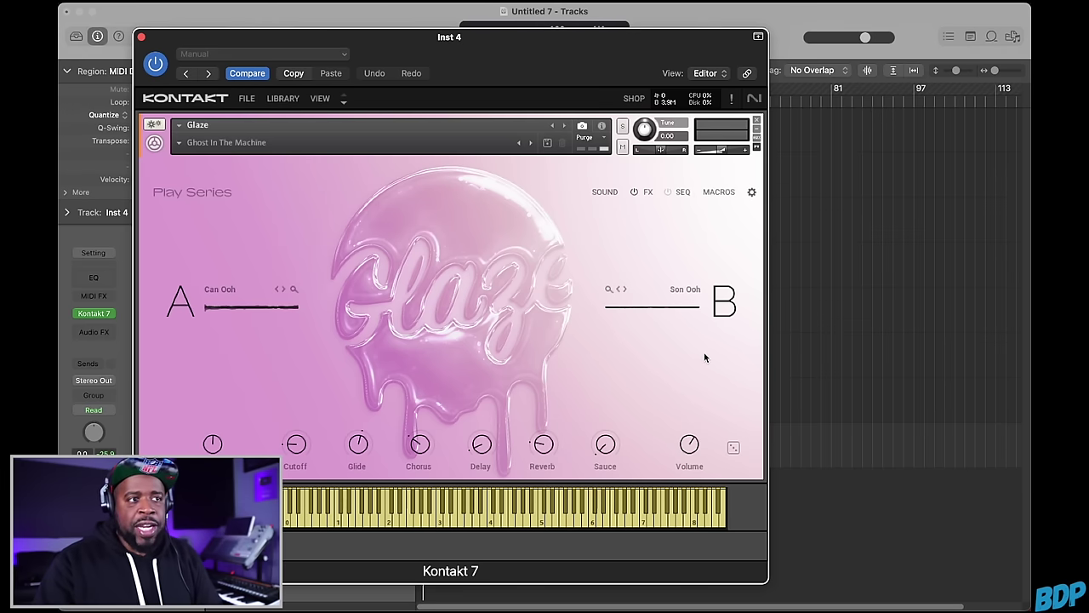
{"action": "left_click", "coordinate": [604, 191]}
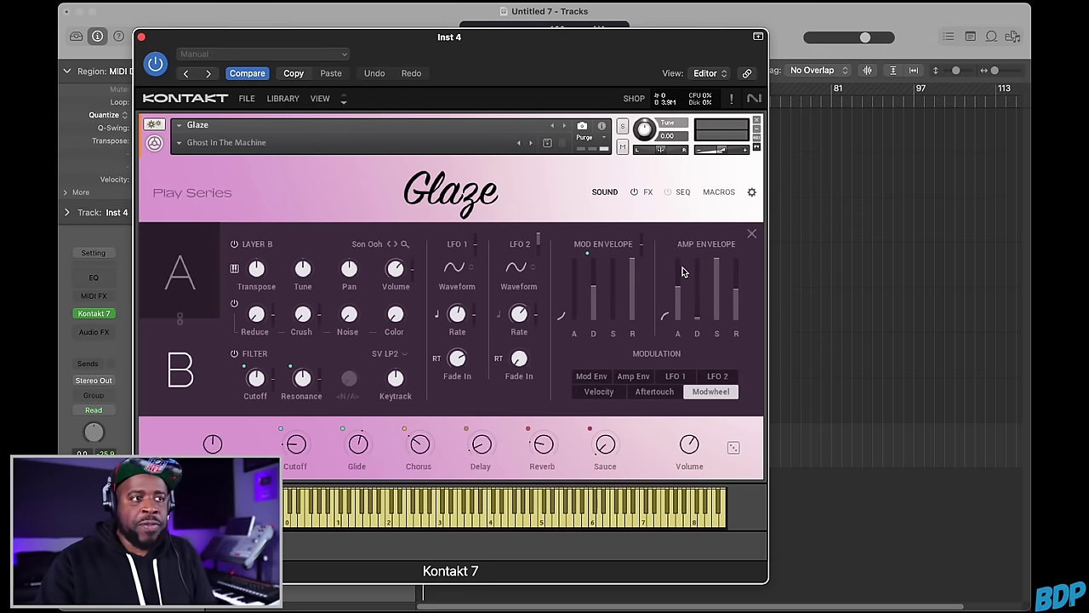
Look through the settings of each effect in Glaze's FX chain, from Flair and Chorus to the Replika and Reverb units.
{"action": "left_click", "coordinate": [646, 194]}
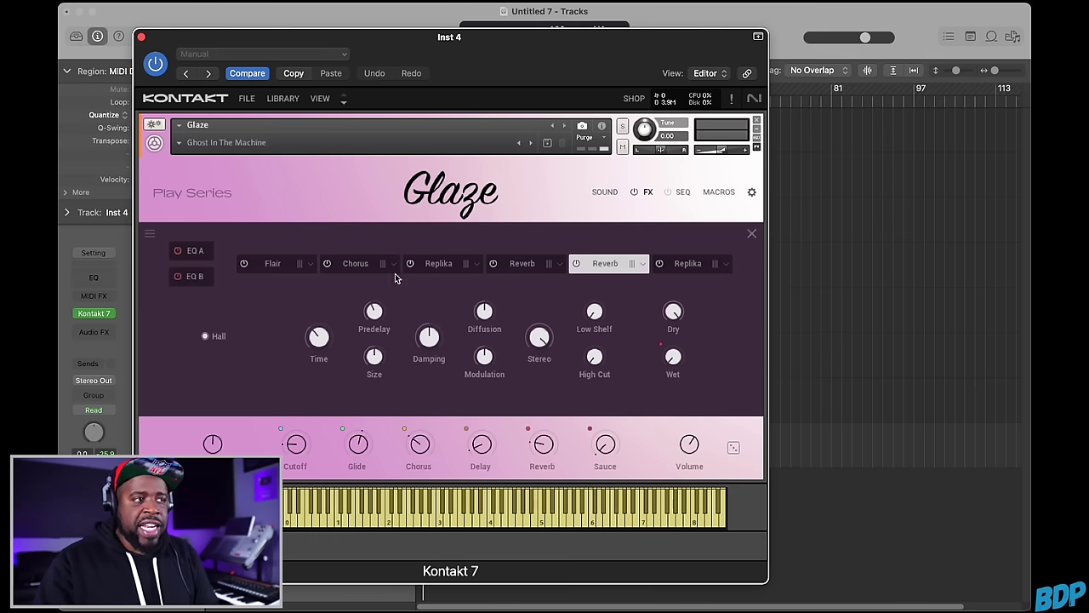
{"action": "left_click", "coordinate": [278, 264]}
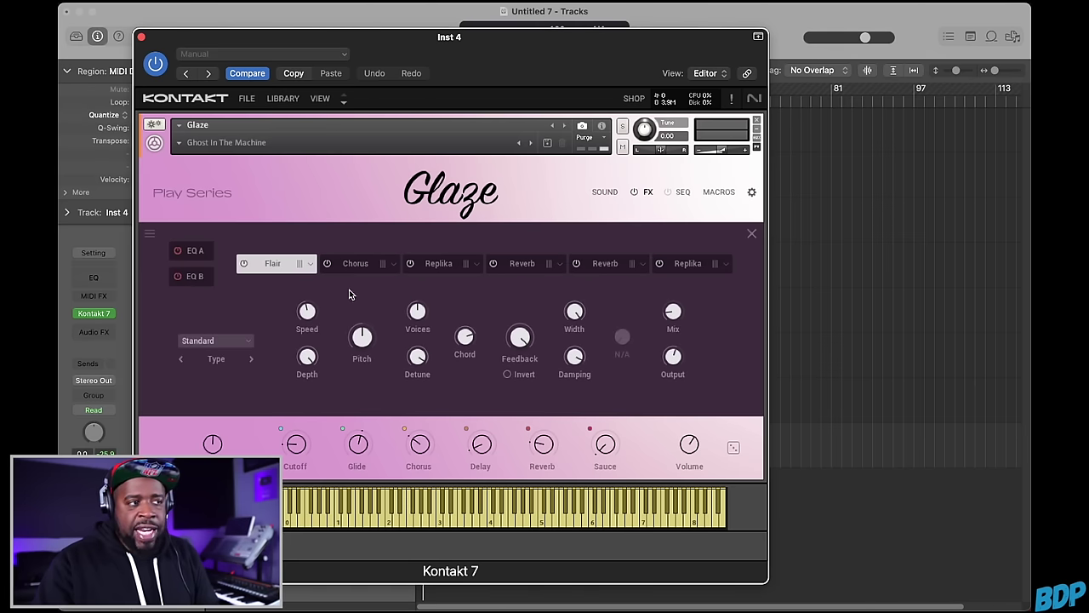
{"action": "left_click", "coordinate": [349, 263]}
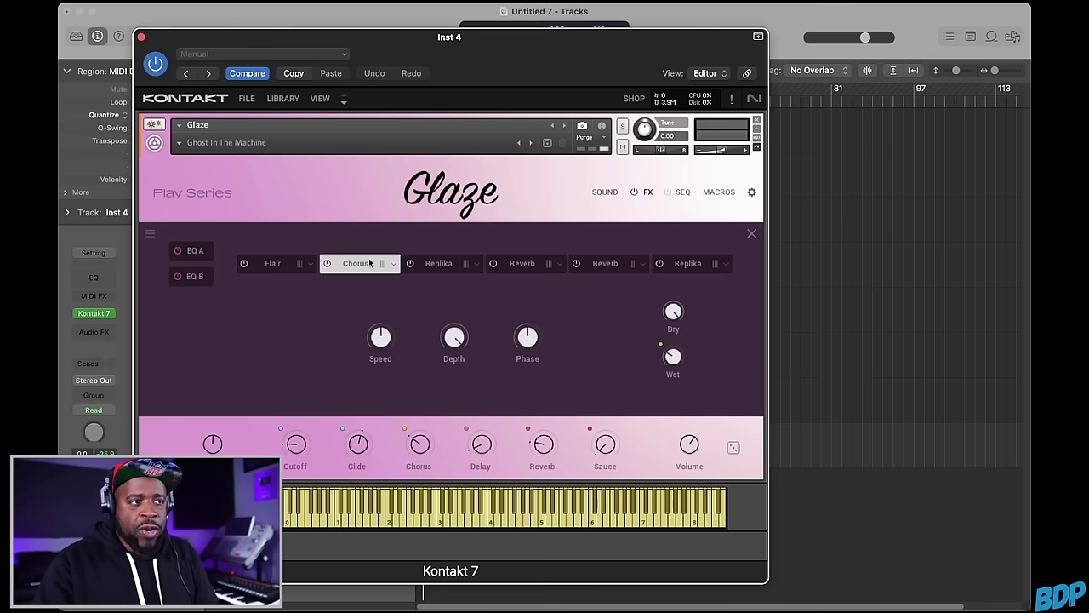
{"action": "left_click", "coordinate": [437, 265]}
{"action": "left_click", "coordinate": [515, 264]}
{"action": "left_click", "coordinate": [594, 264]}
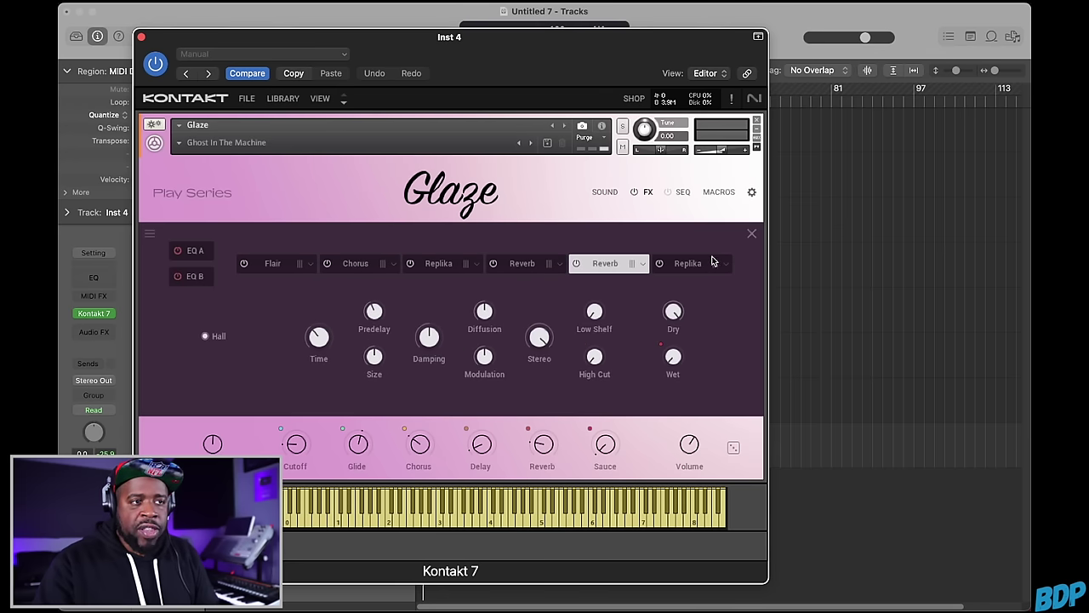
{"action": "left_click", "coordinate": [691, 265]}
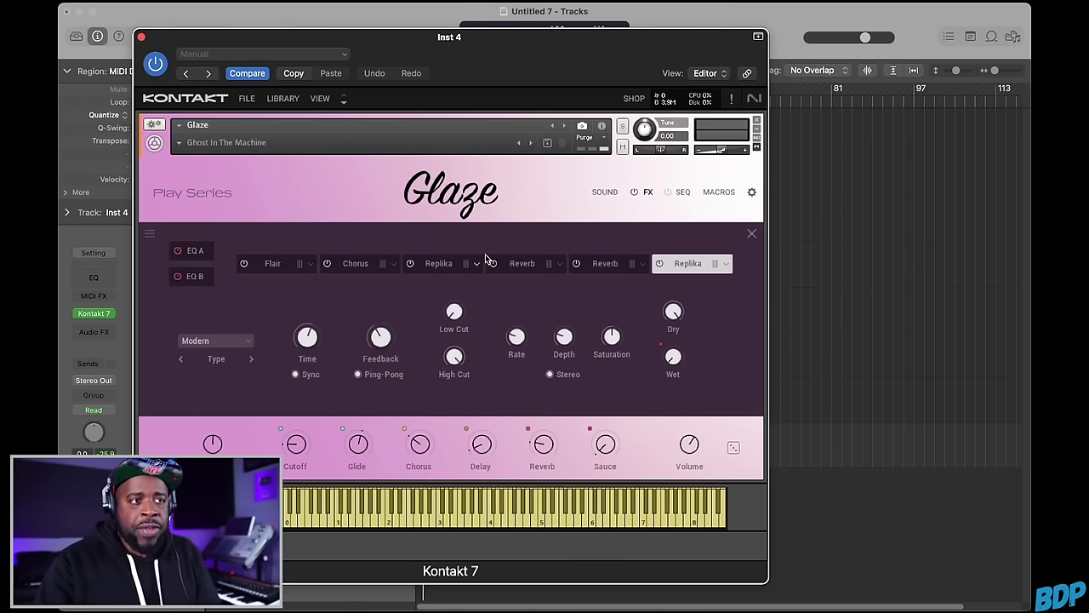
Examine Glaze's sequencer lanes for Pitch / Velocity, Macro 1 / 2, Macro 3 / 4 and Macro 5 / 6.
{"action": "left_click", "coordinate": [683, 191]}
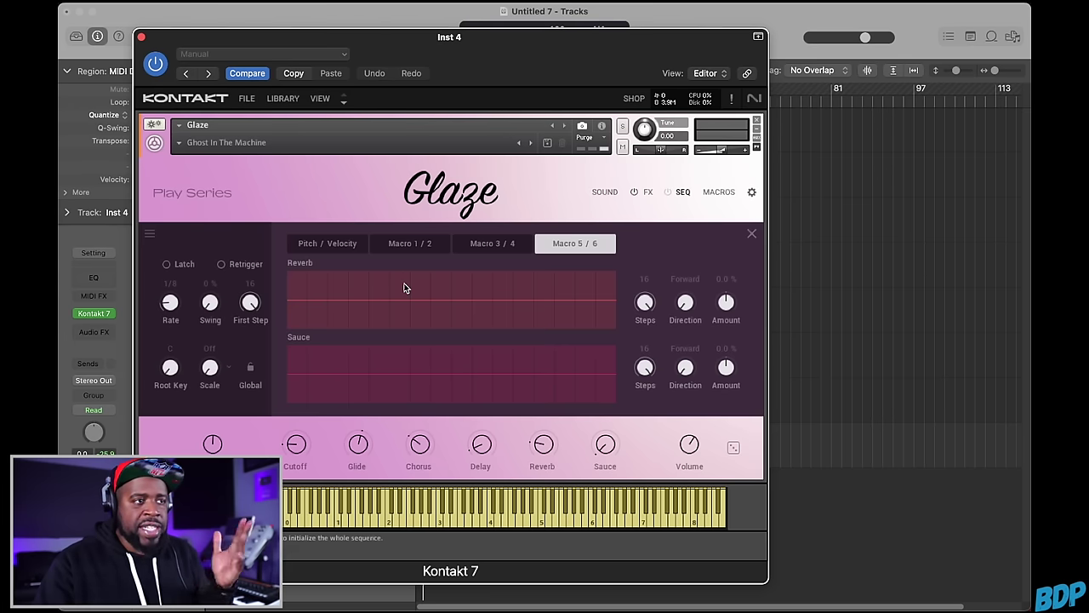
{"action": "left_click", "coordinate": [338, 245]}
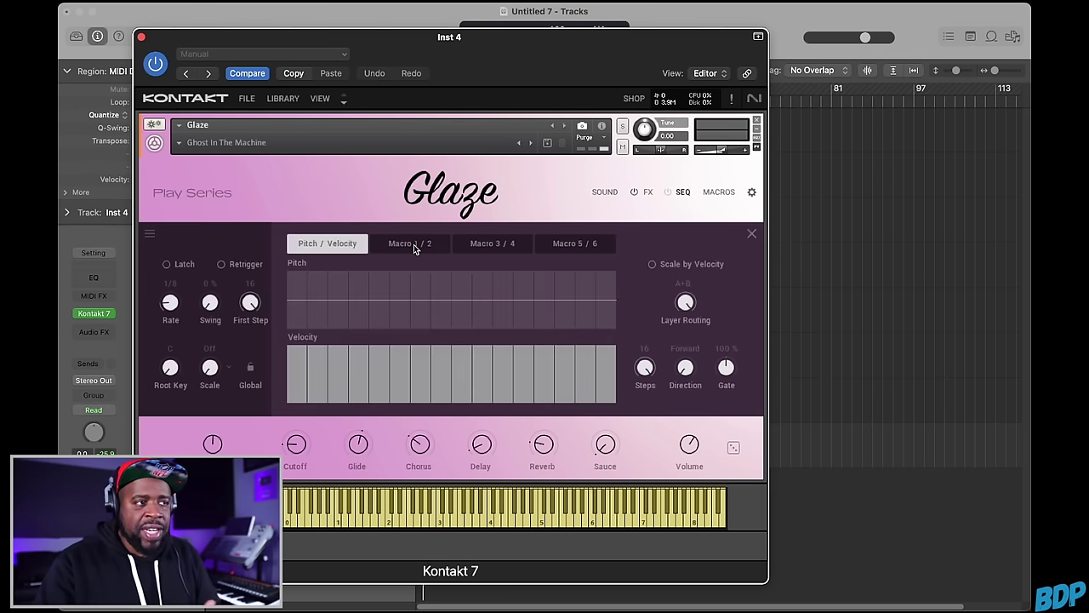
{"action": "left_click", "coordinate": [413, 244]}
{"action": "left_click", "coordinate": [493, 249]}
{"action": "left_click", "coordinate": [585, 248]}
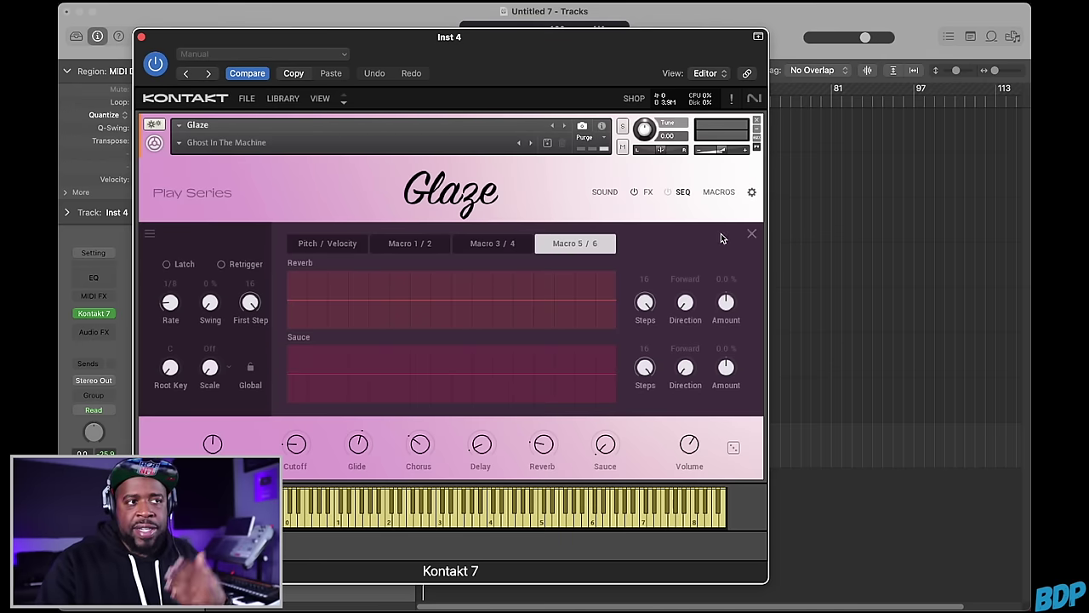
Review Glaze's macro assignments and its voice and velocity settings, and return to the main instrument view.
{"action": "left_click", "coordinate": [720, 193]}
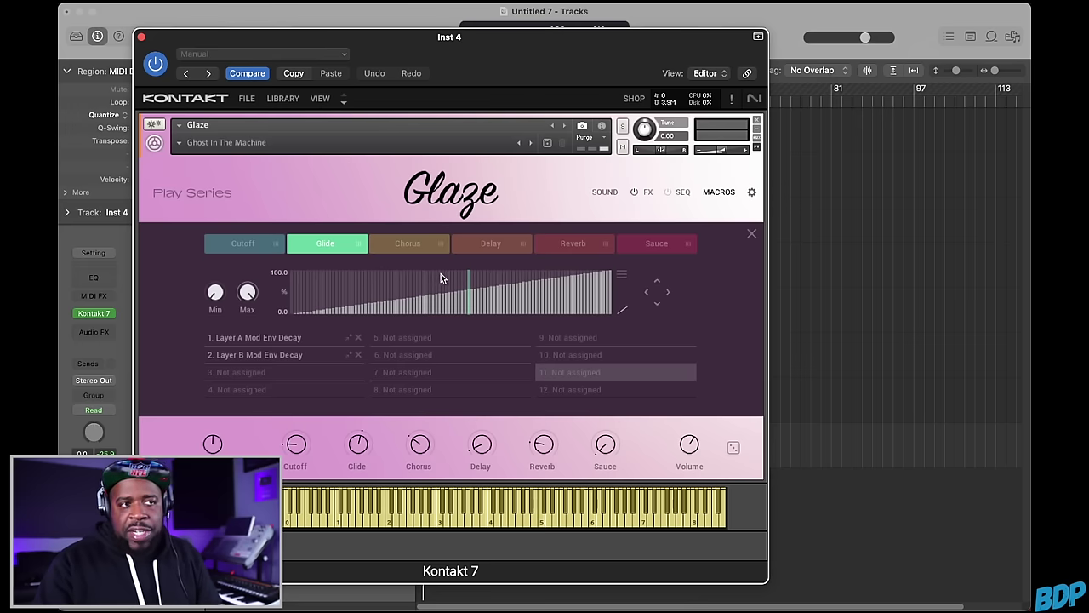
{"action": "left_click", "coordinate": [752, 192]}
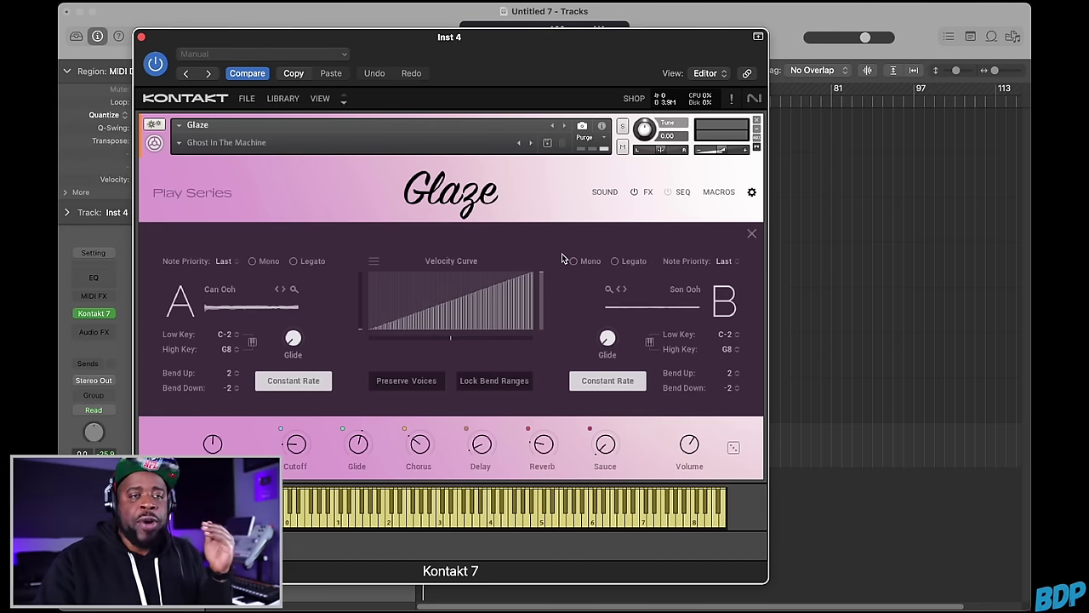
{"action": "left_click", "coordinate": [606, 192]}
{"action": "left_click", "coordinate": [753, 234]}
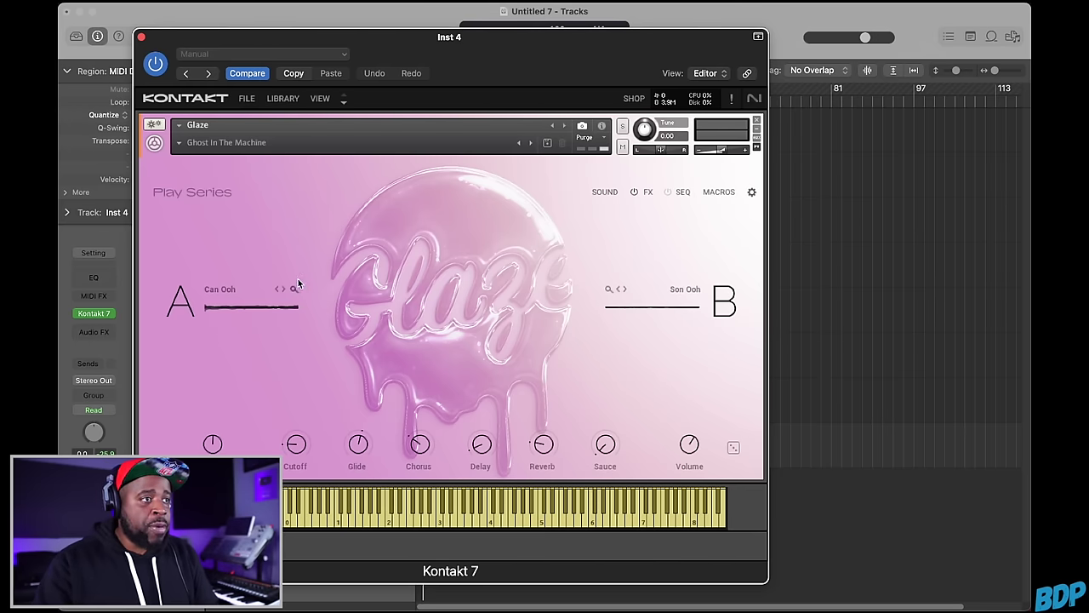
Load the 5th Element snapshot from the Lead category.
{"action": "left_click", "coordinate": [322, 140]}
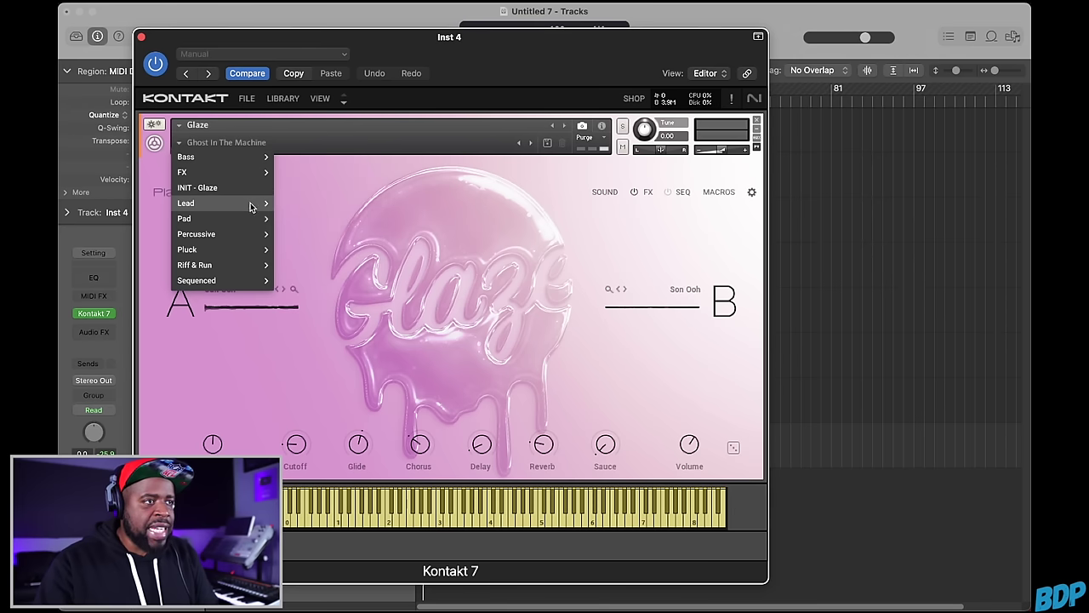
{"action": "mouse_move", "coordinate": [256, 203]}
{"action": "left_click", "coordinate": [308, 202]}
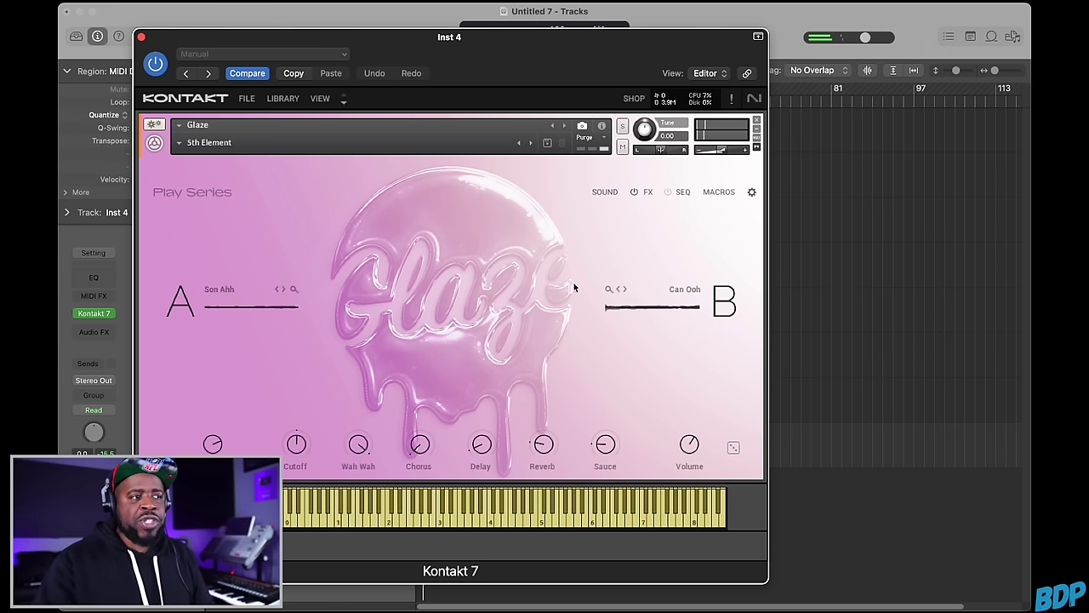
Audition other sound sources on both layers, ending with Son Rev Ahh on layer A and Can Rev Ahh on layer B.
{"action": "left_click", "coordinate": [283, 289]}
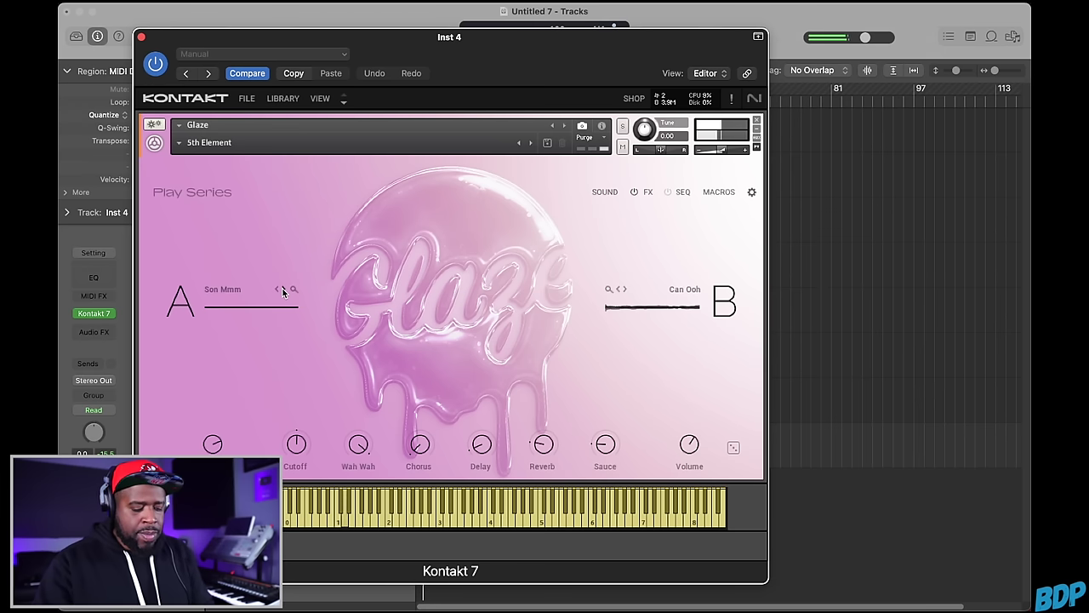
{"action": "left_click", "coordinate": [624, 289]}
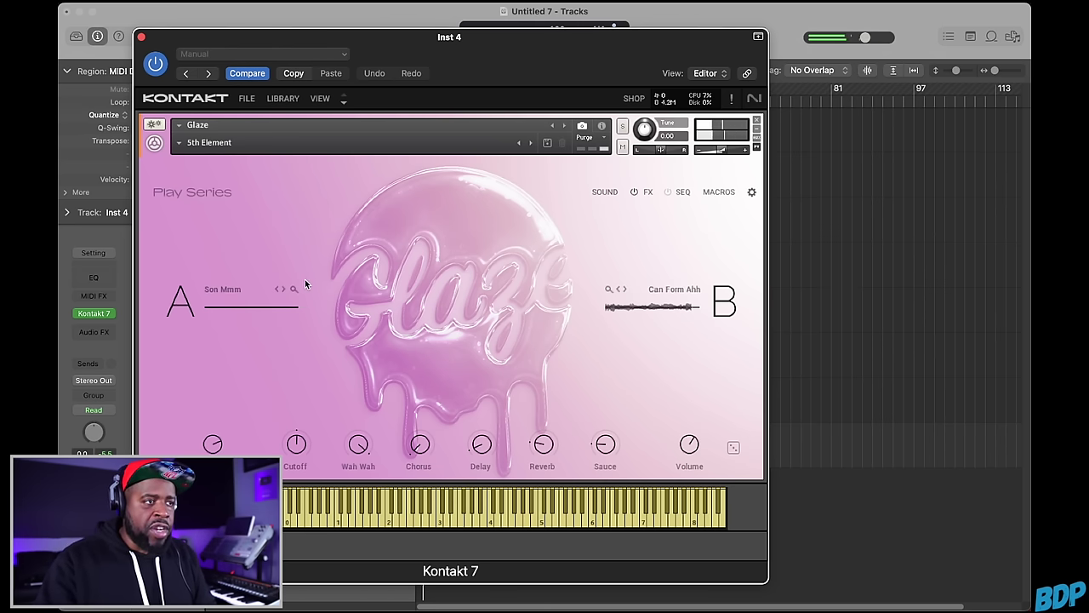
{"action": "left_click", "coordinate": [284, 290]}
{"action": "left_click", "coordinate": [283, 289]}
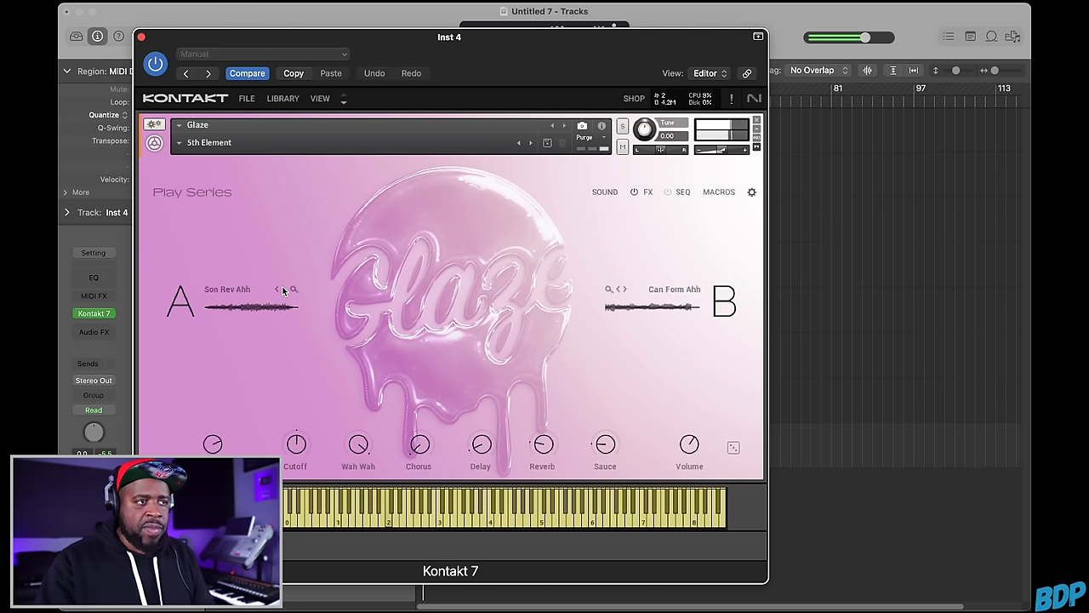
{"action": "left_click", "coordinate": [625, 290]}
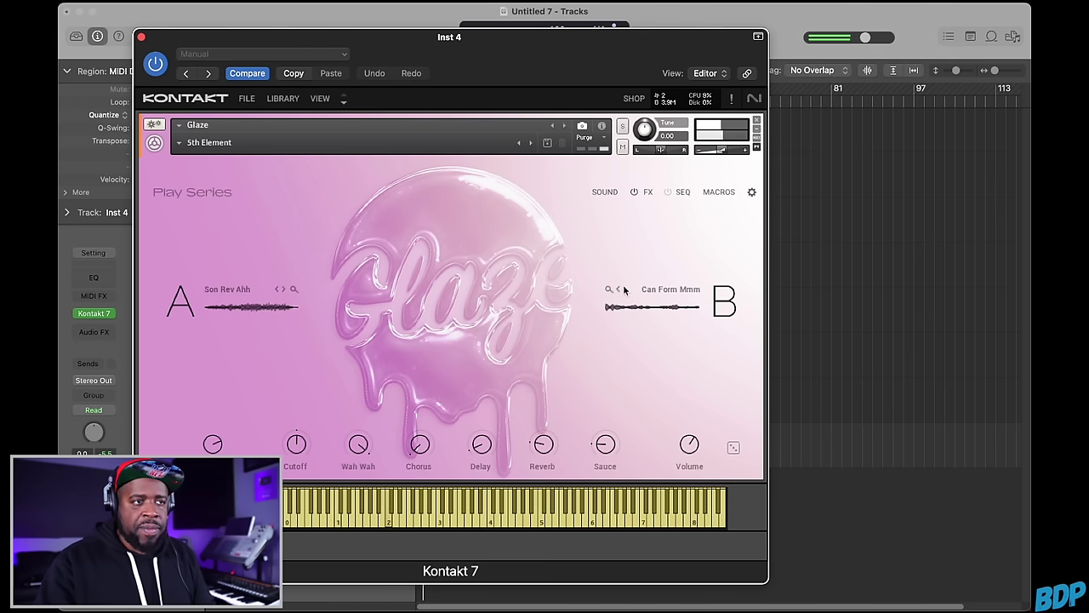
{"action": "left_click", "coordinate": [625, 290]}
{"action": "left_click", "coordinate": [624, 289]}
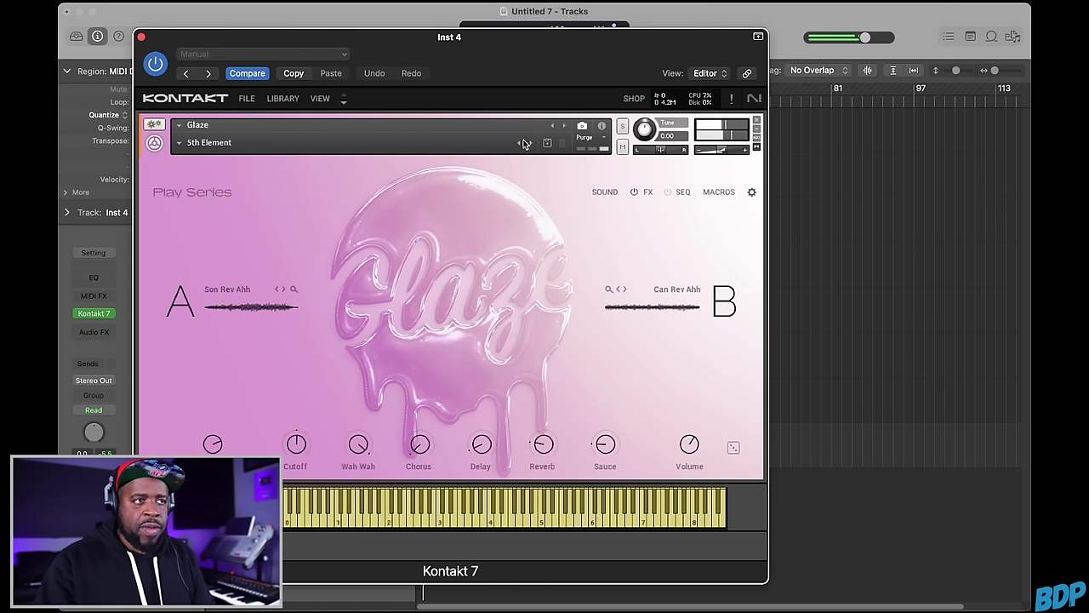
Try the following lead snapshot, A Lil Stuck, and load the Ah Oh snapshot from the Pluck category.
{"action": "left_click", "coordinate": [532, 143]}
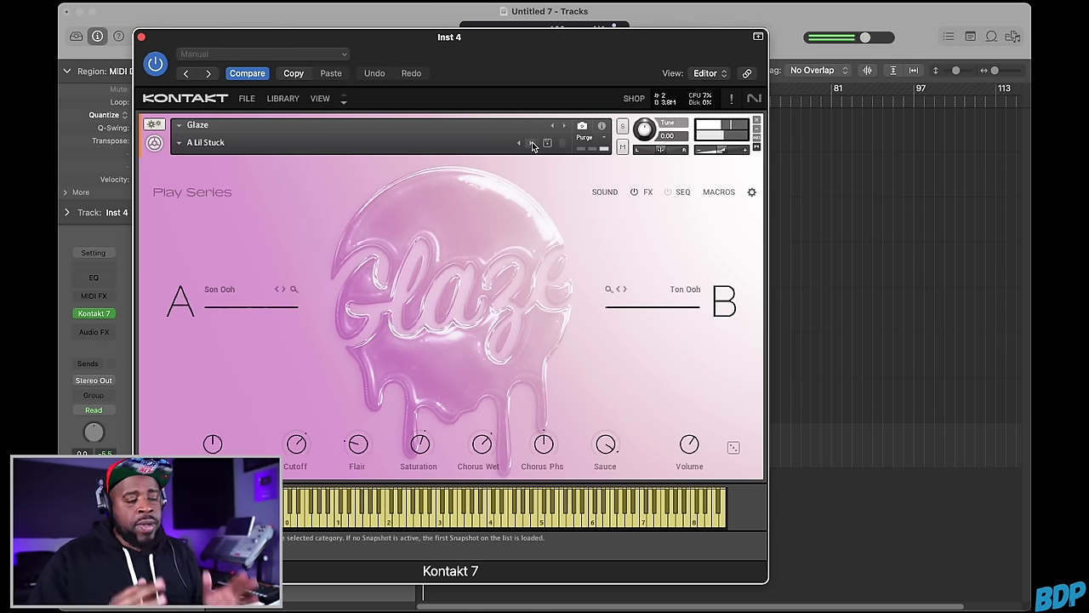
{"action": "left_click", "coordinate": [458, 149]}
{"action": "mouse_move", "coordinate": [202, 252]}
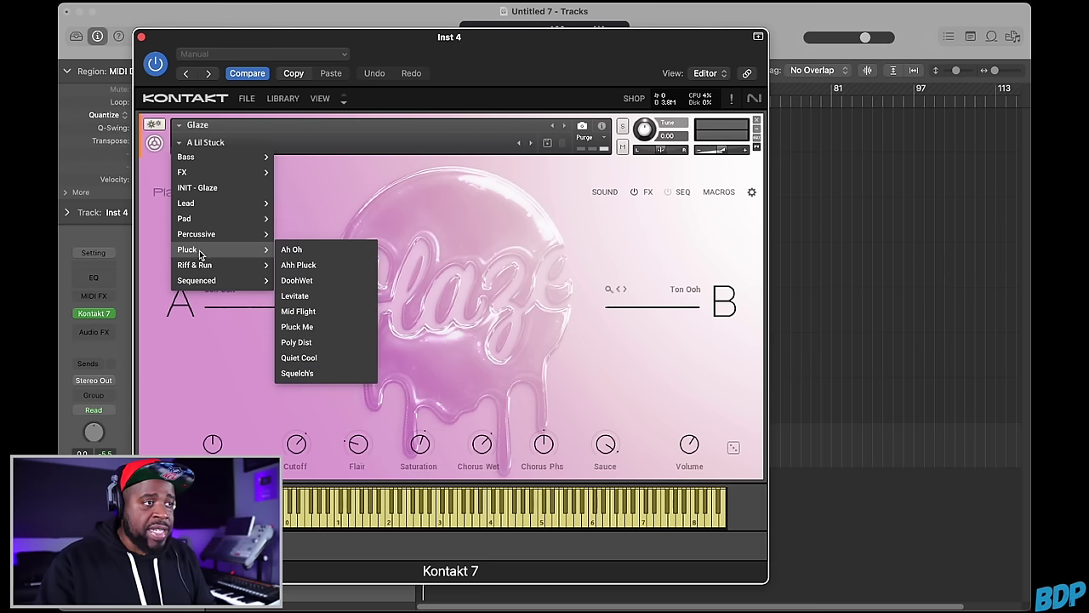
{"action": "left_click", "coordinate": [295, 249]}
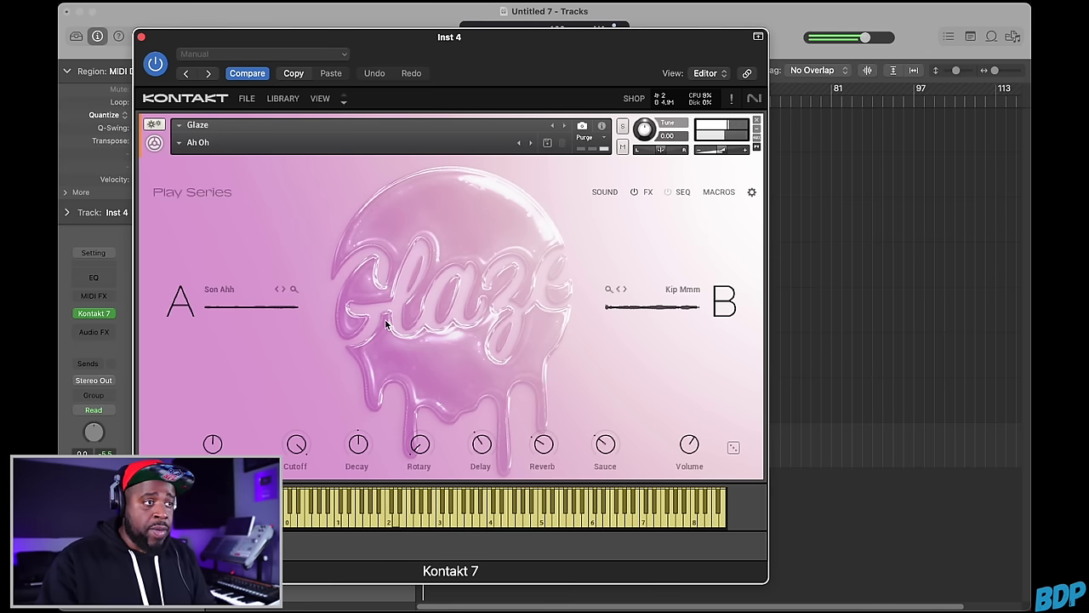
Change layer A's sound source to Son Sat Ahh and raise the Sauce macro to its midpoint.
{"action": "left_click", "coordinate": [284, 290]}
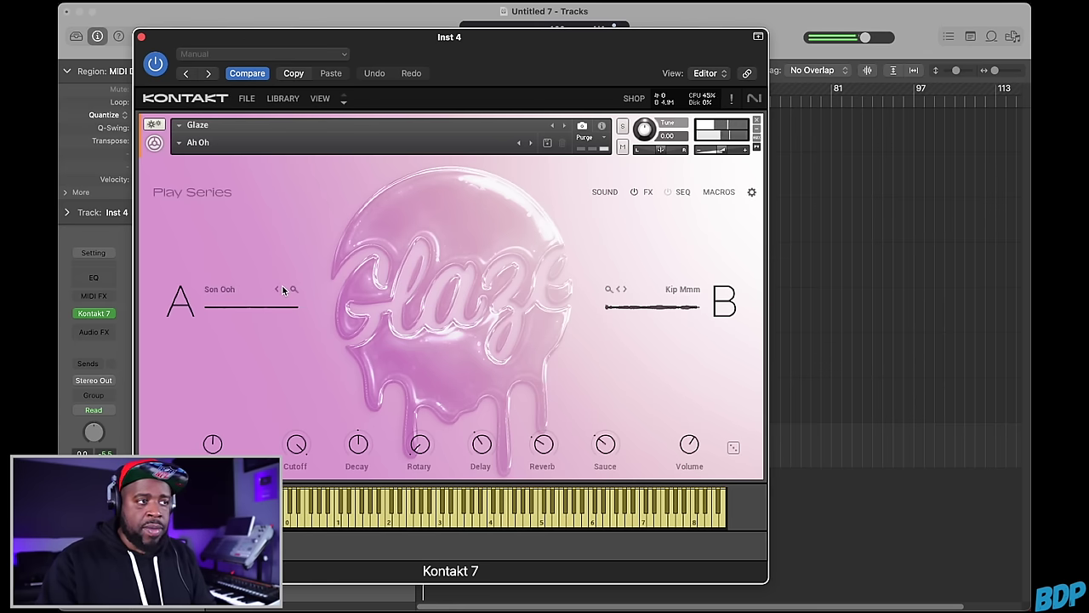
{"action": "left_click", "coordinate": [283, 290]}
{"action": "left_click", "coordinate": [283, 289]}
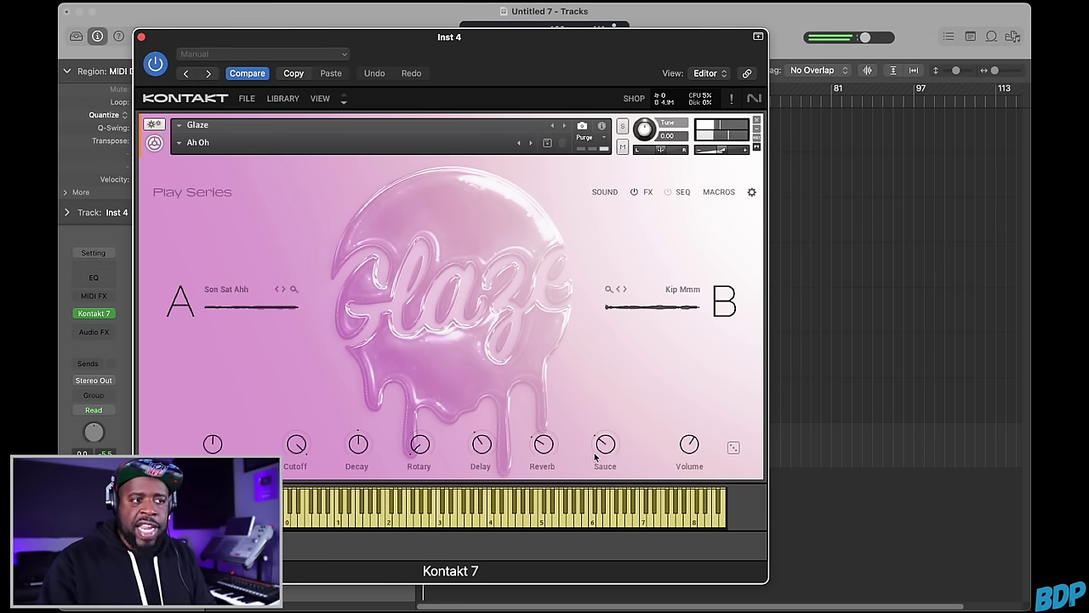
{"action": "left_click_drag", "start_coordinate": [608, 447], "coordinate": [612, 429]}
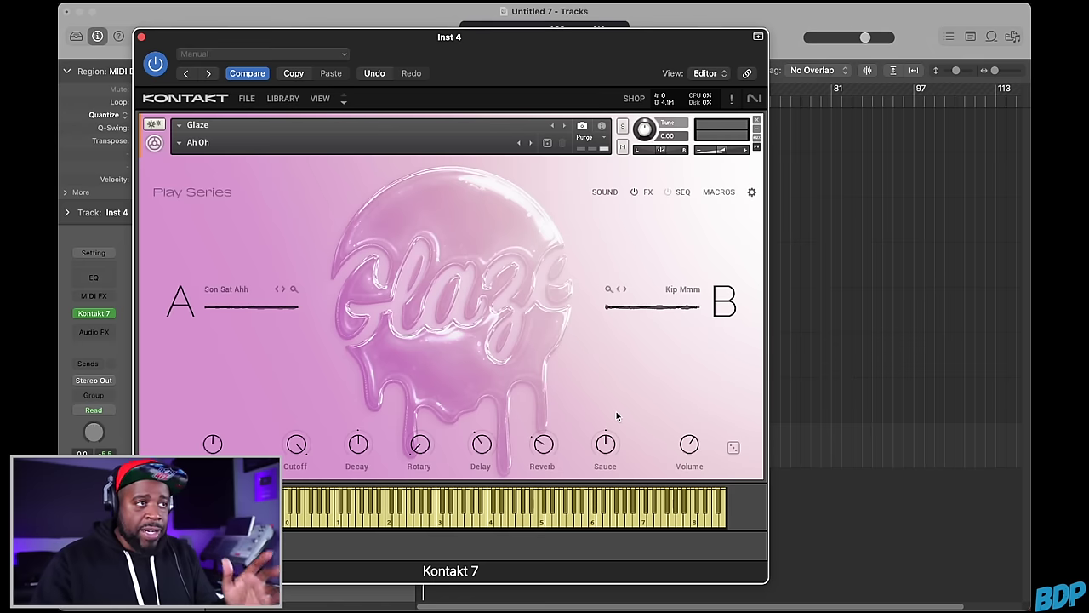
Load the 1200 Miles Away snapshot from the Sequenced category.
{"action": "left_click", "coordinate": [403, 146]}
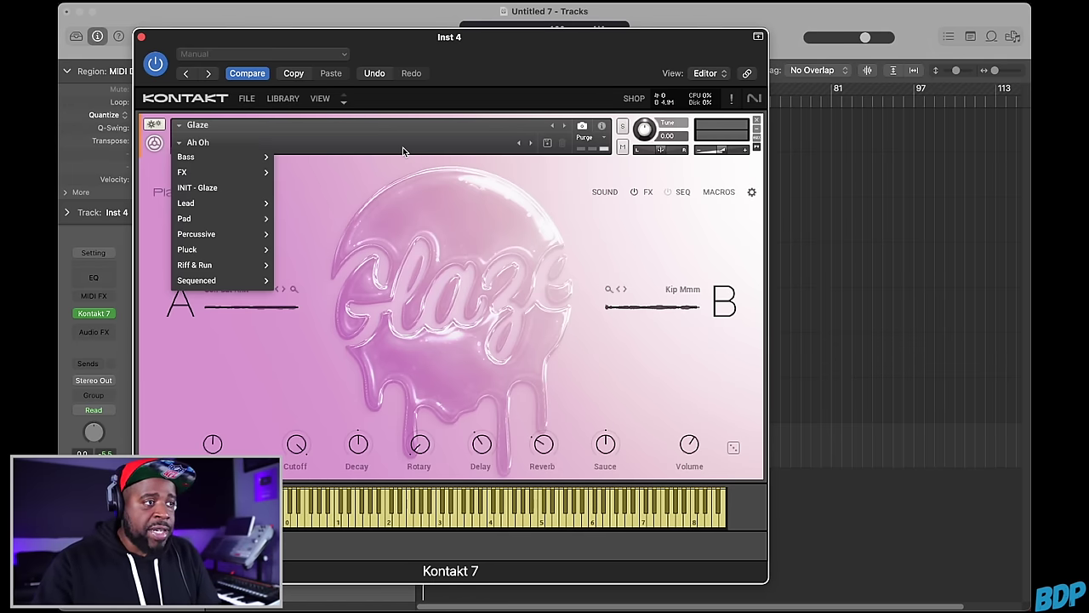
{"action": "mouse_move", "coordinate": [240, 267]}
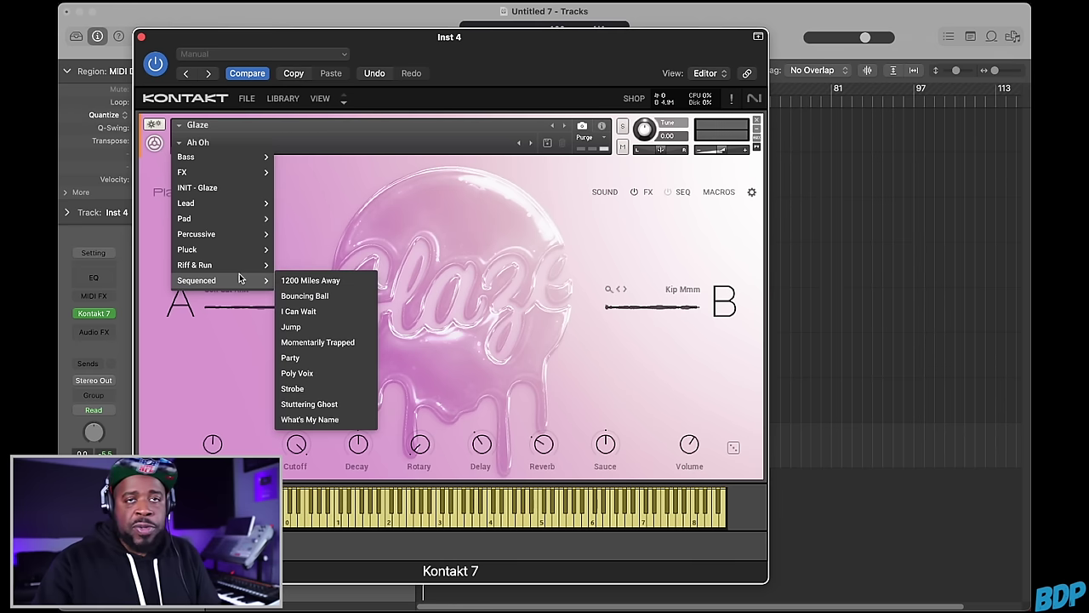
{"action": "left_click", "coordinate": [312, 280]}
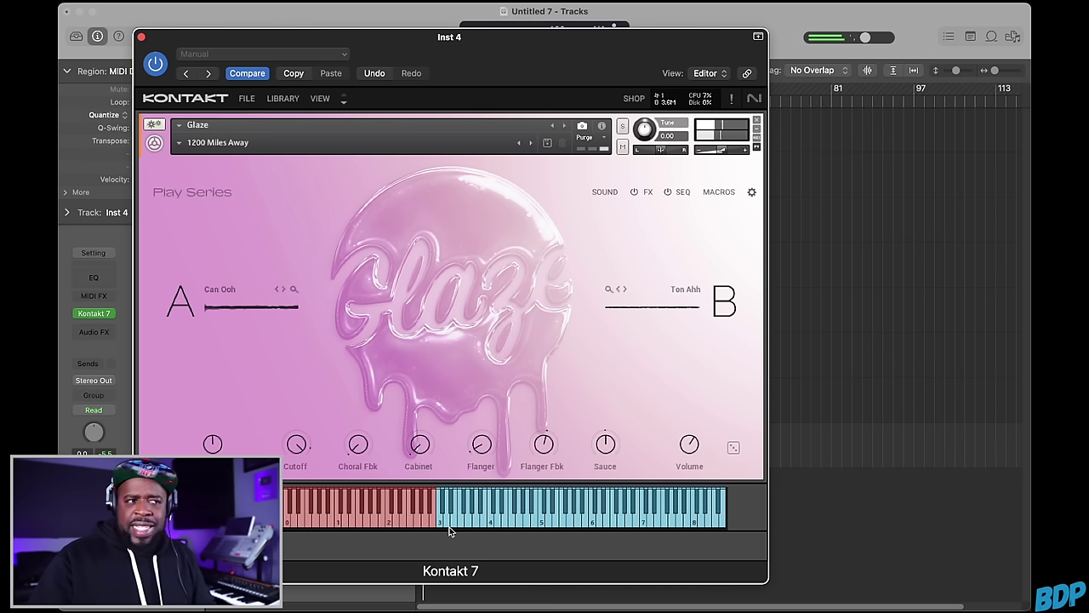
Advance to the Bouncing Ball snapshot and select it again from the Sequenced category.
{"action": "left_click", "coordinate": [529, 143]}
{"action": "left_click", "coordinate": [391, 145]}
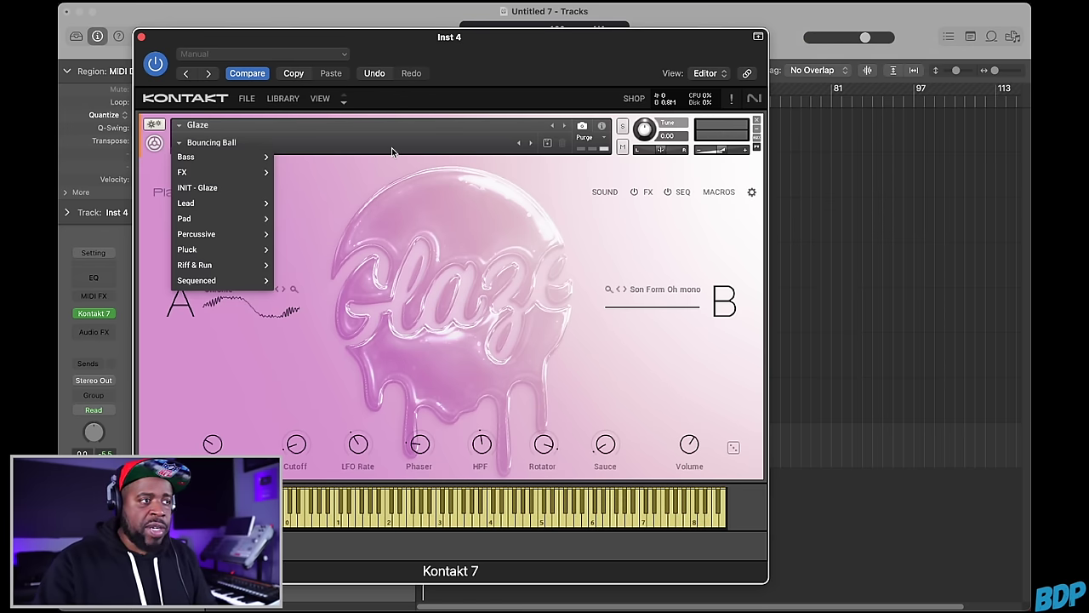
{"action": "mouse_move", "coordinate": [256, 284]}
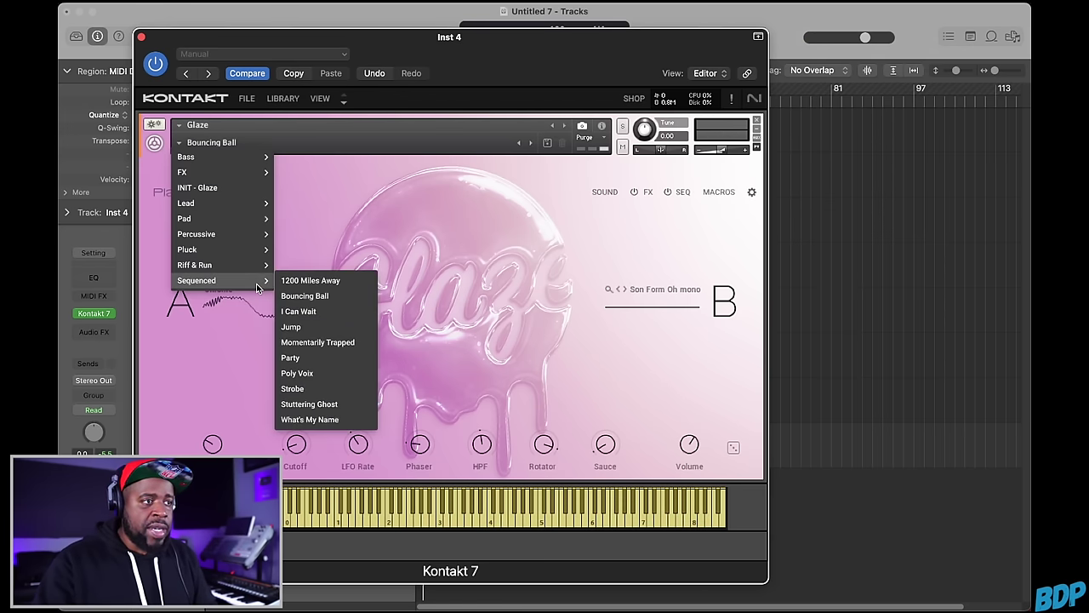
{"action": "left_click", "coordinate": [305, 292]}
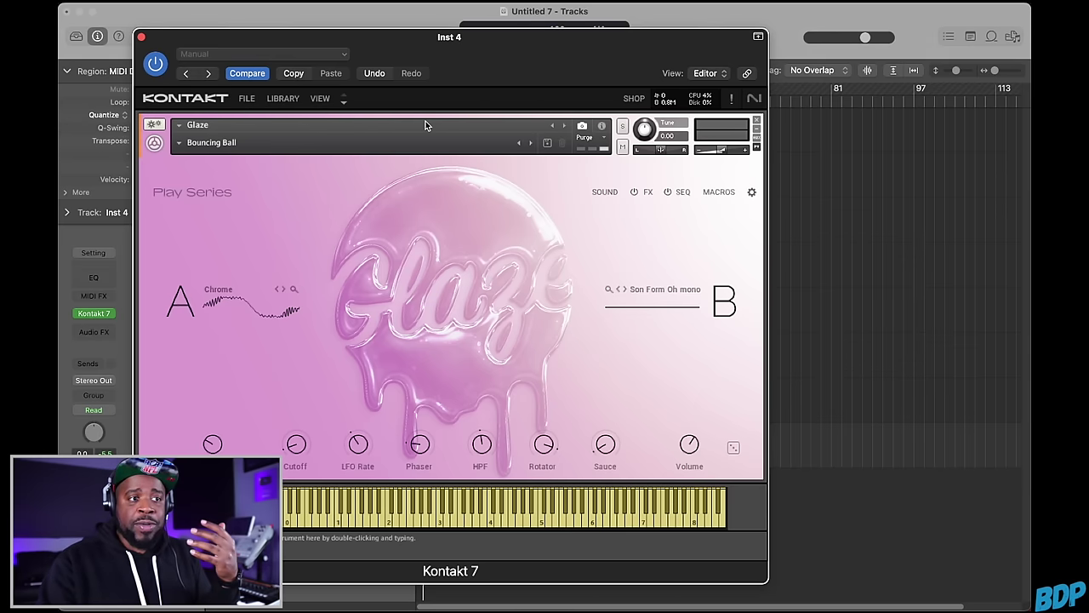
Load the AirMinor (Amin-Cmaj) snapshot from the Riff & Run category.
{"action": "left_click", "coordinate": [374, 144]}
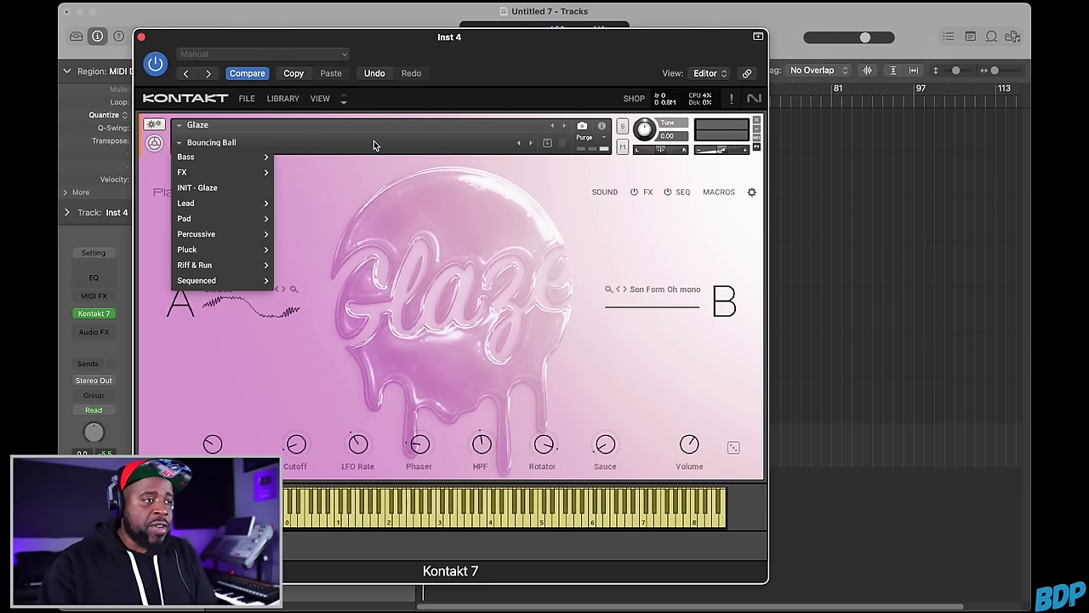
{"action": "mouse_move", "coordinate": [240, 269]}
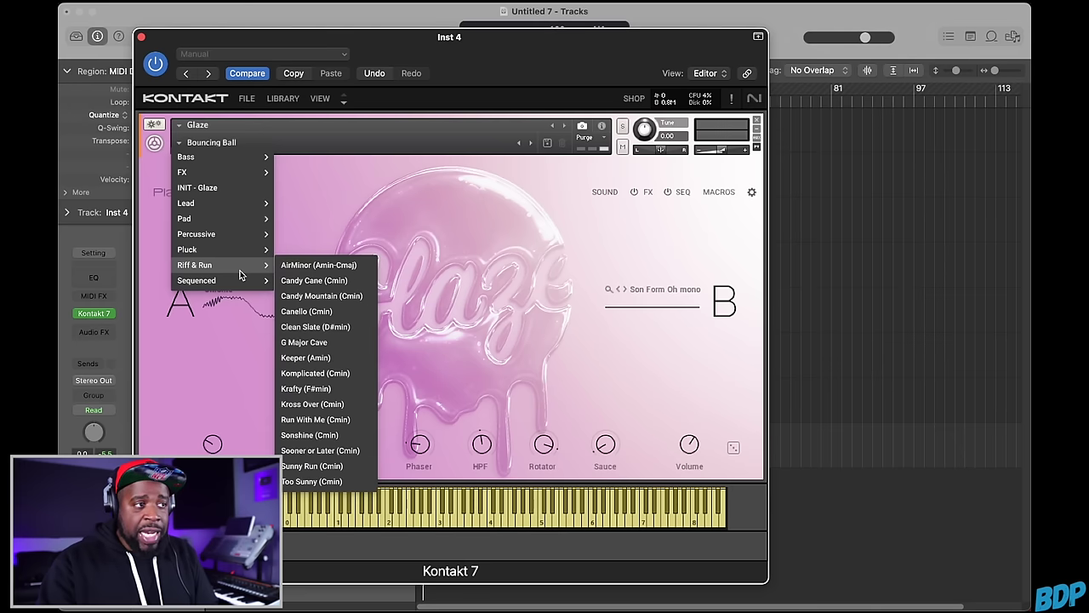
{"action": "left_click", "coordinate": [318, 269]}
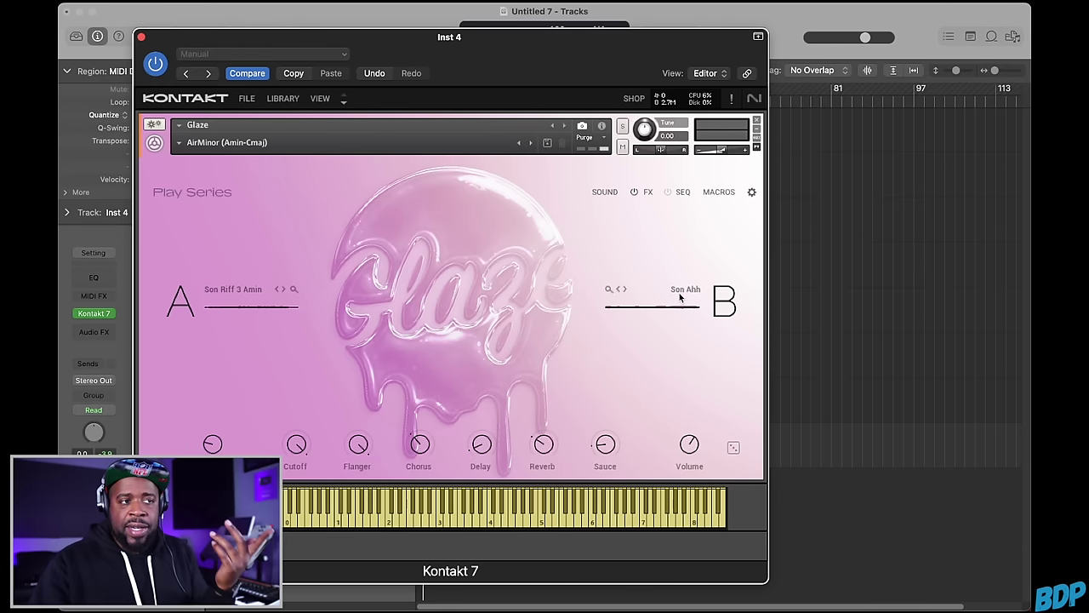
Audition successive sound sources on layer B, passing Son Ooh and Son Form Mmm and stopping at Son Rev Ooh.
{"action": "left_click", "coordinate": [624, 290]}
{"action": "left_click", "coordinate": [623, 290]}
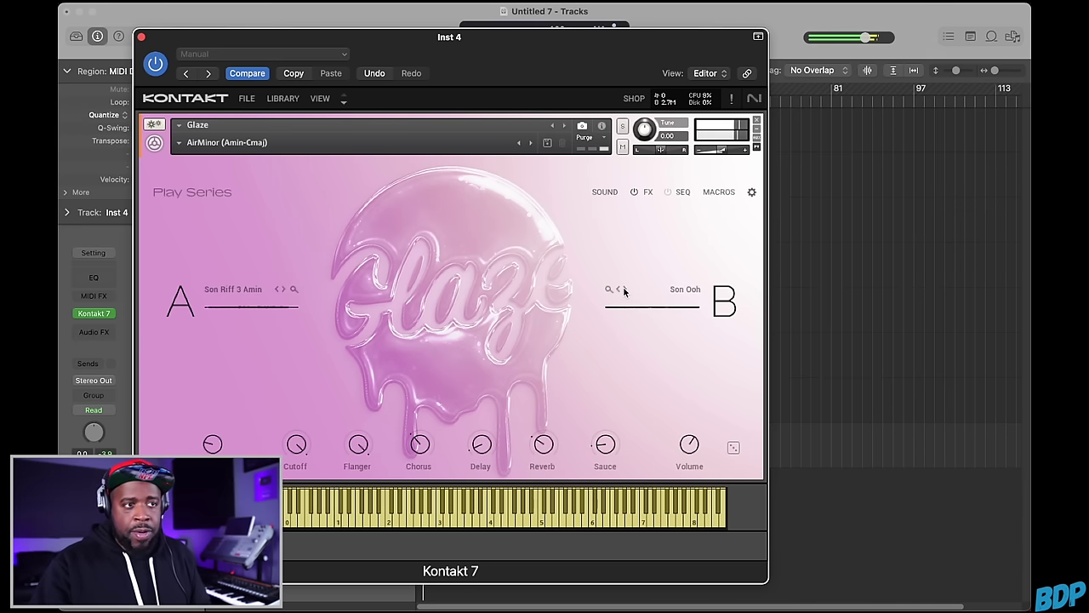
{"action": "left_click", "coordinate": [624, 291]}
{"action": "left_click", "coordinate": [624, 291]}
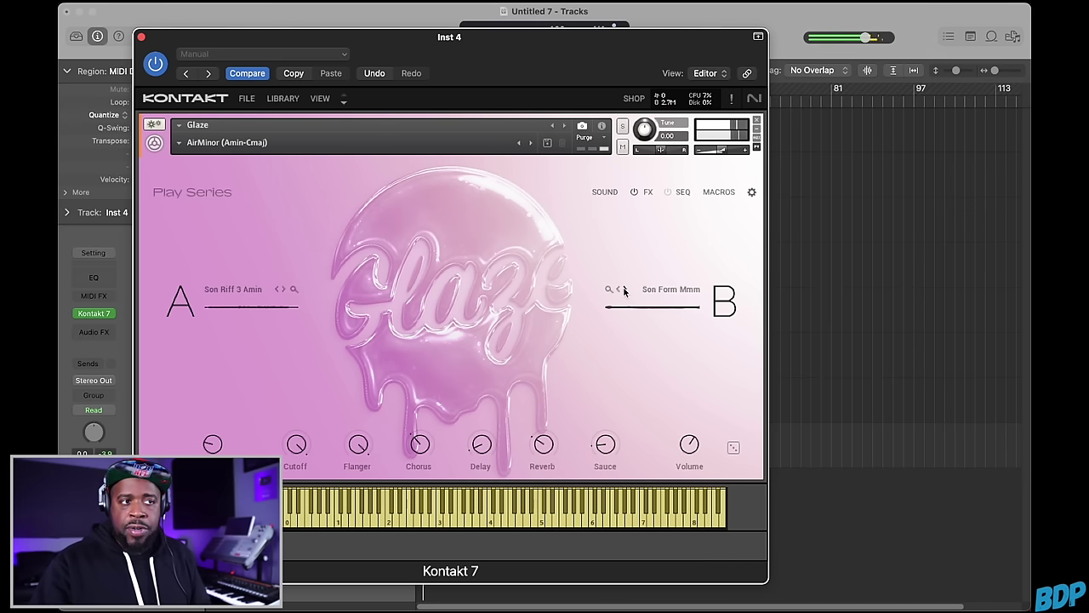
{"action": "left_click", "coordinate": [624, 290]}
{"action": "left_click", "coordinate": [624, 290]}
{"action": "left_click", "coordinate": [624, 291]}
{"action": "left_click", "coordinate": [624, 291]}
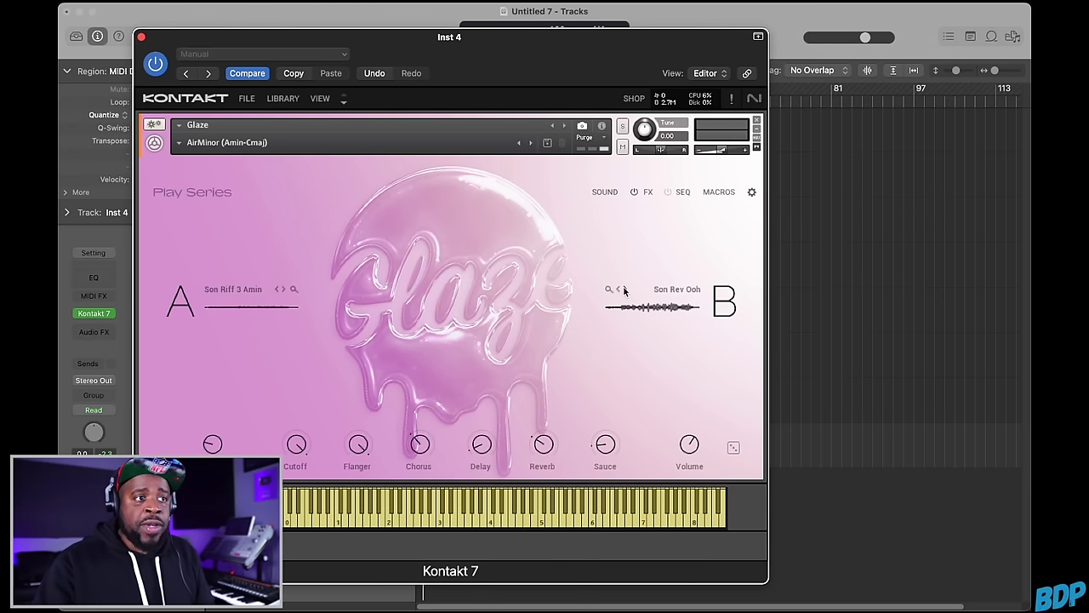
Load the Candy Mountain (Cmin) snapshot from the Riff & Run category.
{"action": "left_click", "coordinate": [478, 145]}
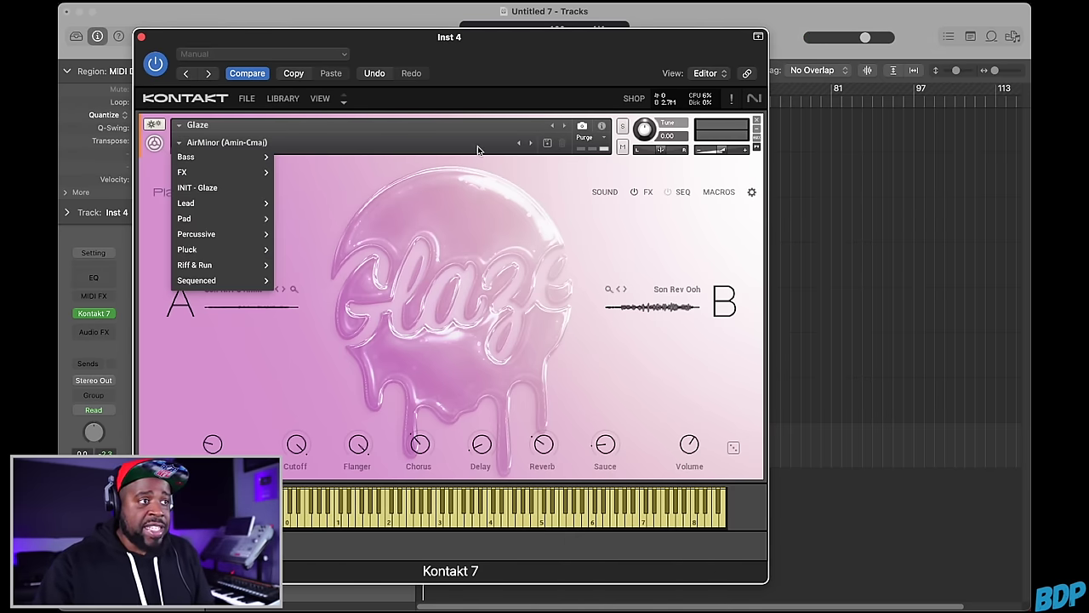
{"action": "mouse_move", "coordinate": [238, 273]}
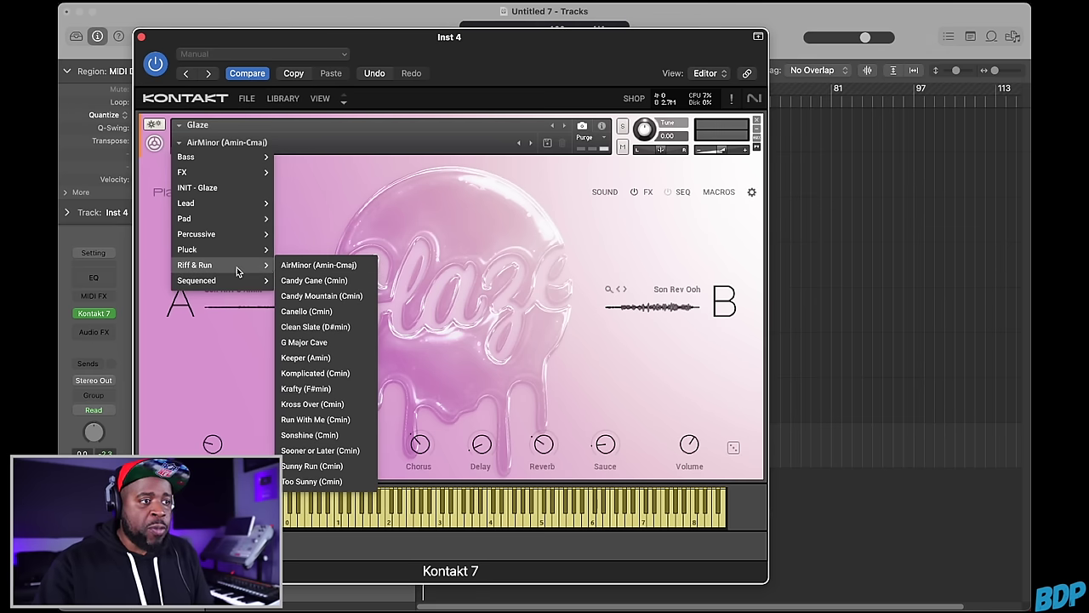
{"action": "left_click", "coordinate": [322, 295]}
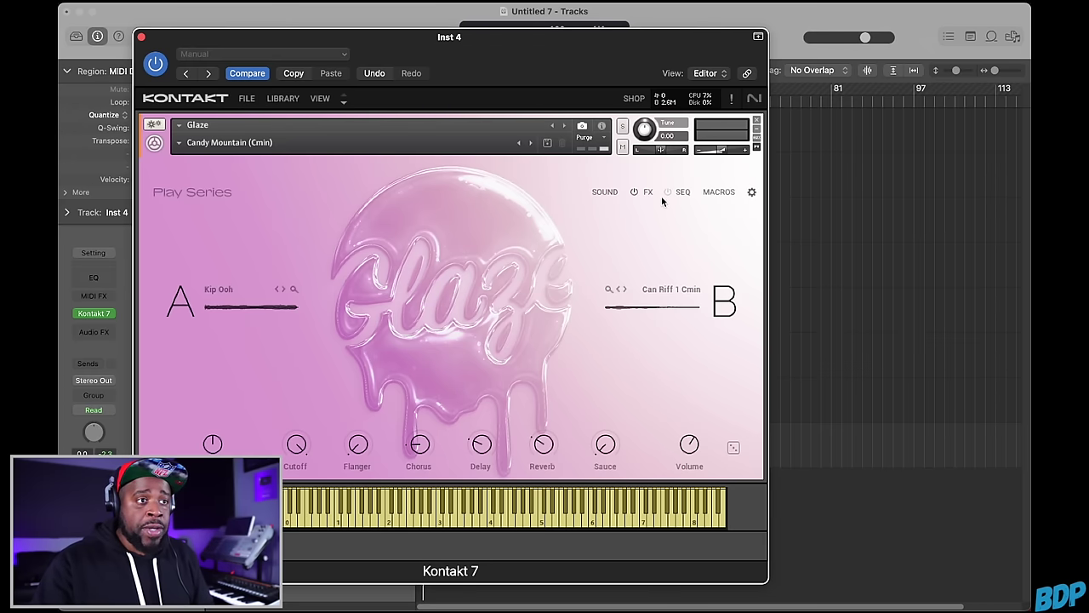
Open the Sound page and compare the settings of layer A and layer B.
{"action": "left_click", "coordinate": [605, 192]}
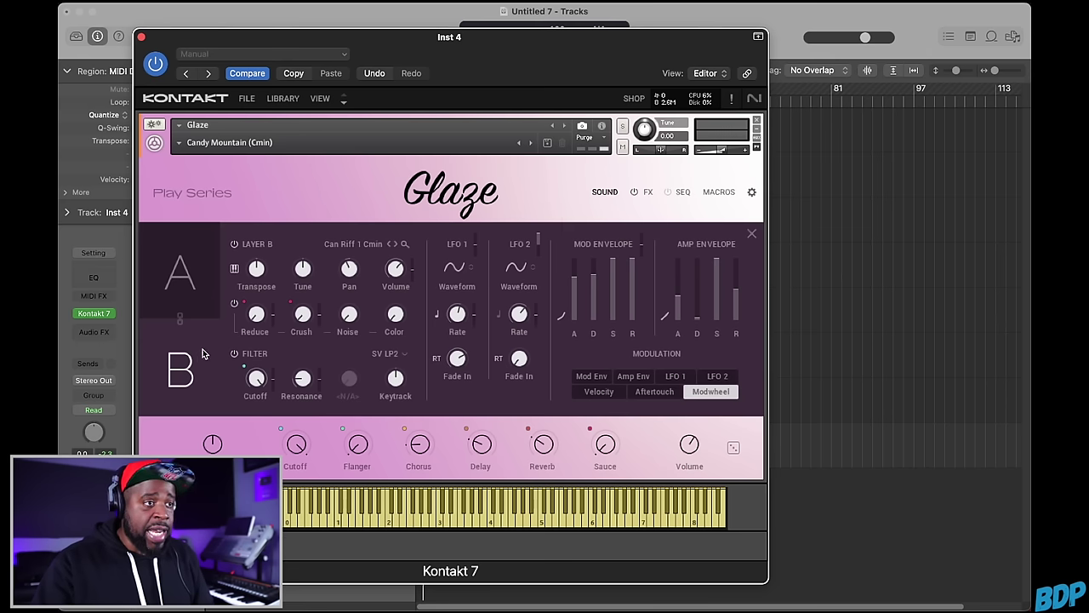
{"action": "left_click", "coordinate": [201, 295]}
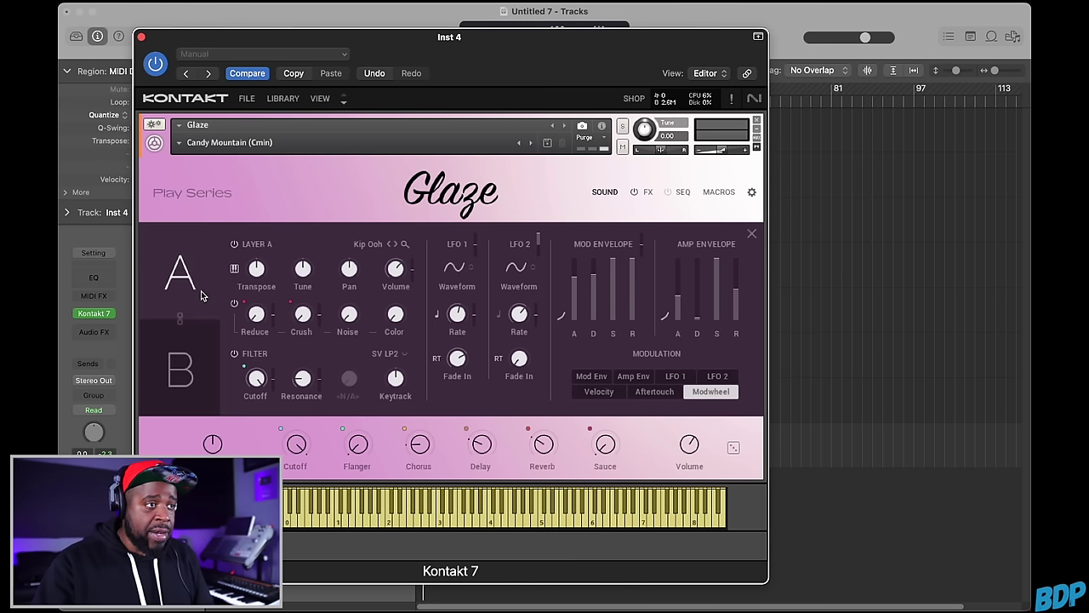
{"action": "left_click", "coordinate": [195, 358]}
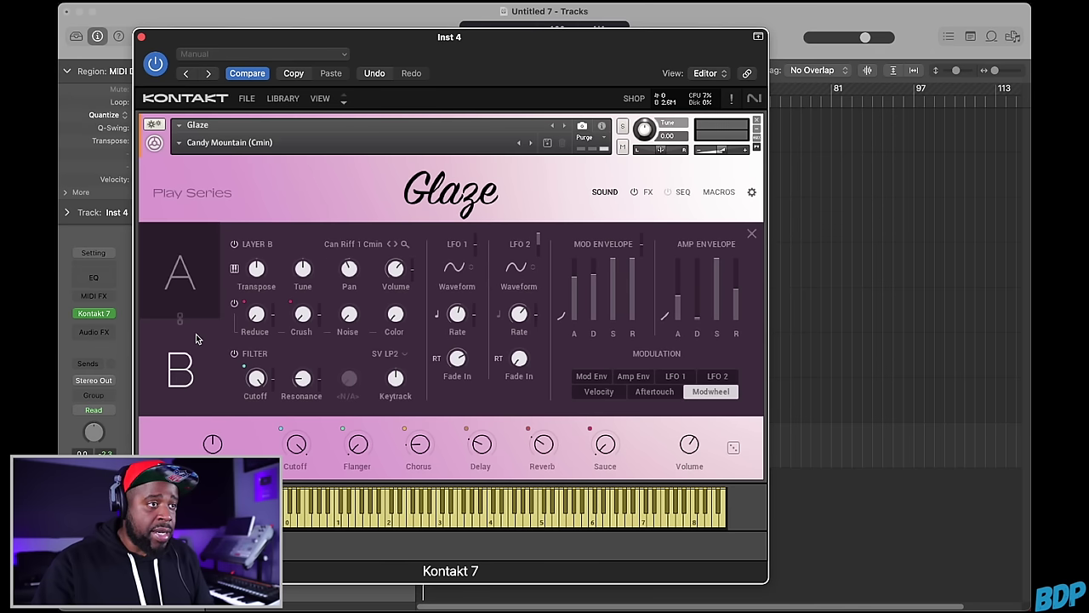
{"action": "left_click", "coordinate": [195, 306]}
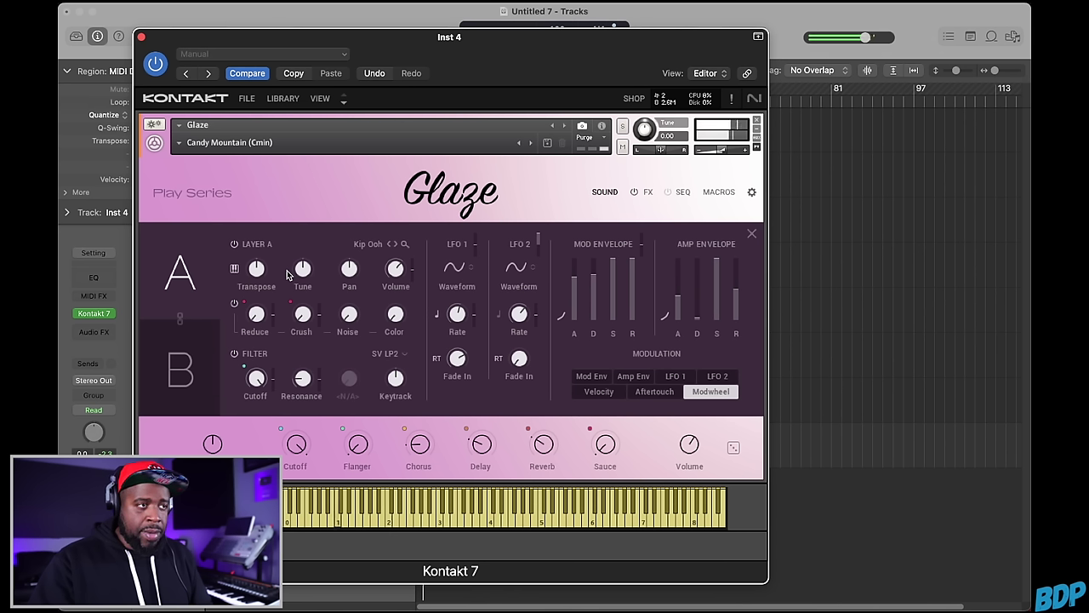
Select layer B on the Sound page and try out its Transpose control, returning it to 0 st.
{"action": "left_click", "coordinate": [204, 331]}
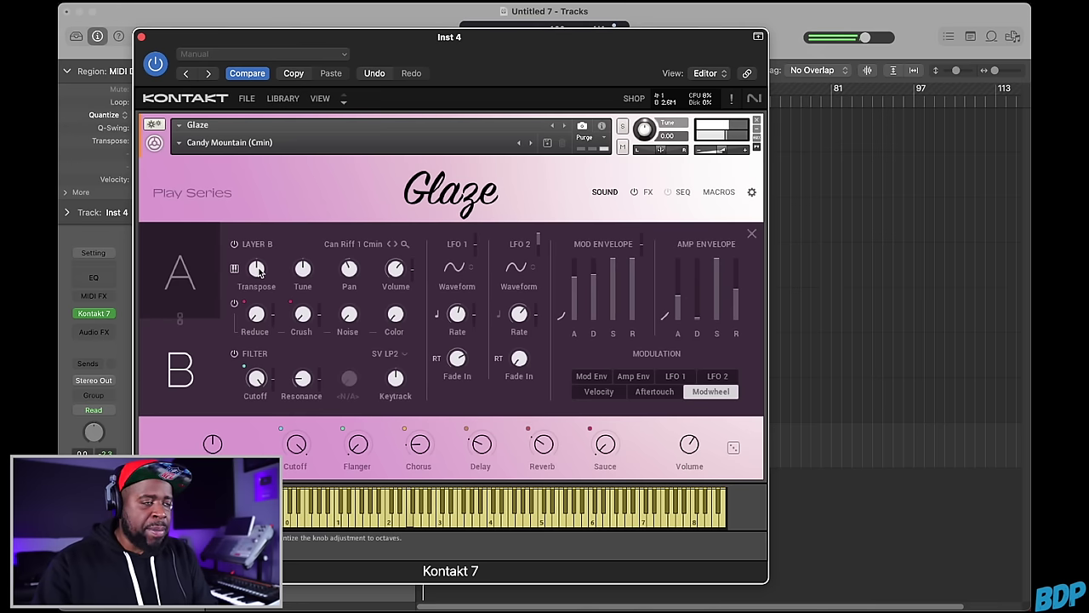
{"action": "mouse_move", "coordinate": [260, 269]}
{"action": "left_mouse_down"}
{"action": "mouse_move", "coordinate": [268, 247]}
{"action": "mouse_move", "coordinate": [266, 268]}
{"action": "left_mouse_up"}
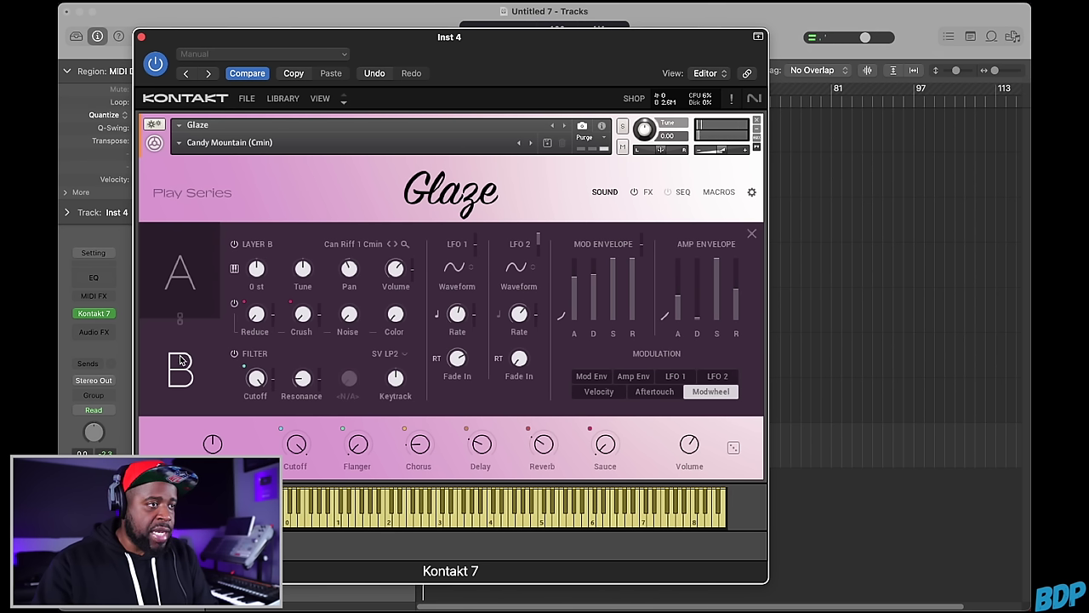
{"action": "mouse_move", "coordinate": [258, 269]}
{"action": "left_mouse_down"}
{"action": "mouse_move", "coordinate": [268, 233]}
{"action": "mouse_move", "coordinate": [261, 269]}
{"action": "left_mouse_up"}
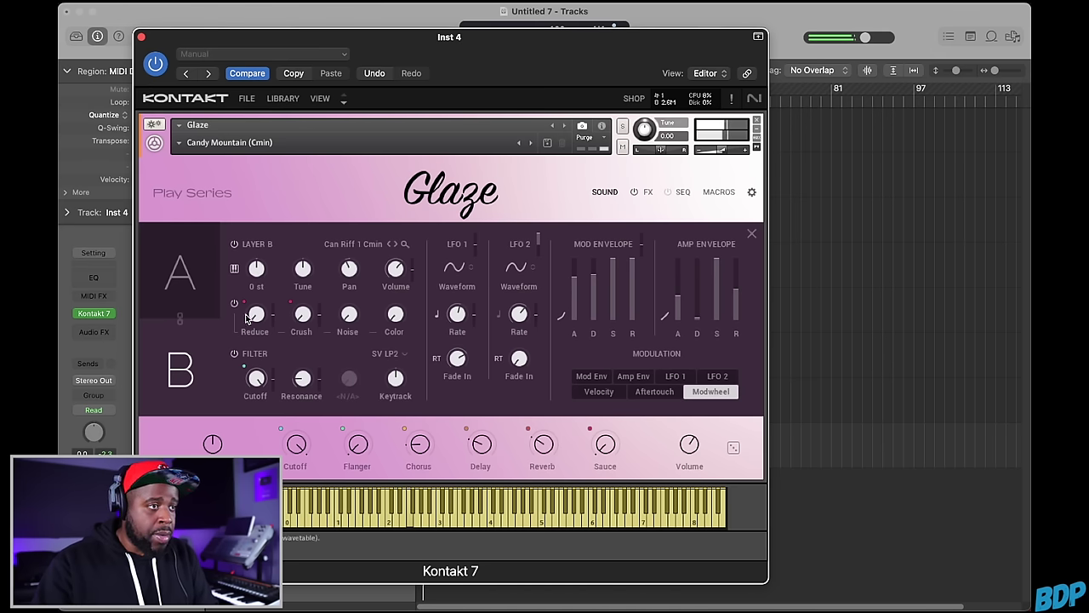
Raise the Transpose of layer A and return to Glaze's main page.
{"action": "left_click", "coordinate": [179, 273]}
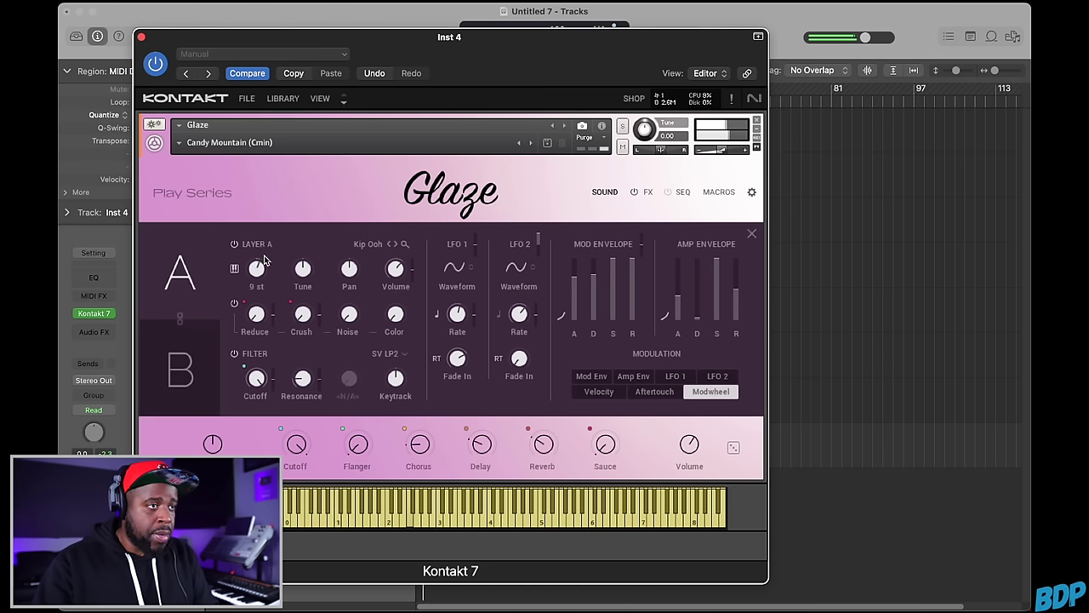
{"action": "left_click_drag", "start_coordinate": [264, 260], "coordinate": [268, 249]}
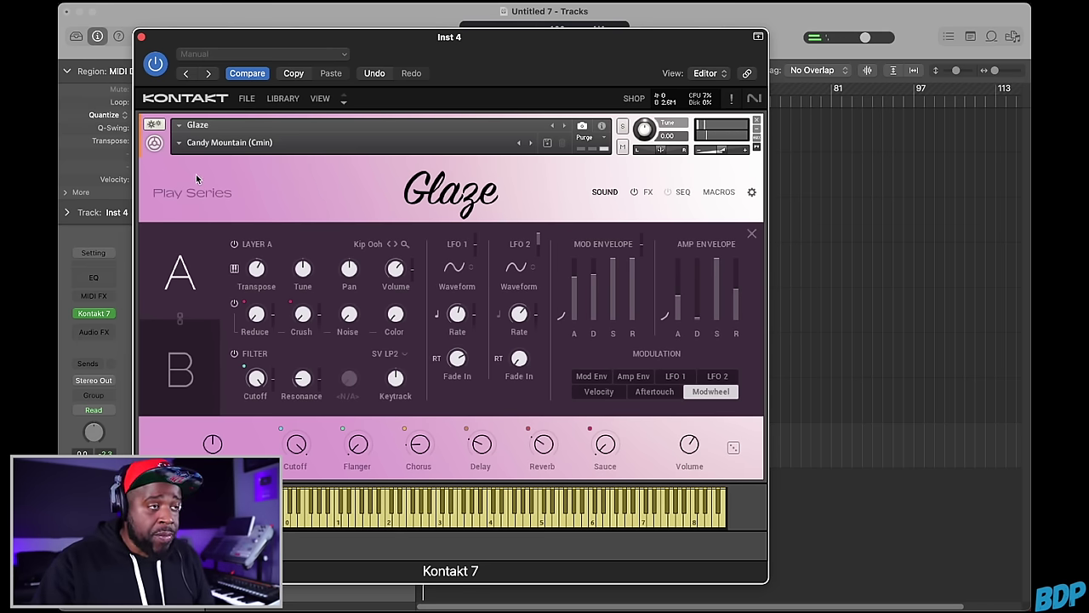
{"action": "left_click", "coordinate": [606, 193]}
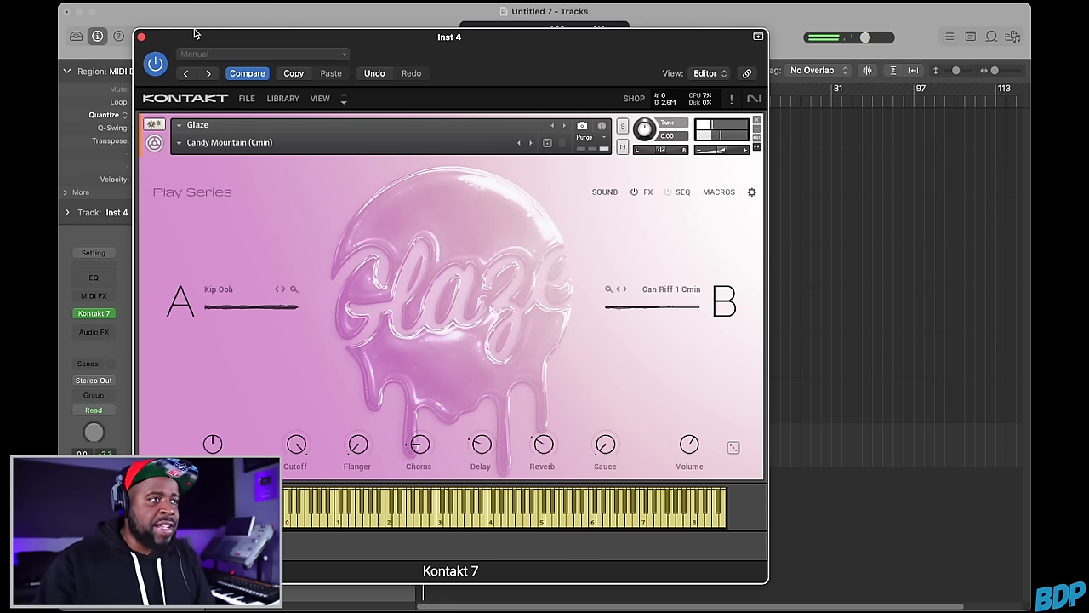
Close the plug-in window and record an eight-bar part on the Inst 4 track from the start of the project.
{"action": "left_click", "coordinate": [141, 38]}
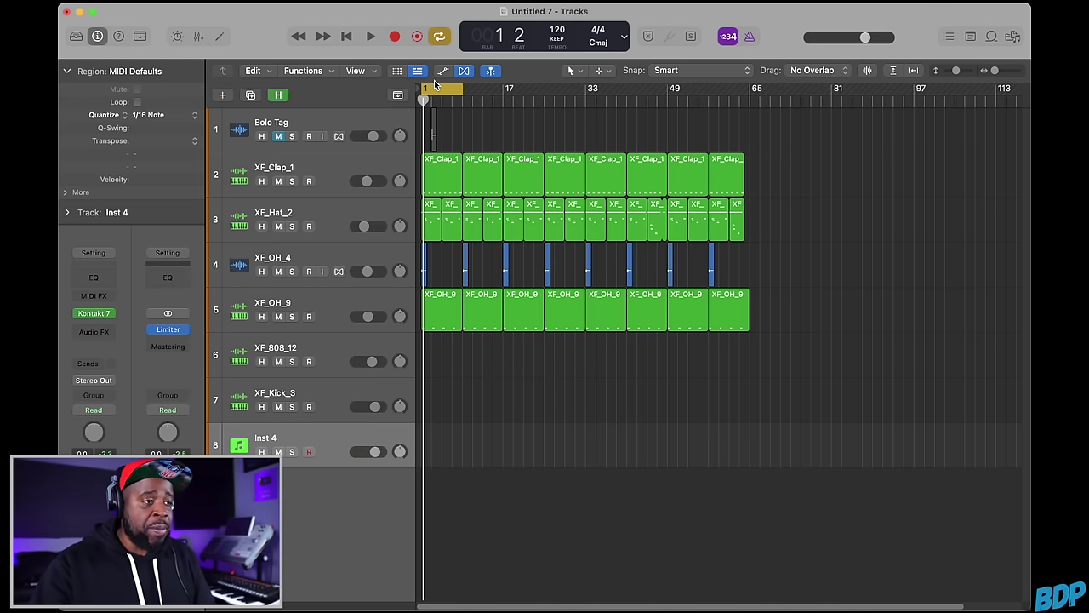
{"action": "left_click", "coordinate": [345, 38]}
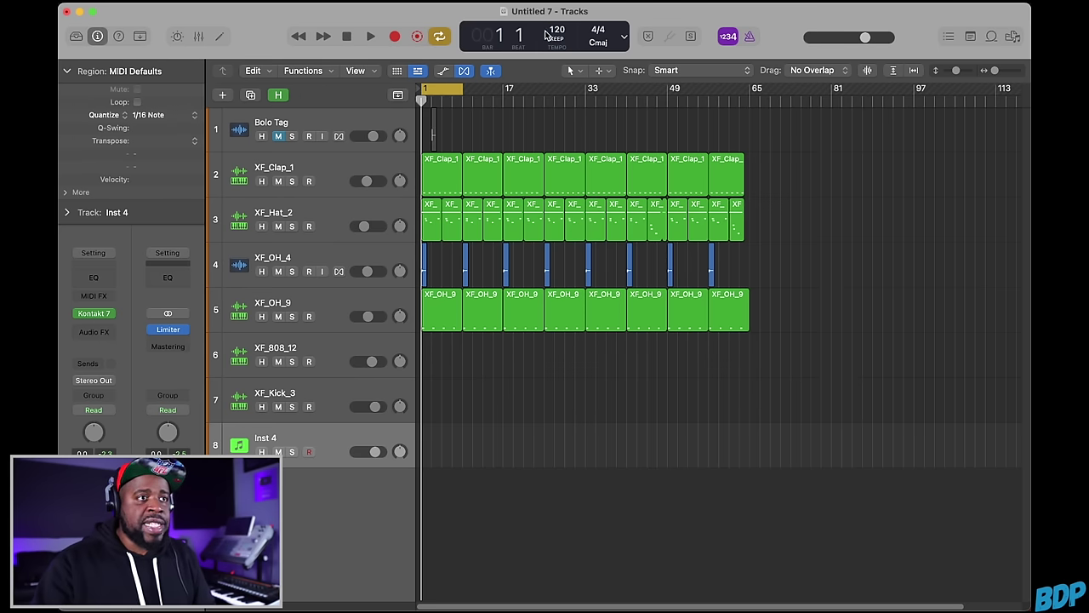
{"action": "left_click", "coordinate": [396, 36]}
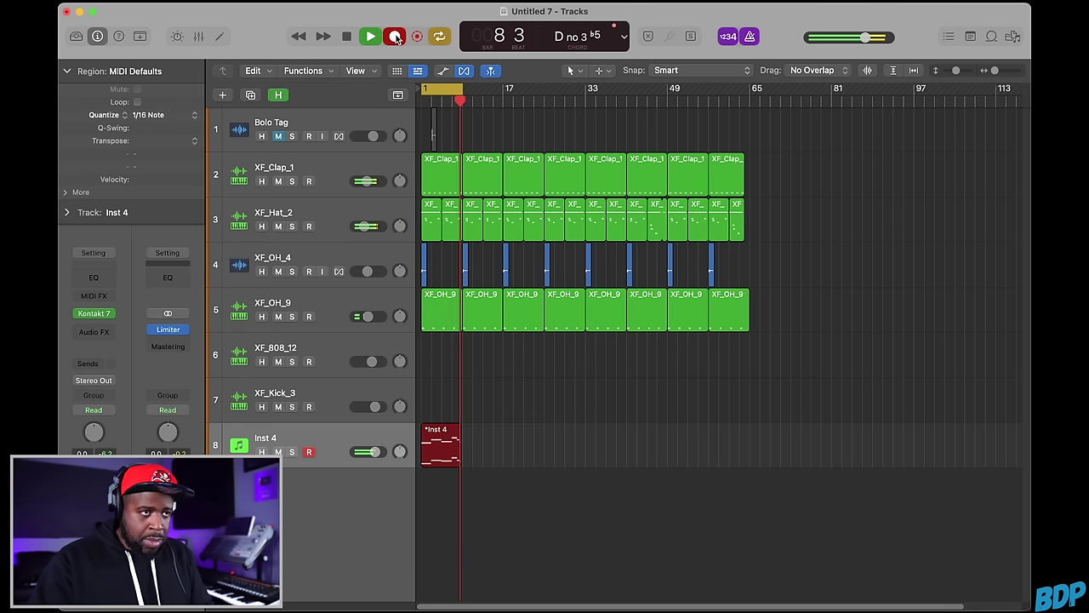
{"action": "key", "text": "space"}
{"action": "key", "text": "space"}
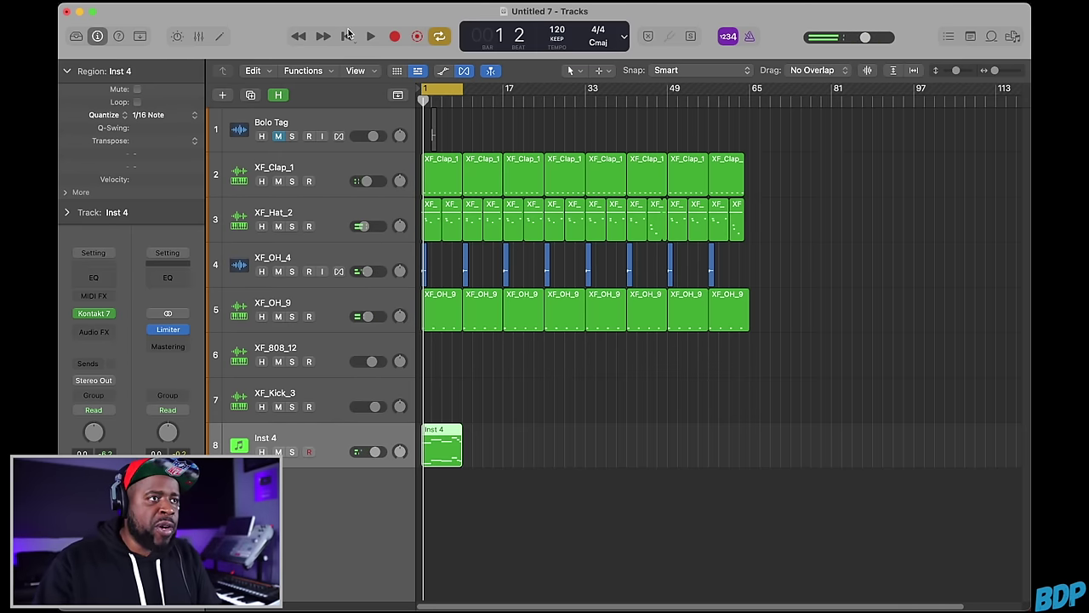
Play the recorded part with the drums and lower the Inst 4 track's volume to -1.3 dB.
{"action": "key", "text": "space"}
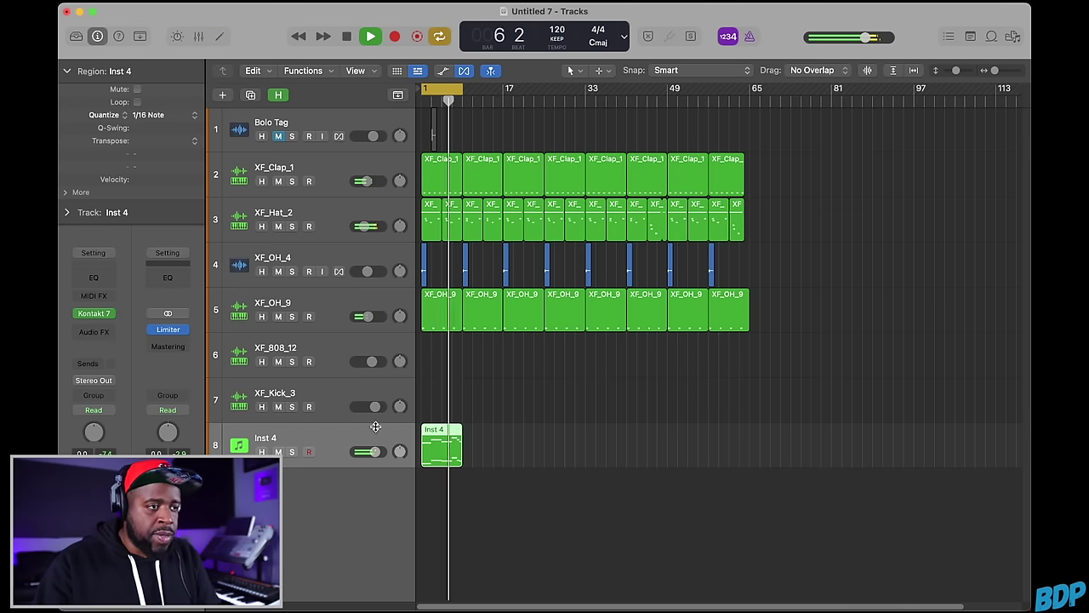
{"action": "left_click_drag", "start_coordinate": [375, 451], "coordinate": [374, 451]}
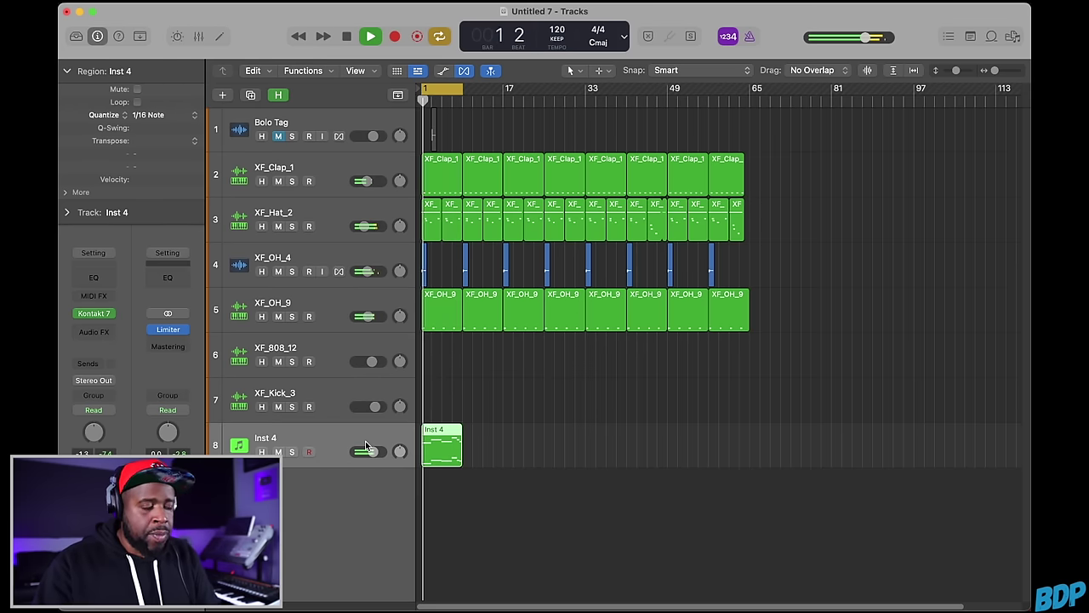
{"action": "key", "text": "space"}
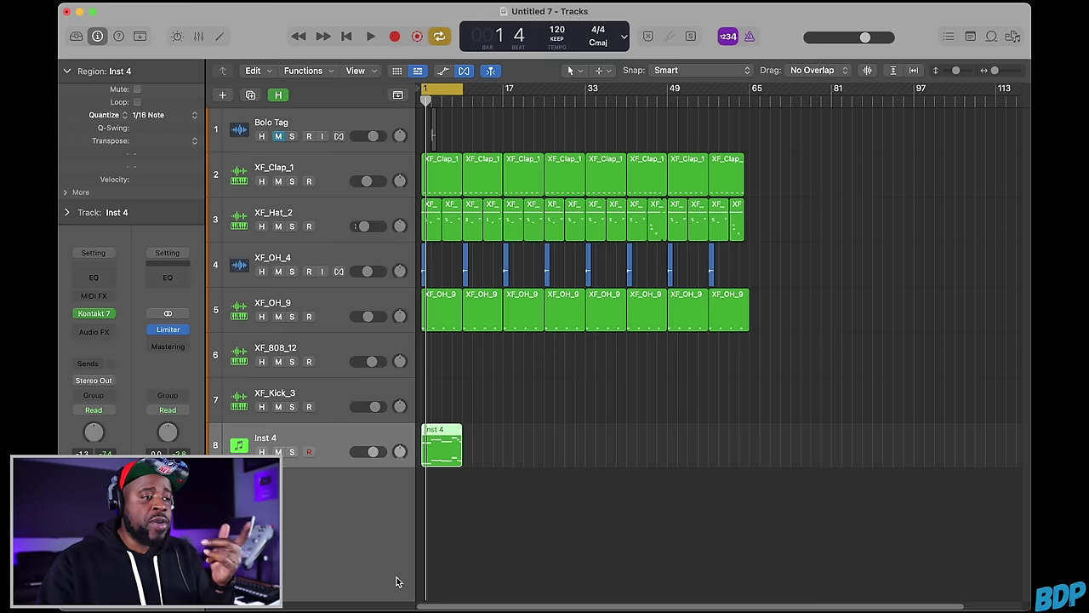
Duplicate the Inst 4 track with its settings and open the Kontakt 7 instrument on the new track.
{"action": "left_click", "coordinate": [252, 95]}
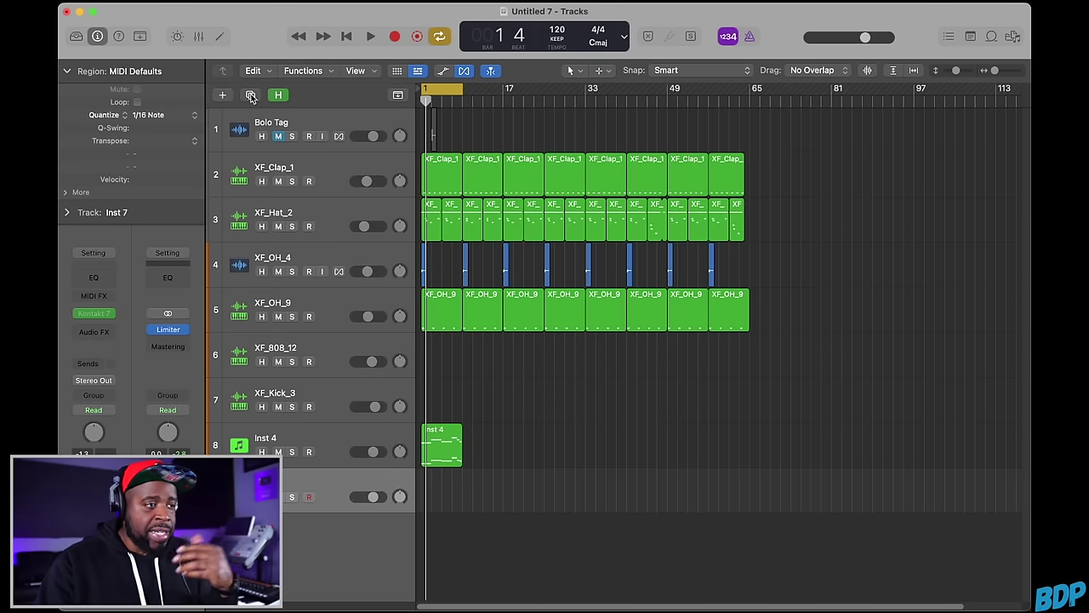
{"action": "left_click", "coordinate": [94, 315]}
{"action": "left_click_drag", "start_coordinate": [725, 163], "coordinate": [555, 49]}
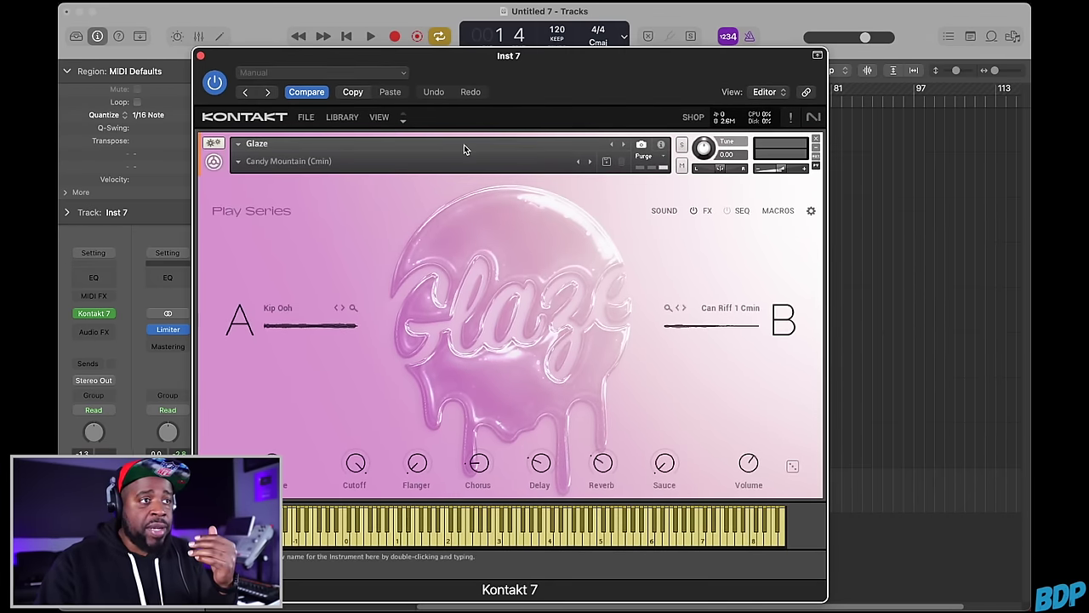
Load the 800Pounds snapshot from the Bass category and try it against the playing beat.
{"action": "left_click", "coordinate": [414, 161]}
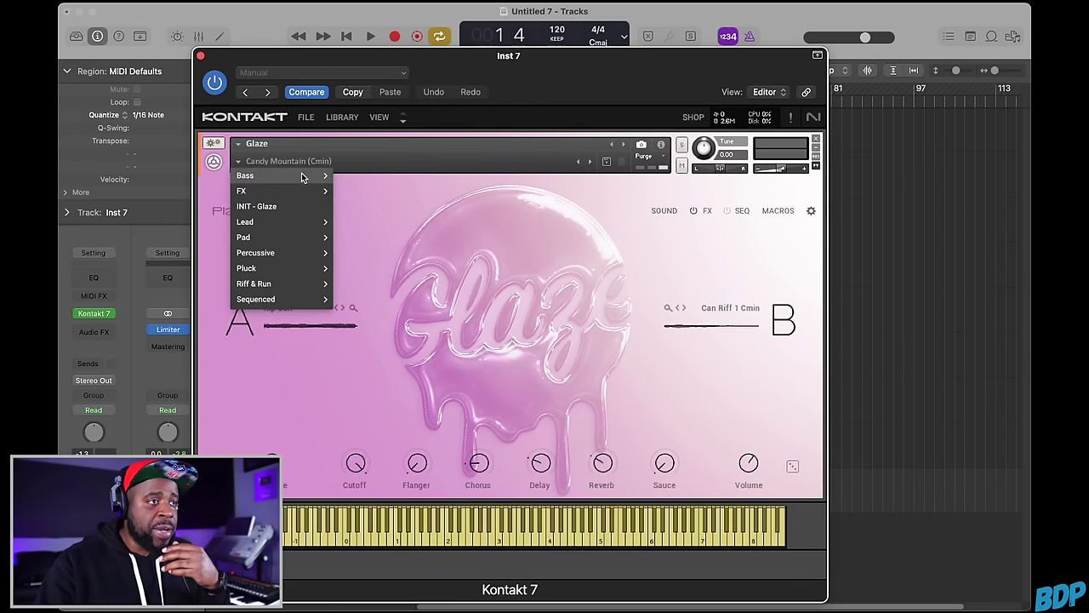
{"action": "mouse_move", "coordinate": [336, 176]}
{"action": "left_click", "coordinate": [371, 175]}
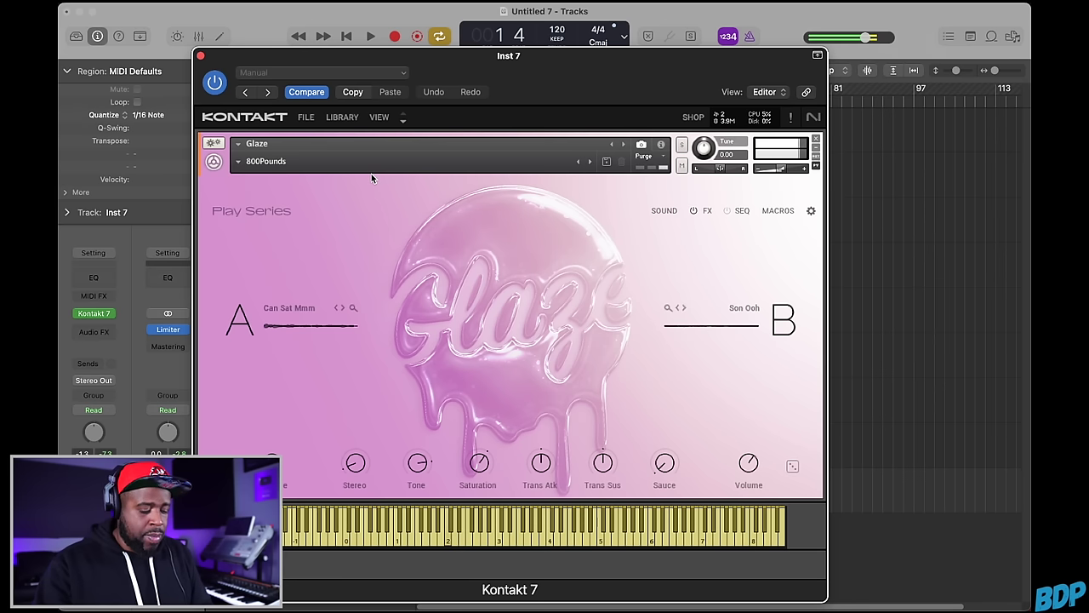
{"action": "key", "text": "space"}
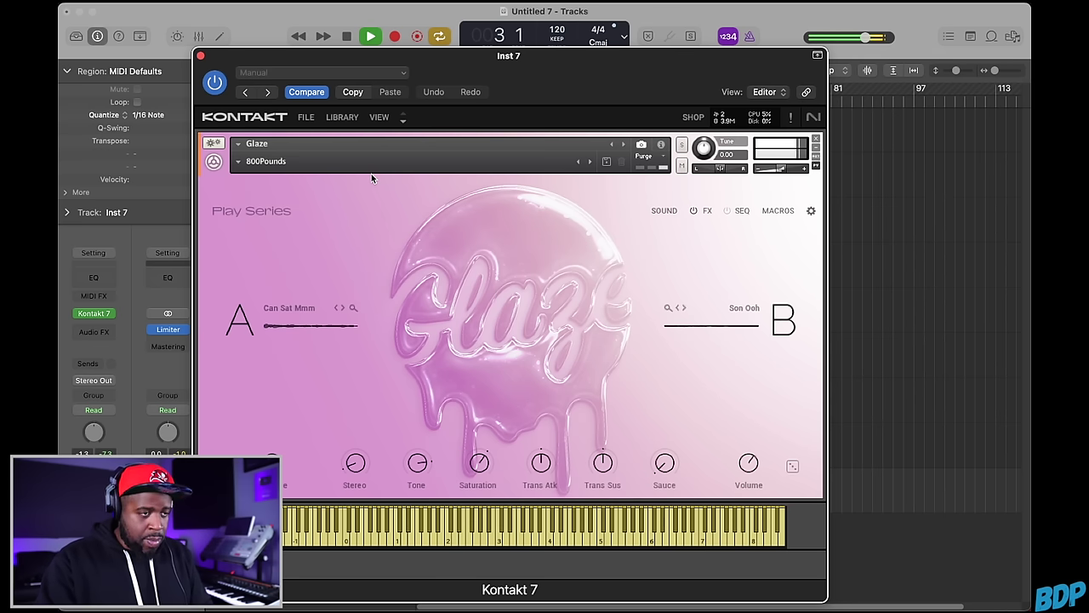
{"action": "key", "text": "space"}
Audition the following snapshots one by one as far as Ahh Riser and go back to Wide Body.
{"action": "left_click", "coordinate": [589, 161]}
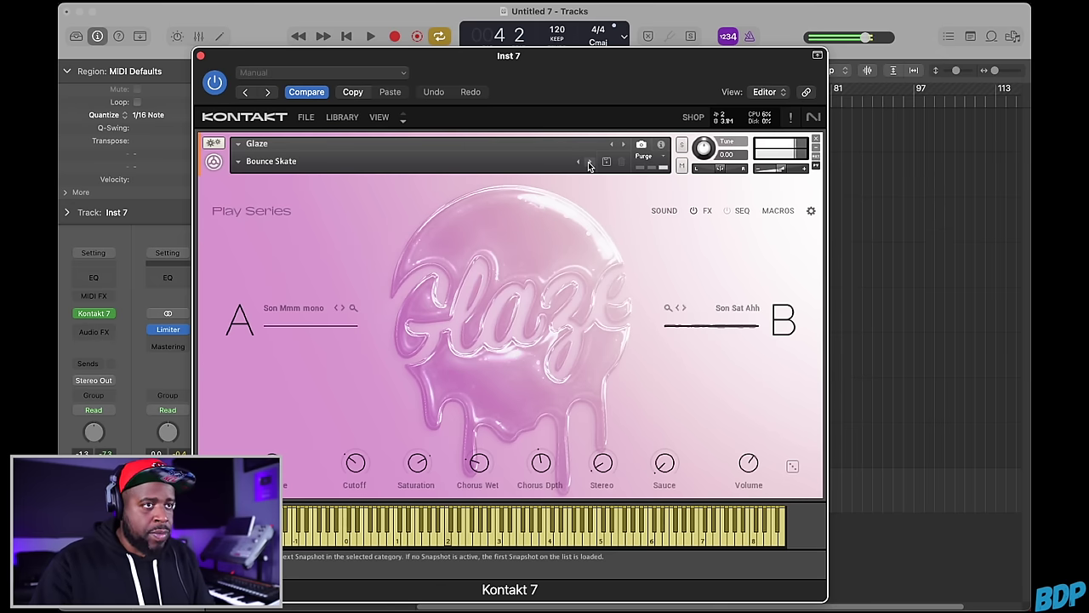
{"action": "left_click", "coordinate": [589, 162]}
{"action": "left_click", "coordinate": [589, 161]}
{"action": "left_click", "coordinate": [589, 161]}
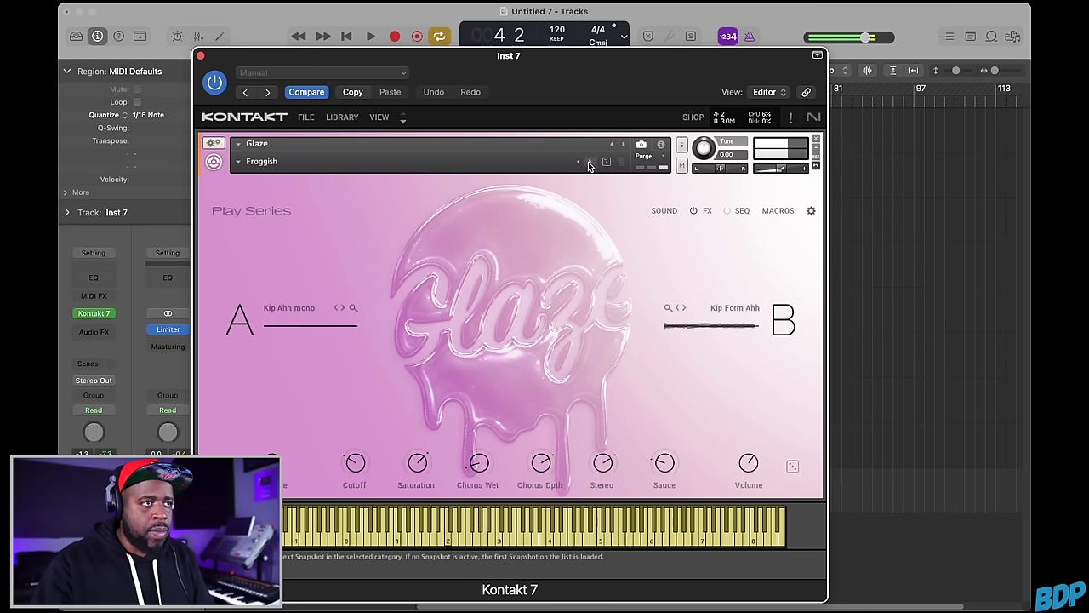
{"action": "left_click", "coordinate": [589, 161]}
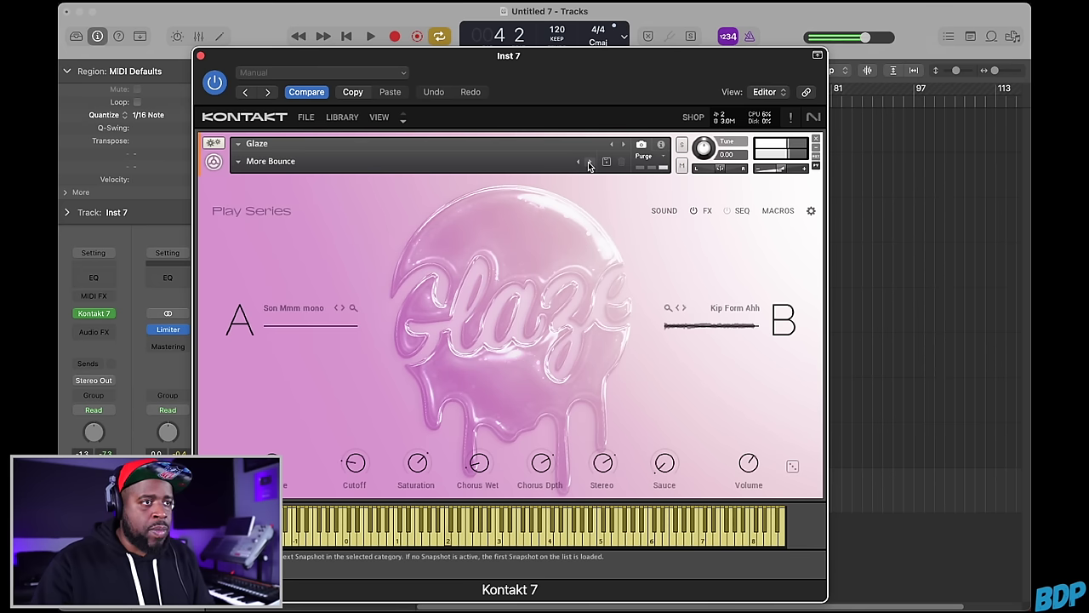
{"action": "left_click", "coordinate": [589, 162]}
{"action": "left_click", "coordinate": [589, 162]}
{"action": "left_click", "coordinate": [589, 161]}
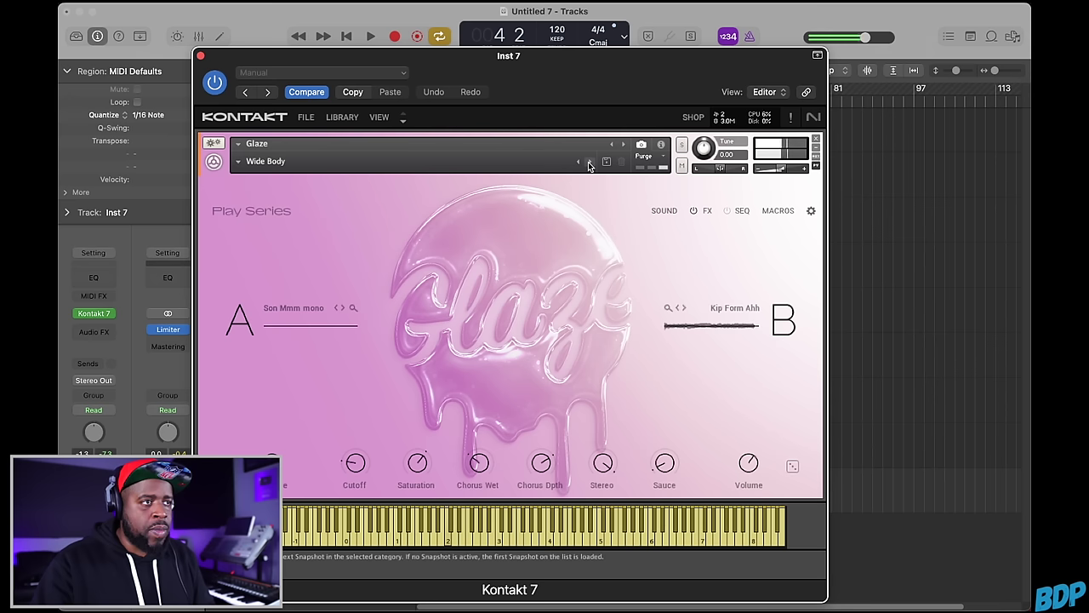
{"action": "left_click", "coordinate": [589, 162]}
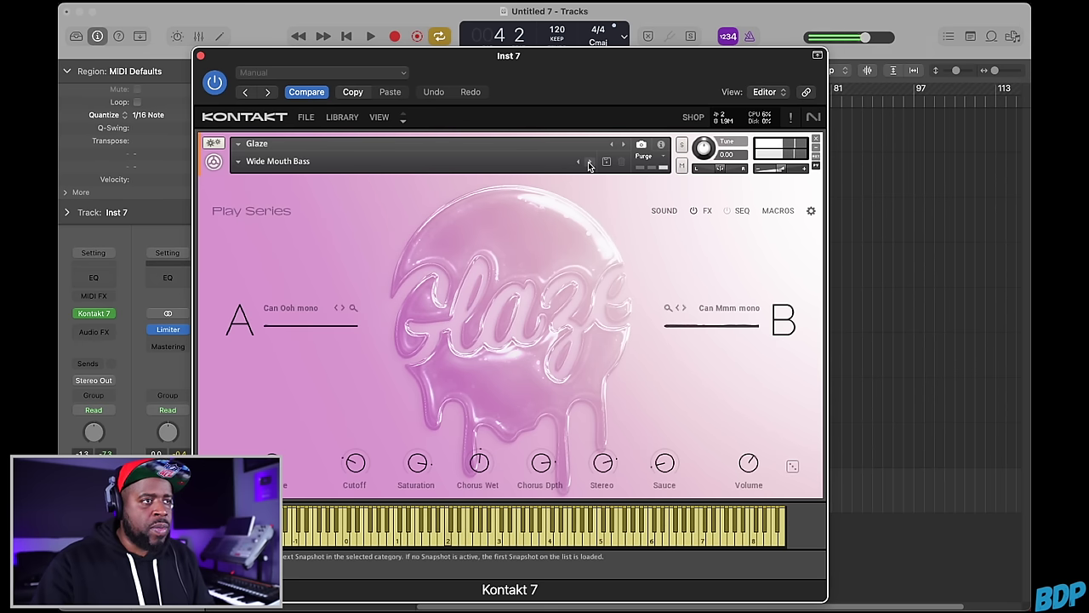
{"action": "left_click", "coordinate": [589, 162]}
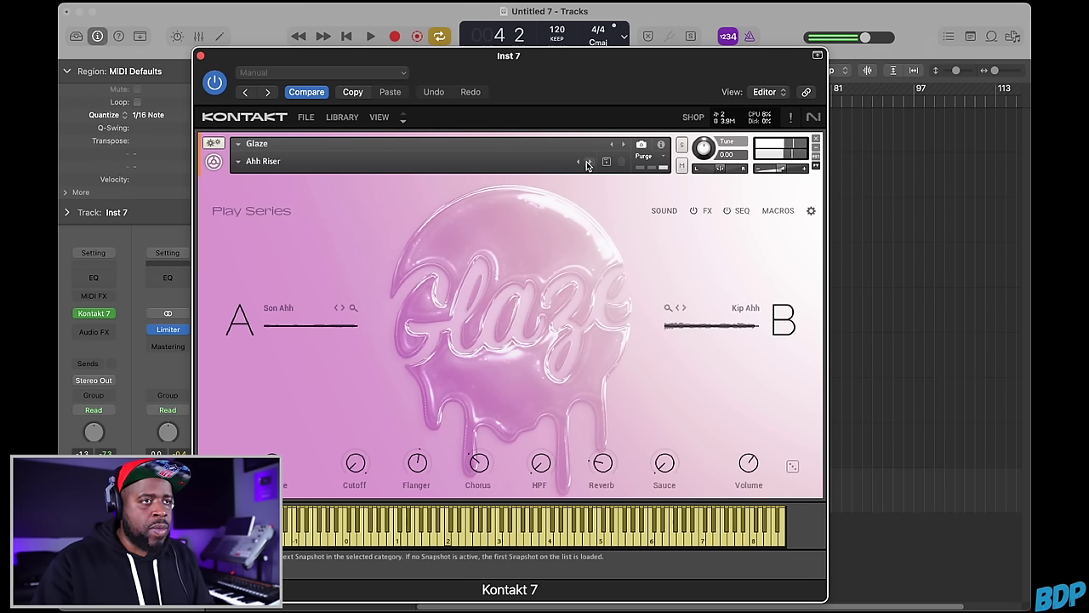
{"action": "left_click", "coordinate": [579, 162]}
{"action": "left_click", "coordinate": [580, 163]}
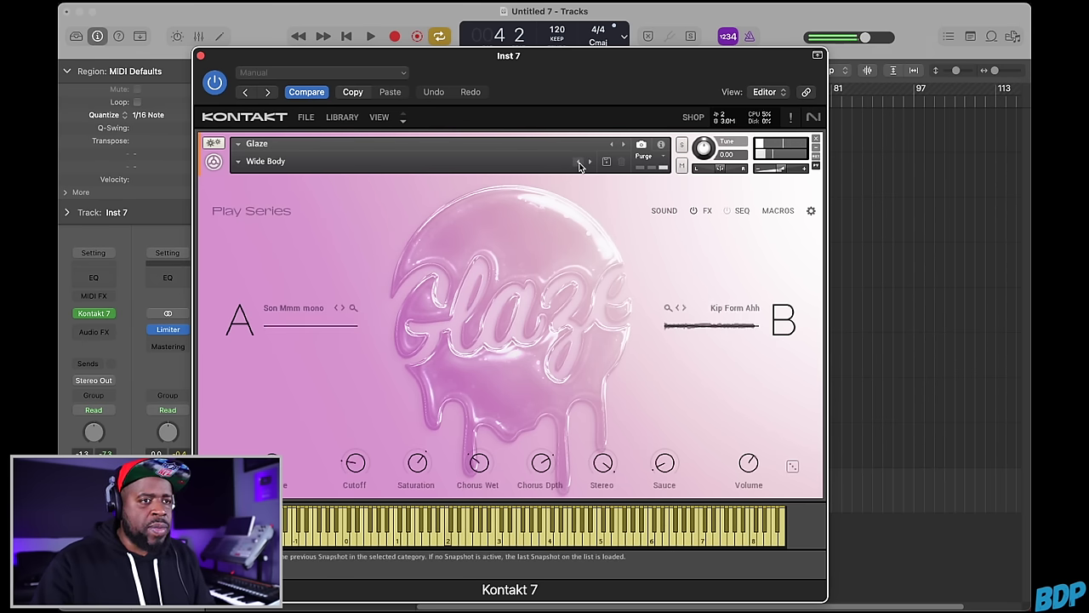
Step back through the snapshots from Wide Body to More Bounce, nudge the Volume macro, and close the instrument.
{"action": "left_click", "coordinate": [580, 162]}
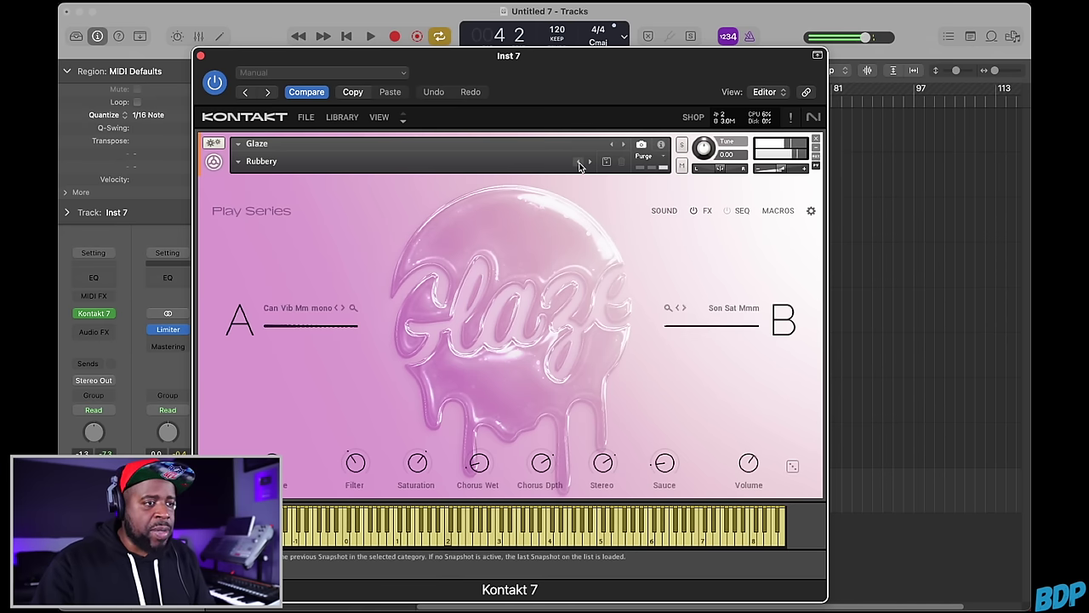
{"action": "left_click", "coordinate": [579, 163]}
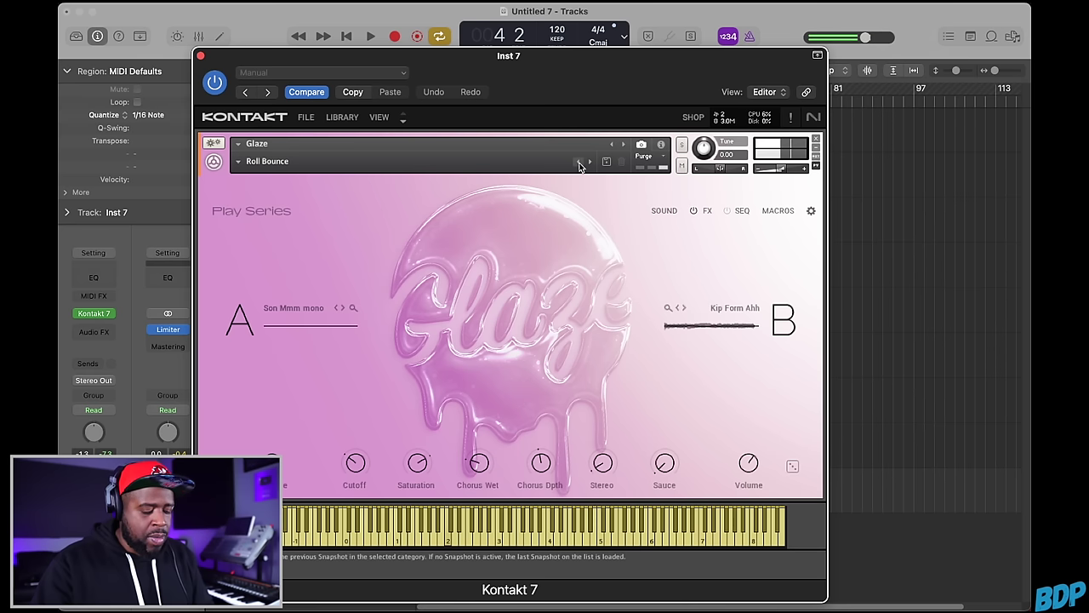
{"action": "left_click", "coordinate": [579, 163]}
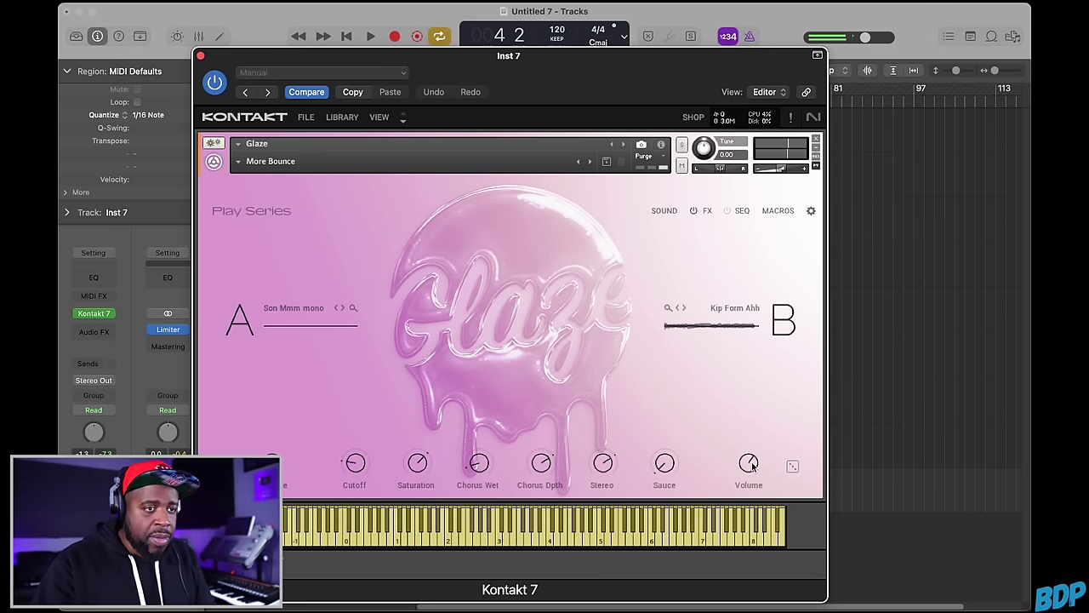
{"action": "left_click_drag", "start_coordinate": [752, 466], "coordinate": [755, 461]}
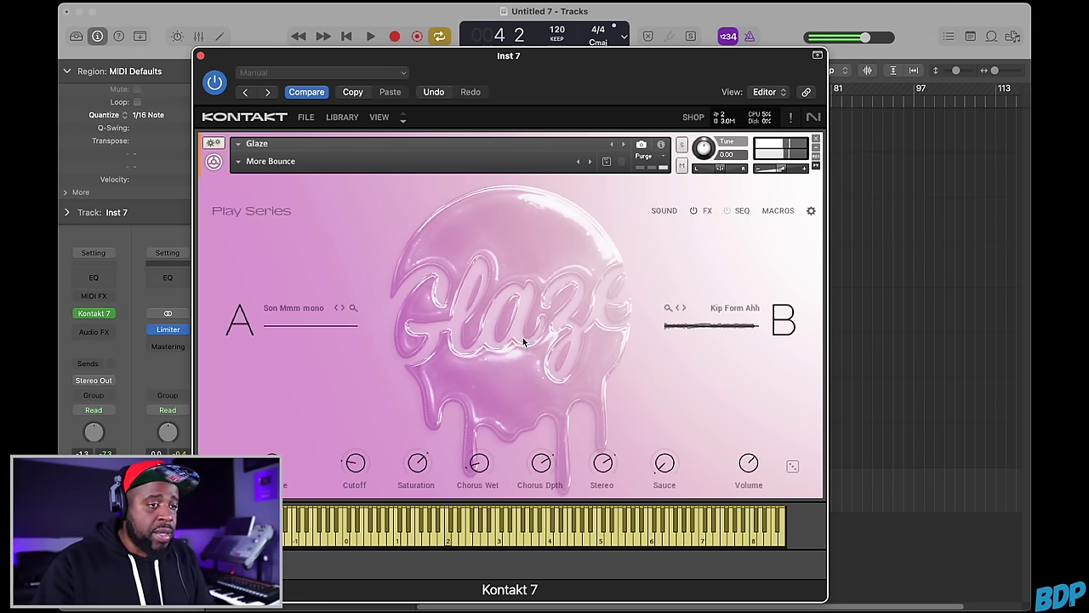
{"action": "left_click", "coordinate": [200, 55]}
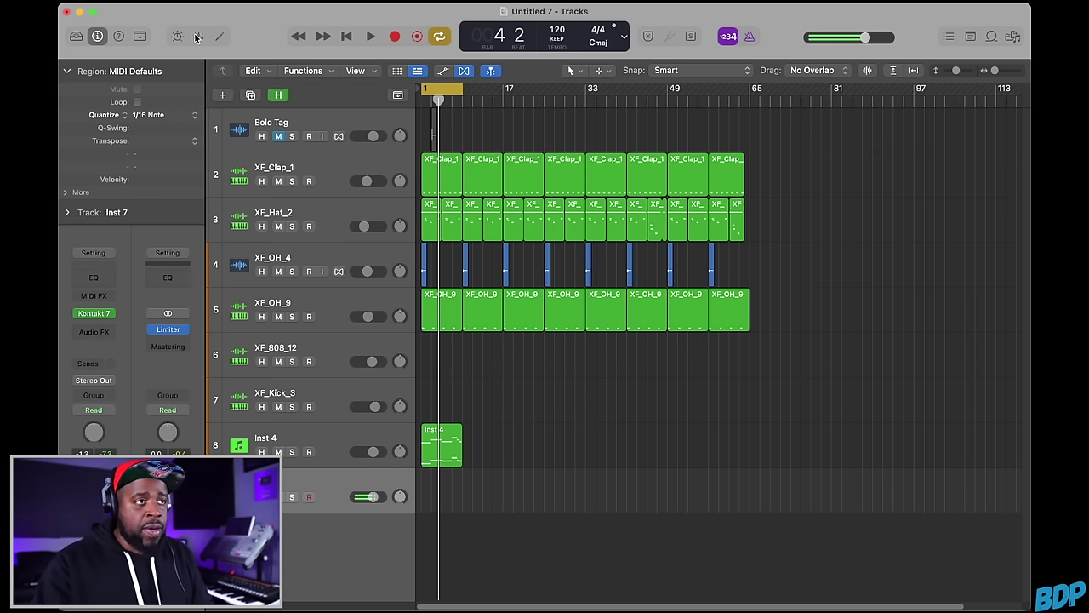
Record an eight-bar More Bounce part on the Inst 7 track from bar 1 and set the track's volume to -1.2 dB during playback.
{"action": "left_click", "coordinate": [345, 37]}
{"action": "left_click", "coordinate": [394, 38]}
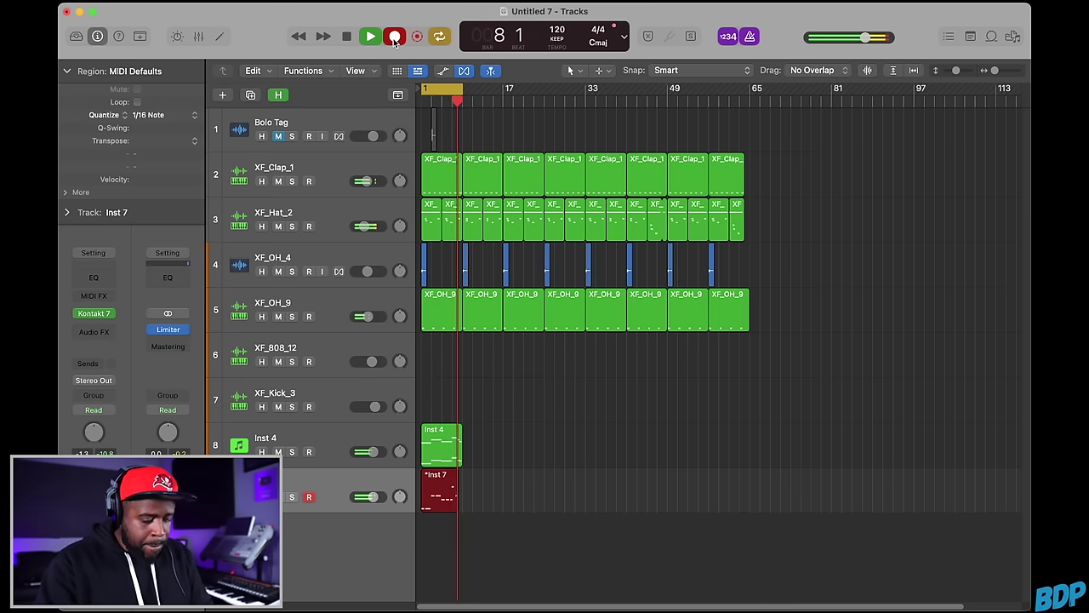
{"action": "key", "text": "space"}
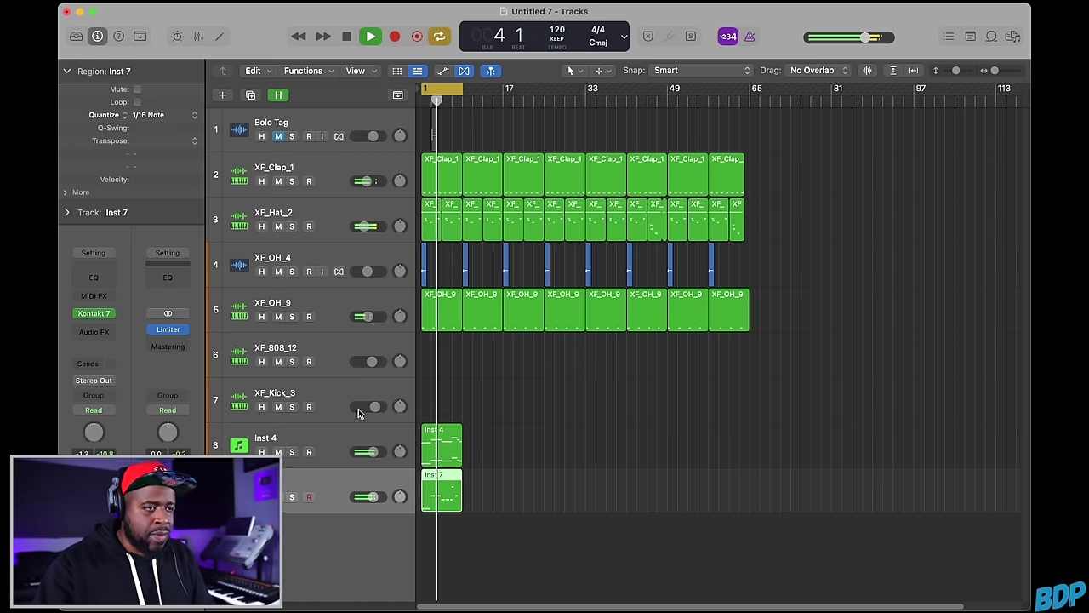
{"action": "left_click_drag", "start_coordinate": [371, 498], "coordinate": [373, 499]}
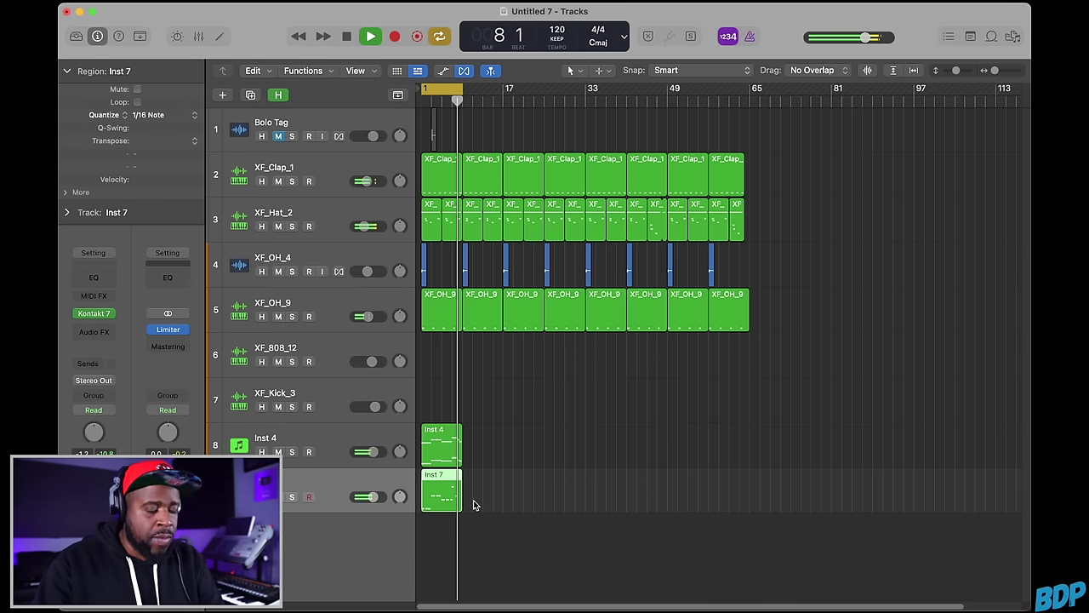
{"action": "key", "text": "space"}
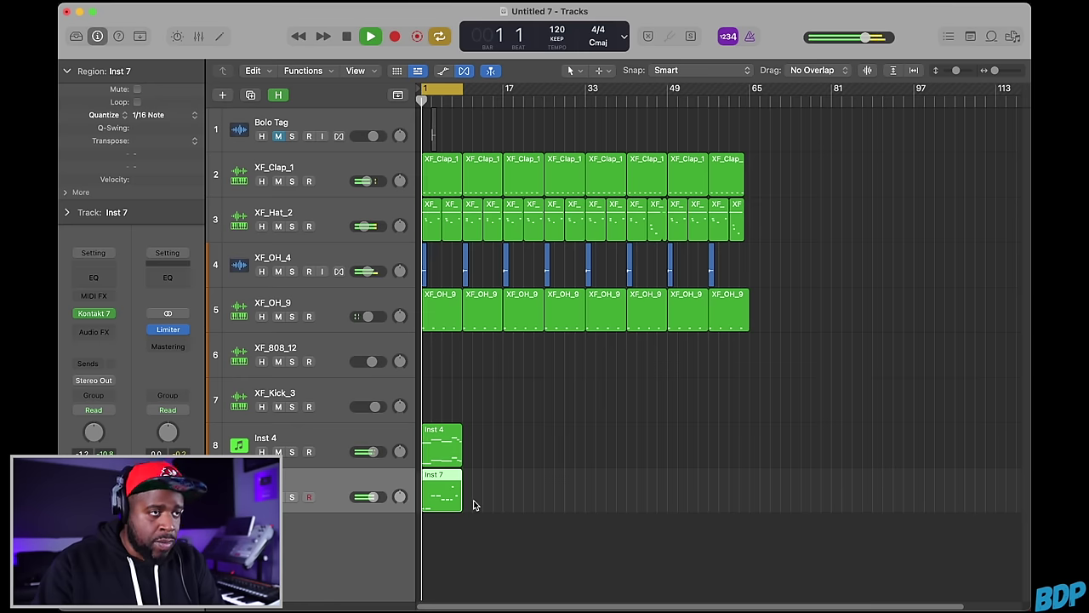
Select the Inst 4 and Inst 7 regions together and repeat them seven times, filling the arrangement to bar 65.
{"action": "left_click", "coordinate": [429, 447], "text": "shift"}
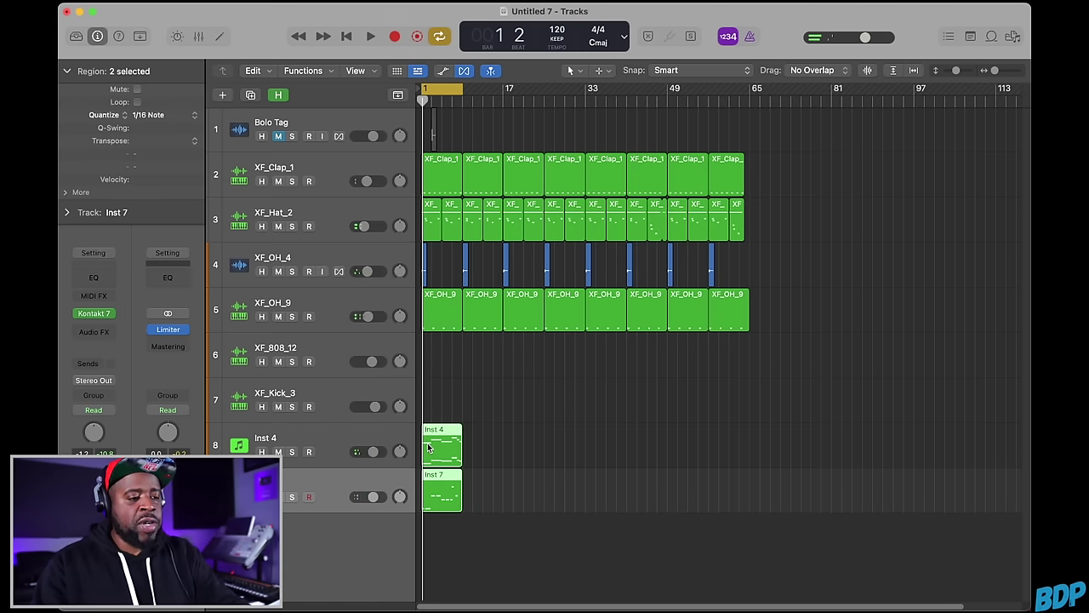
{"action": "key", "text": "super+r"}
{"action": "key", "text": "super+r"}
{"action": "key", "text": "super+r"}
{"action": "key", "text": "super+r"}
{"action": "key", "text": "super+r"}
{"action": "key", "text": "super+r"}
{"action": "key", "text": "super+r"}
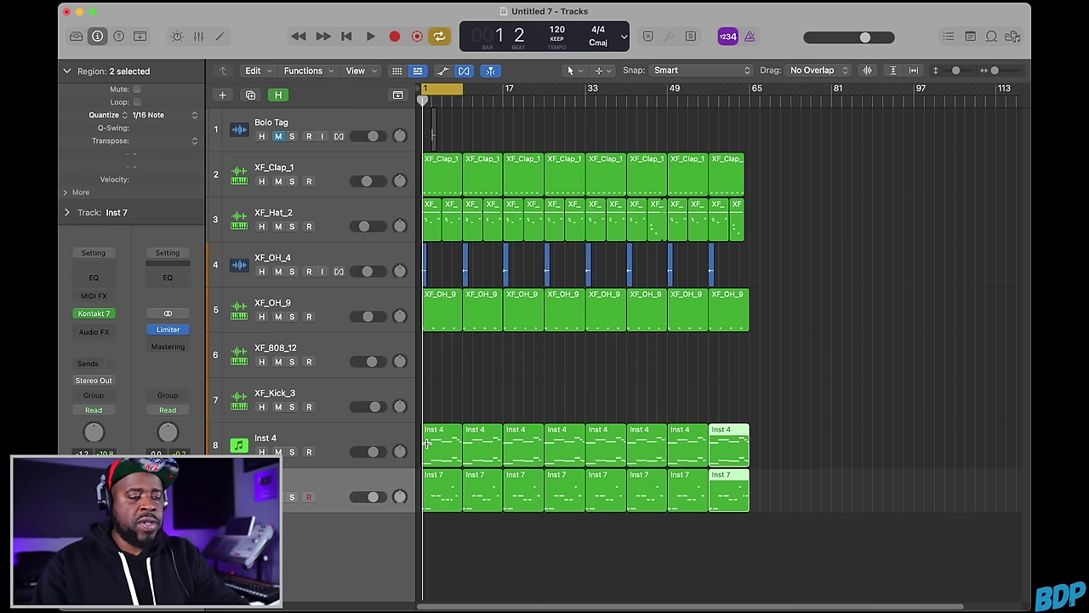
Delete the second Inst 7 region at bar 9 and move the cycle range to bars 9–17.
{"action": "left_click", "coordinate": [477, 504]}
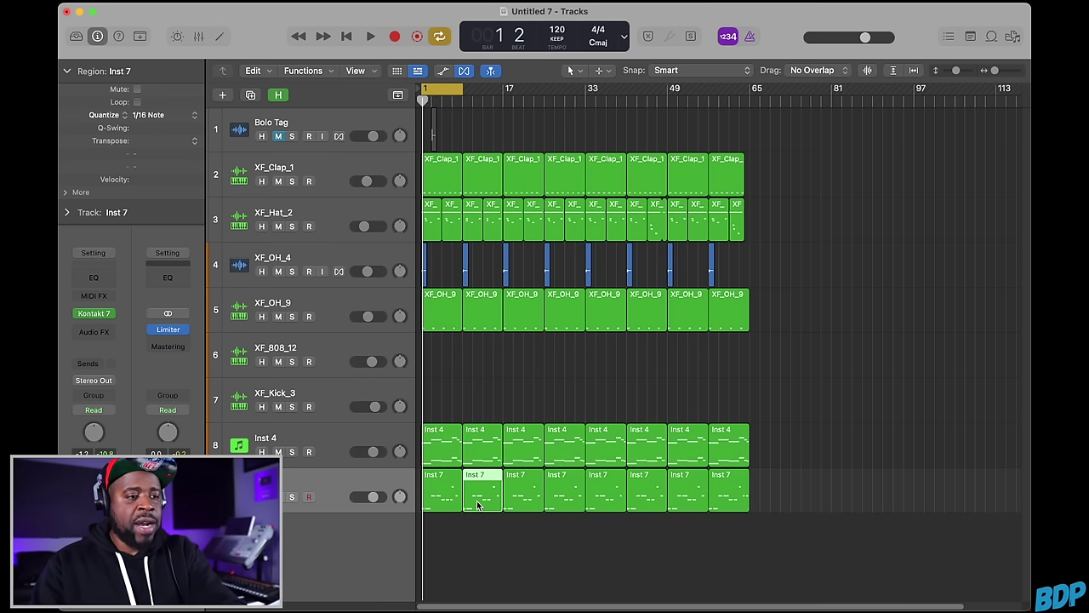
{"action": "key", "text": "Delete"}
{"action": "left_click_drag", "start_coordinate": [447, 89], "coordinate": [486, 90]}
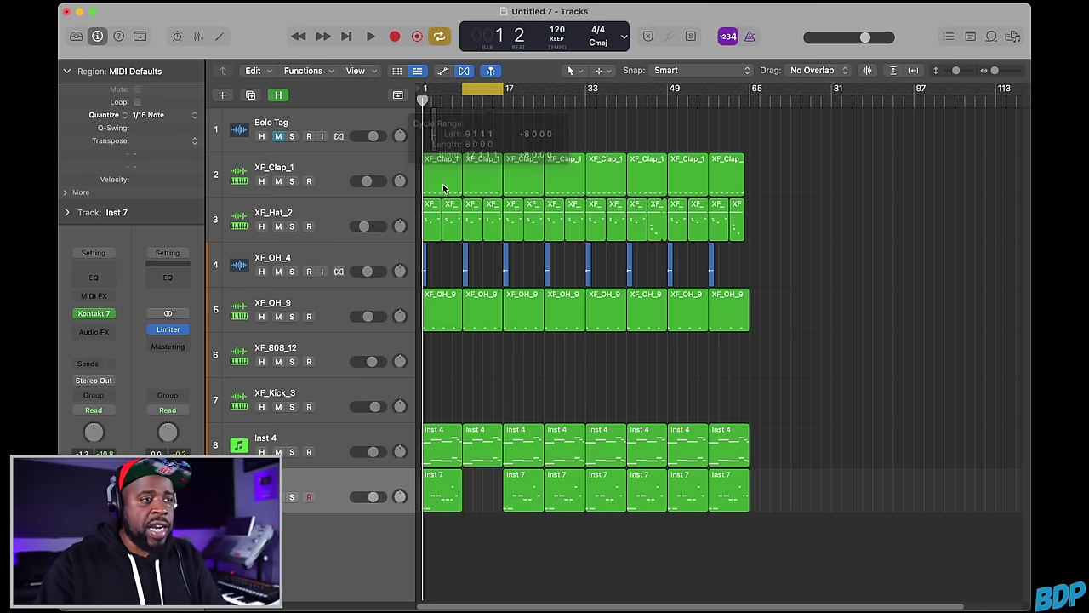
Select the XF_808_12 track and preview the beat from bar 9.
{"action": "left_click", "coordinate": [332, 350]}
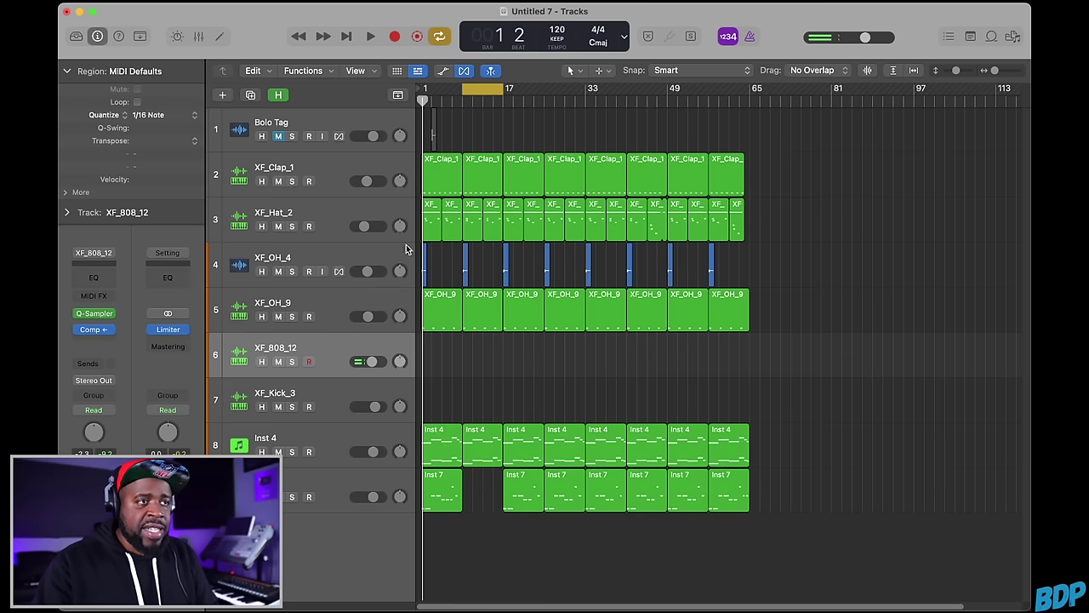
{"action": "left_click", "coordinate": [461, 101]}
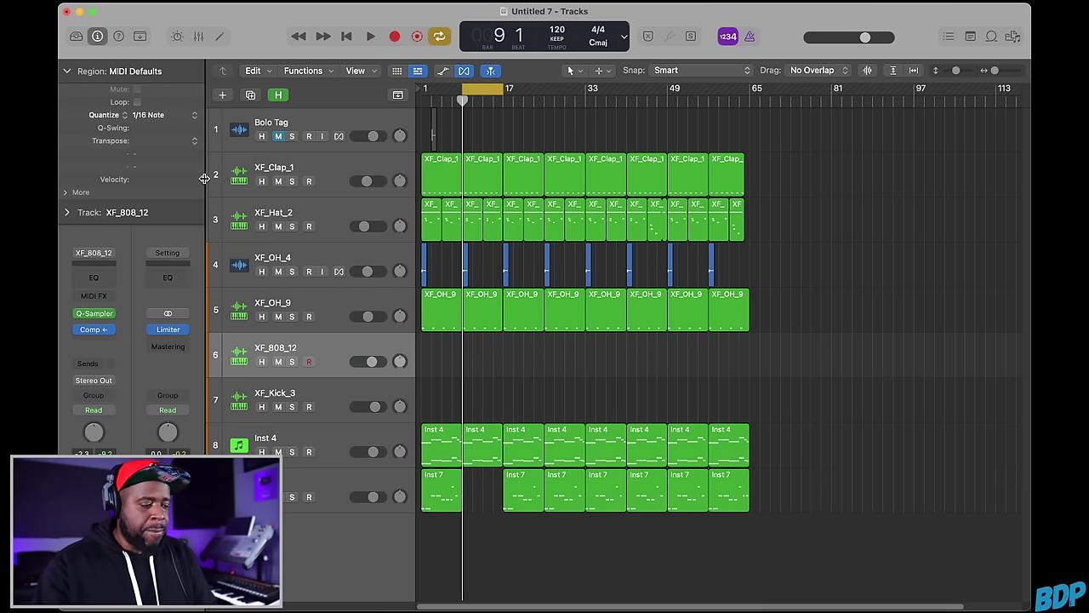
{"action": "left_click", "coordinate": [371, 36]}
{"action": "left_click", "coordinate": [347, 40]}
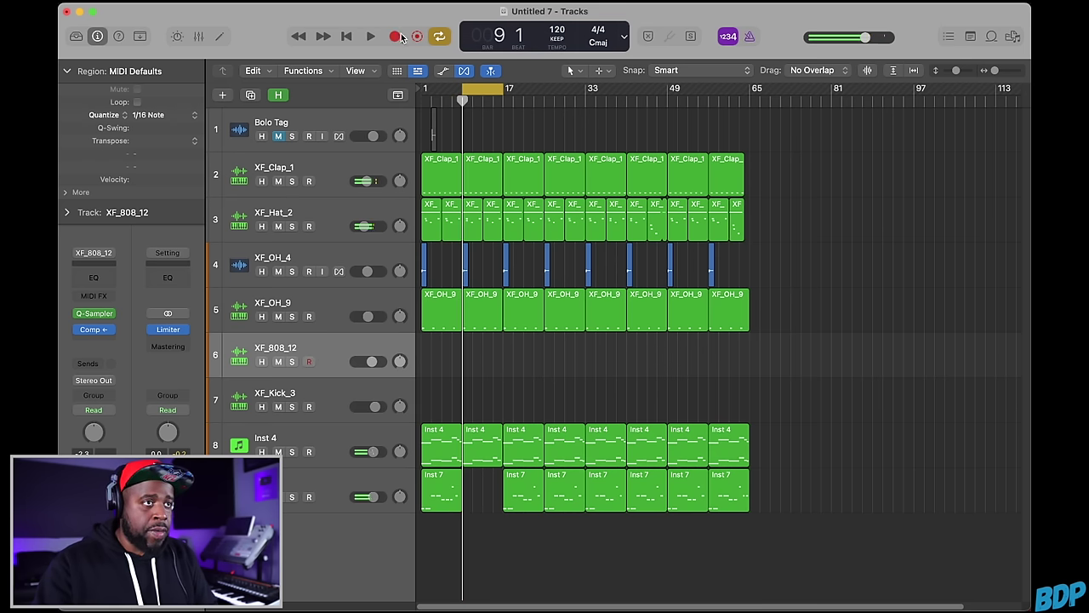
{"action": "key", "text": "s"}
{"action": "left_click", "coordinate": [371, 37]}
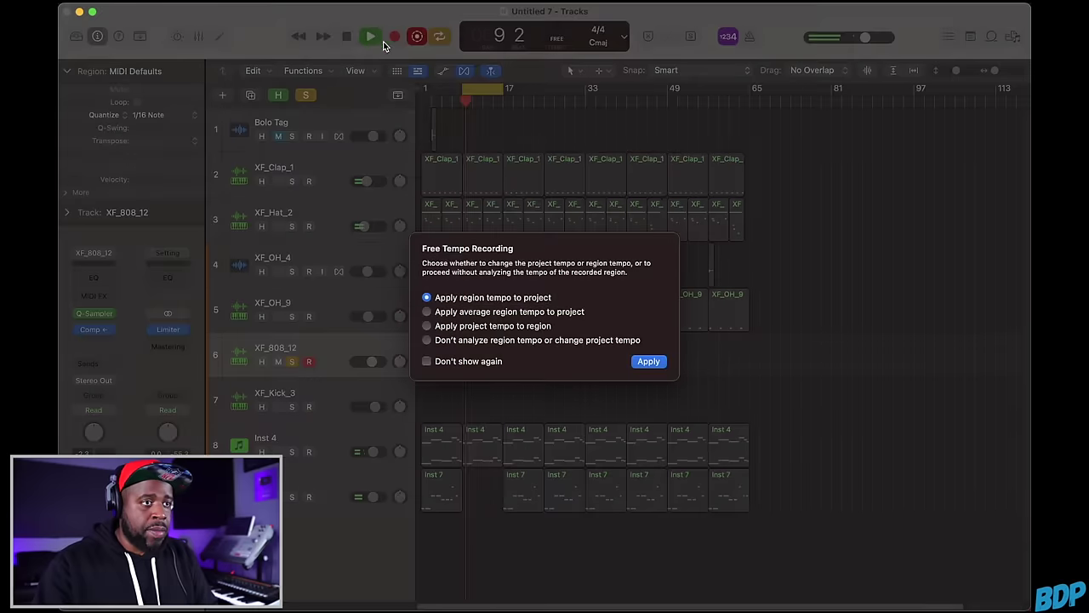
{"action": "left_click", "coordinate": [650, 363]}
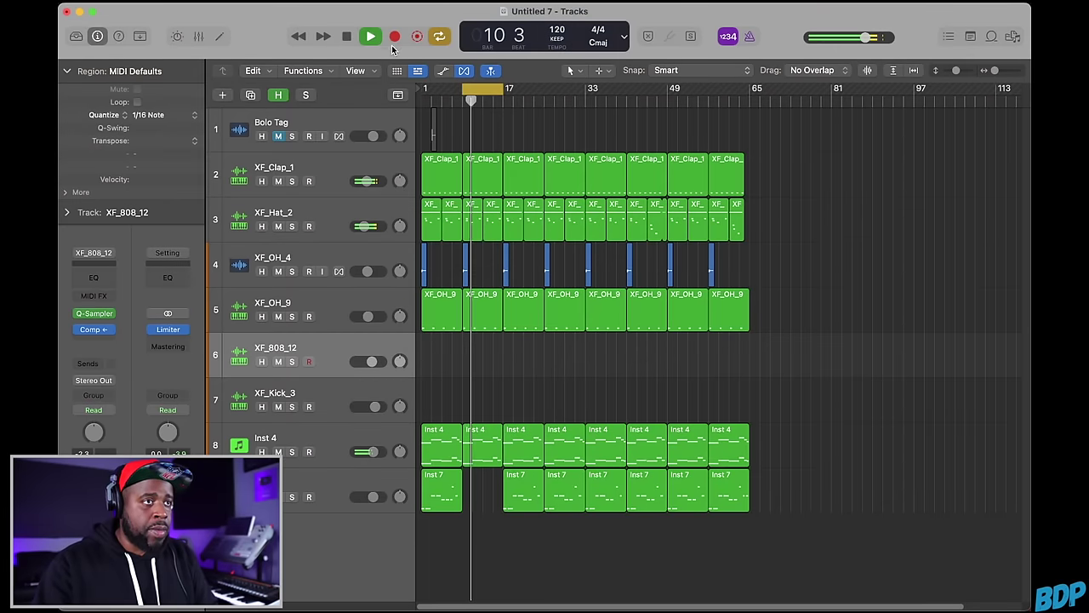
{"action": "left_click", "coordinate": [346, 37]}
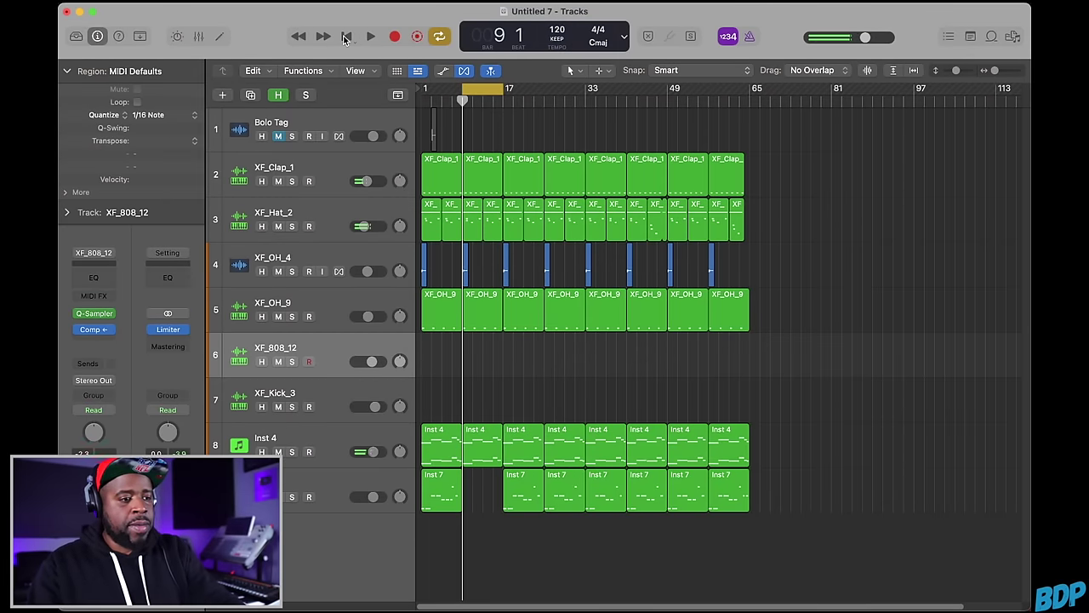
Record an eight-bar 808 part on the XF_808_12 track from bar 9 to 17 and listen back to it.
{"action": "key", "text": "r"}
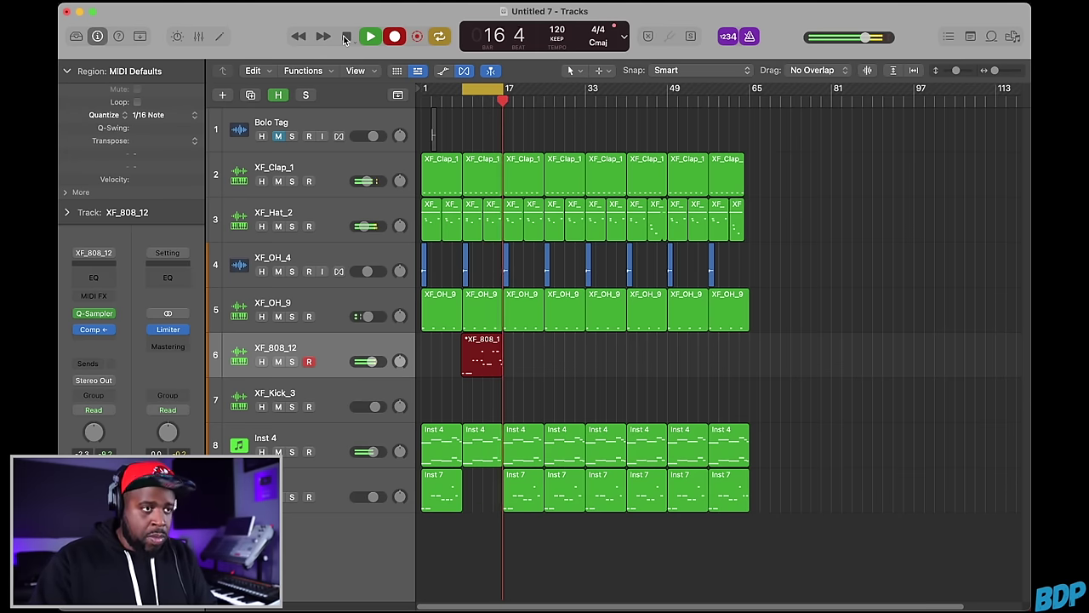
{"action": "left_click", "coordinate": [346, 38]}
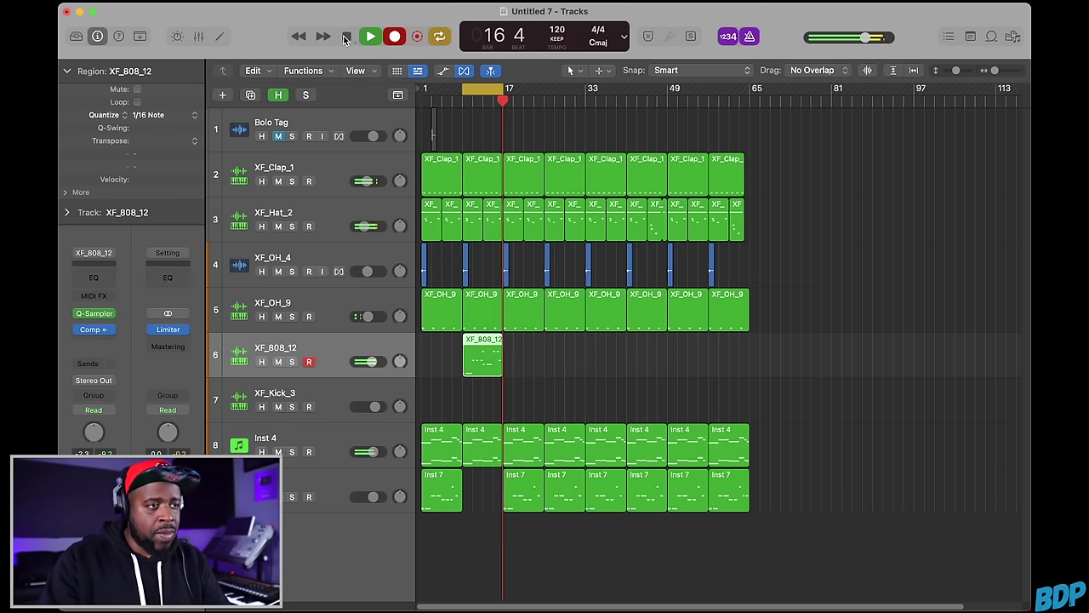
{"action": "left_click", "coordinate": [345, 39]}
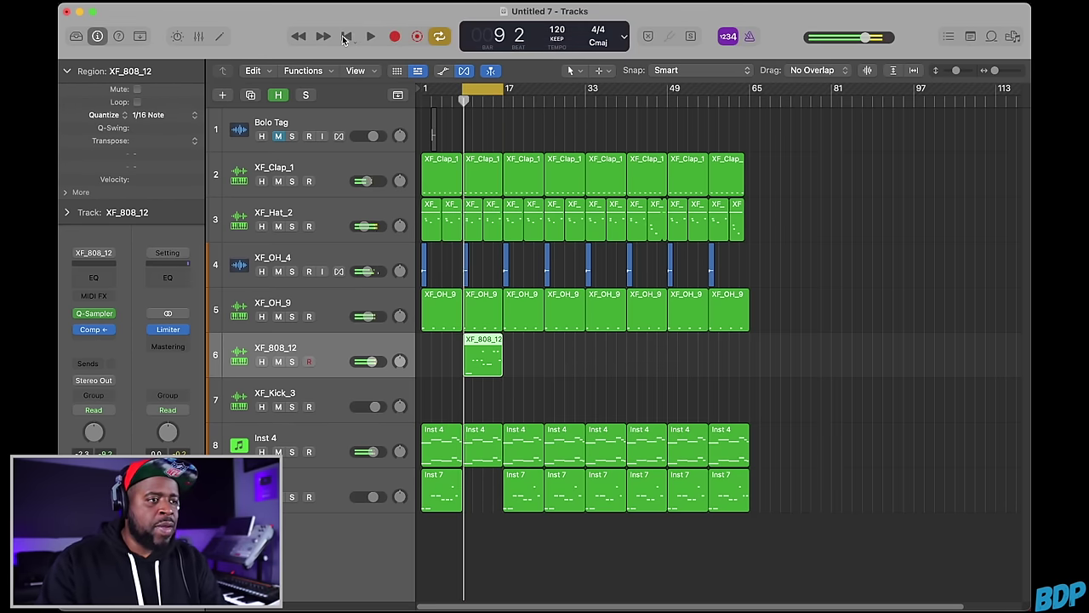
Record a kick pattern on the XF_Kick_3 track over bars 9–17, following the 808 part.
{"action": "left_click", "coordinate": [316, 387]}
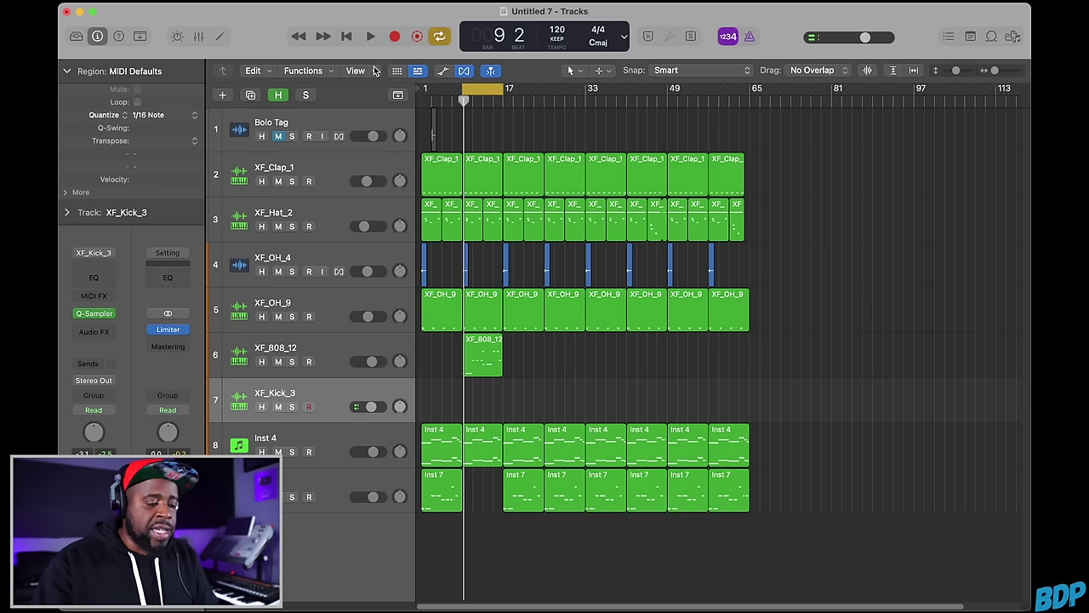
{"action": "scroll", "coordinate": [585, 397], "scroll_direction": "up", "scroll_amount": 10}
{"action": "scroll", "coordinate": [580, 402], "scroll_direction": "down", "scroll_amount": 10}
{"action": "scroll", "coordinate": [578, 403], "scroll_direction": "up", "scroll_amount": 5}
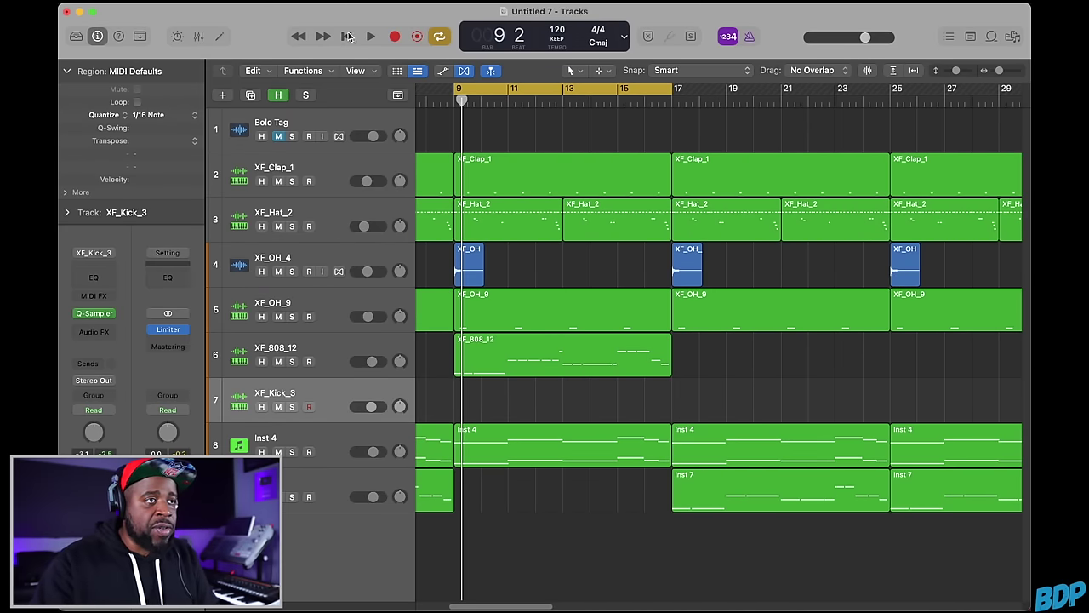
{"action": "left_click", "coordinate": [388, 37]}
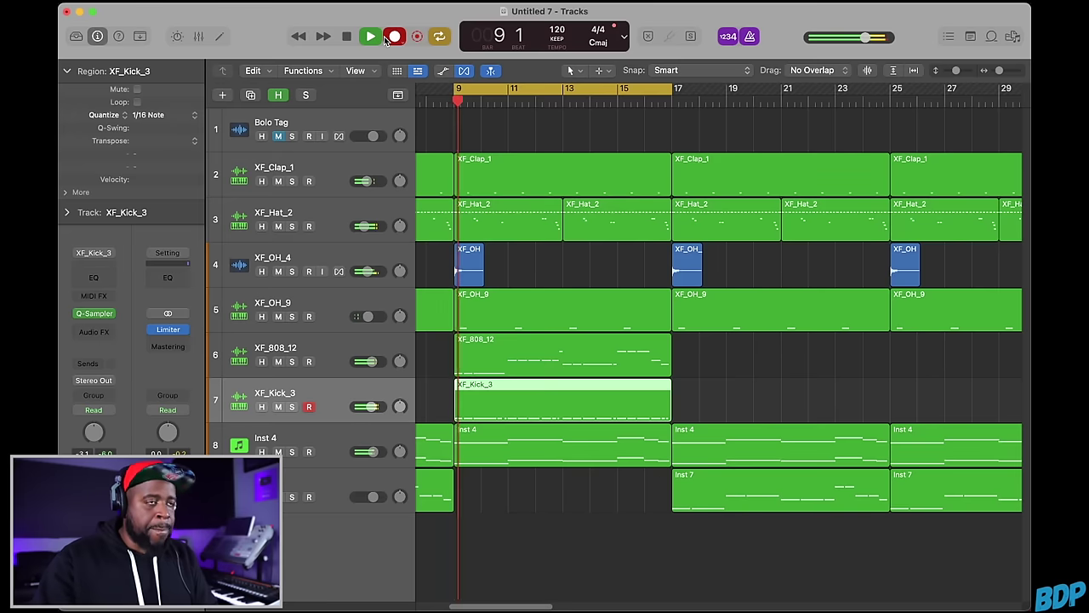
{"action": "left_click", "coordinate": [377, 41]}
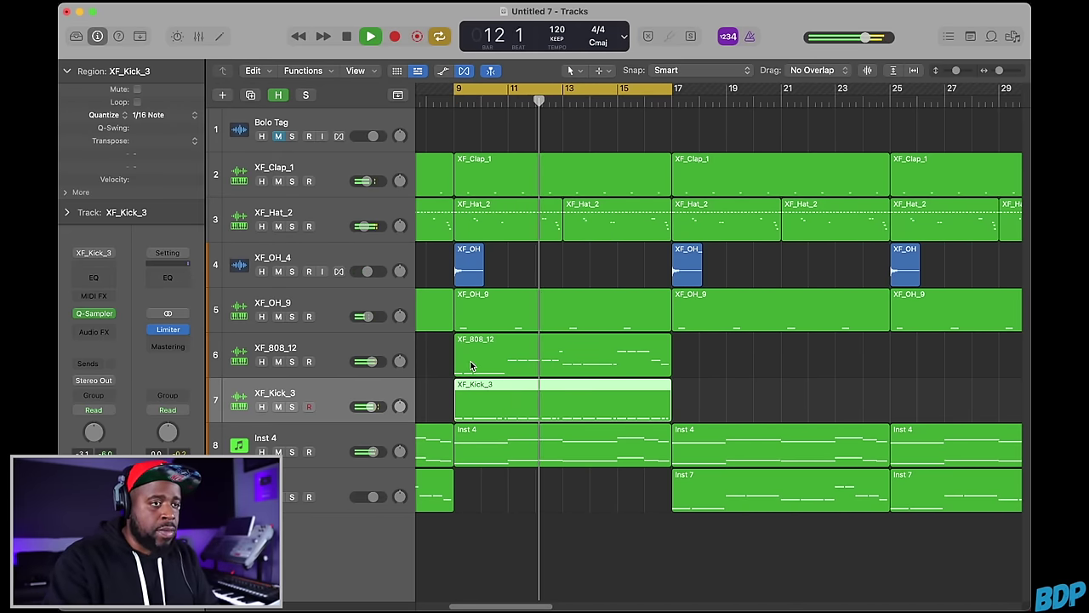
Play back the looped section and raise the XF_808_12 track's volume slightly.
{"action": "scroll", "coordinate": [473, 366], "scroll_direction": "down", "scroll_amount": 5}
{"action": "scroll", "coordinate": [473, 366], "scroll_direction": "up", "scroll_amount": 8}
{"action": "scroll", "coordinate": [471, 366], "scroll_direction": "down", "scroll_amount": 8}
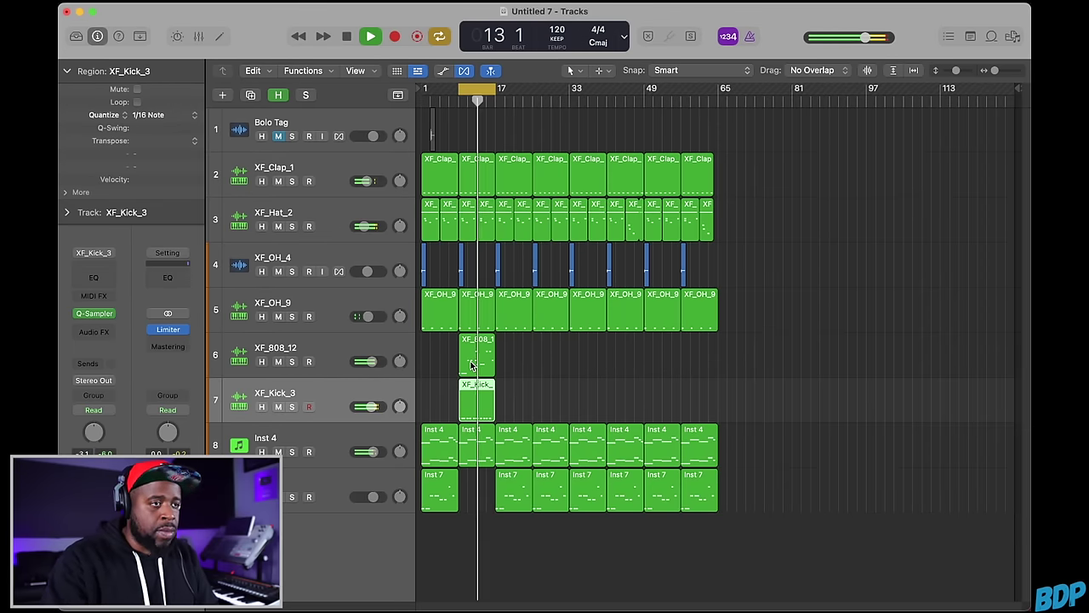
{"action": "left_click_drag", "start_coordinate": [372, 363], "coordinate": [373, 364]}
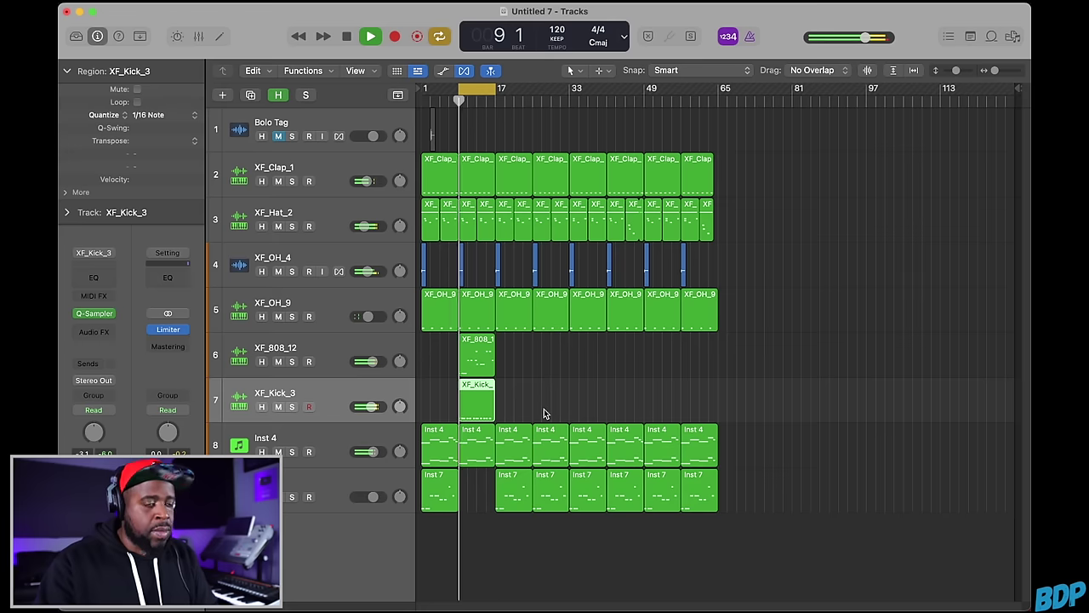
{"action": "key", "text": "space"}
Copy the 808 and kick regions to bar 25, repeat them at bar 33, and place another copy of both at bar 49.
{"action": "left_click_drag", "start_coordinate": [516, 409], "coordinate": [550, 357]}
{"action": "key", "text": "super+r"}
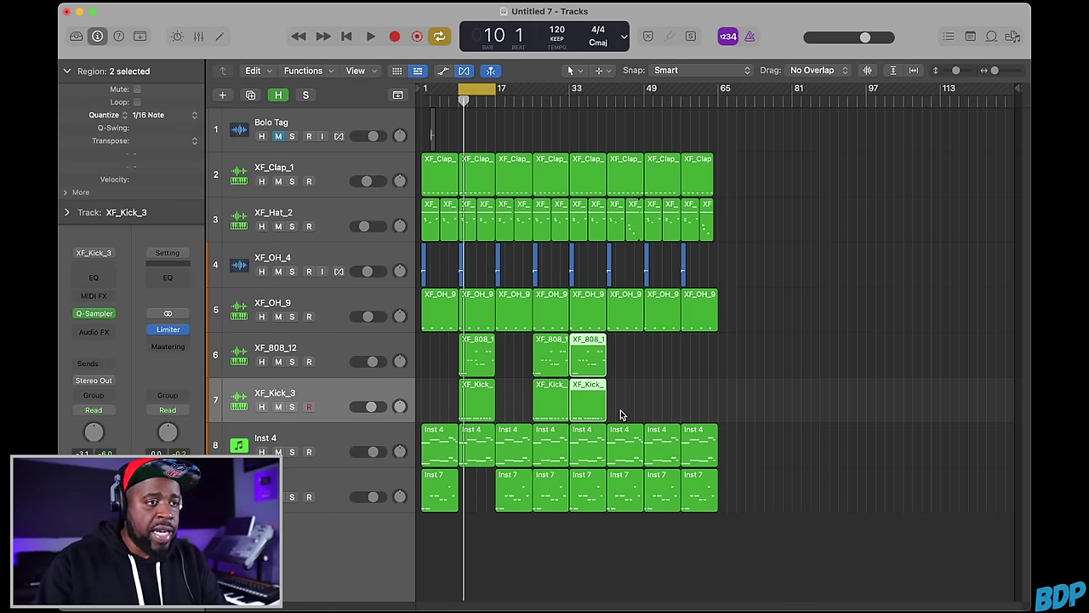
{"action": "left_click_drag", "start_coordinate": [620, 411], "coordinate": [582, 413]}
{"action": "left_click_drag", "start_coordinate": [587, 366], "coordinate": [676, 365]}
Delete the Inst 7 regions at bars 25 and 33 and the last one at bar 57.
{"action": "left_click", "coordinate": [747, 430]}
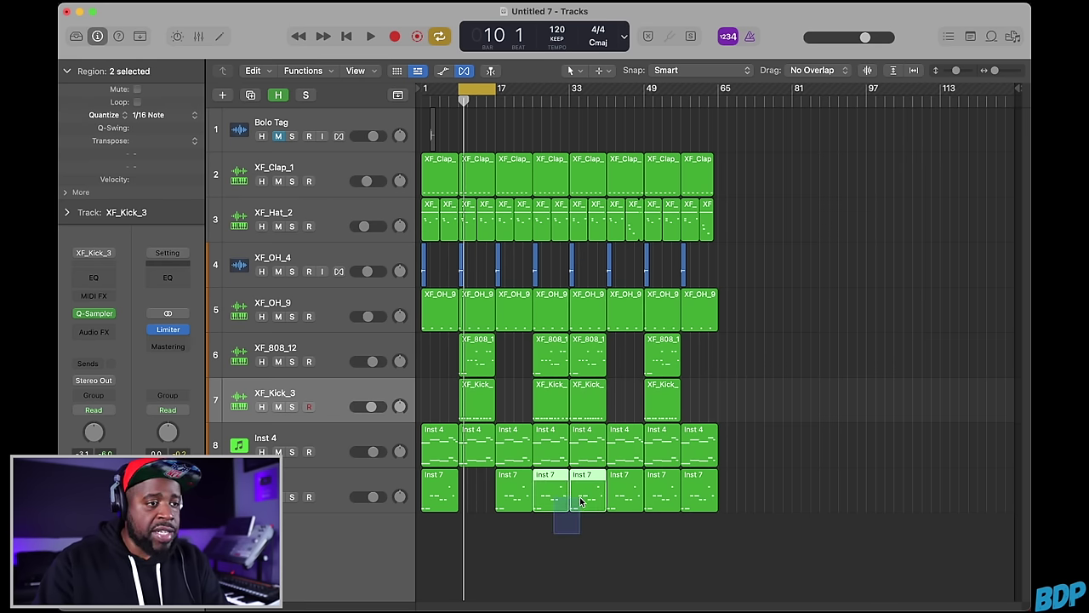
{"action": "key", "text": "Delete"}
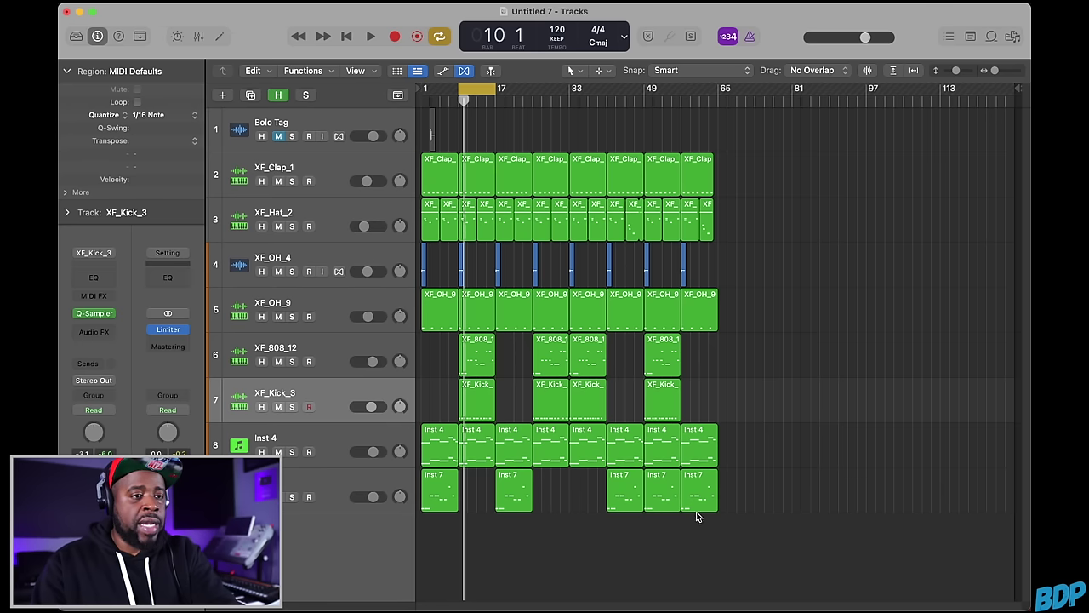
{"action": "key", "text": "Delete"}
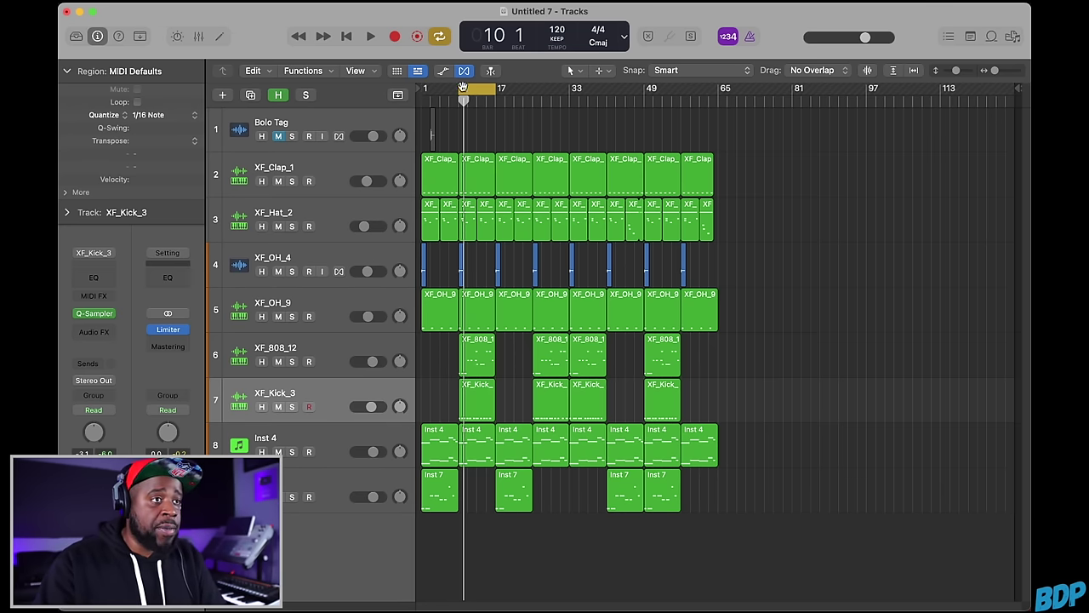
Extend the cycle range from bar 1 to 64 and play the arrangement from the start.
{"action": "left_click_drag", "start_coordinate": [459, 92], "coordinate": [424, 92]}
{"action": "left_click_drag", "start_coordinate": [494, 88], "coordinate": [720, 88]}
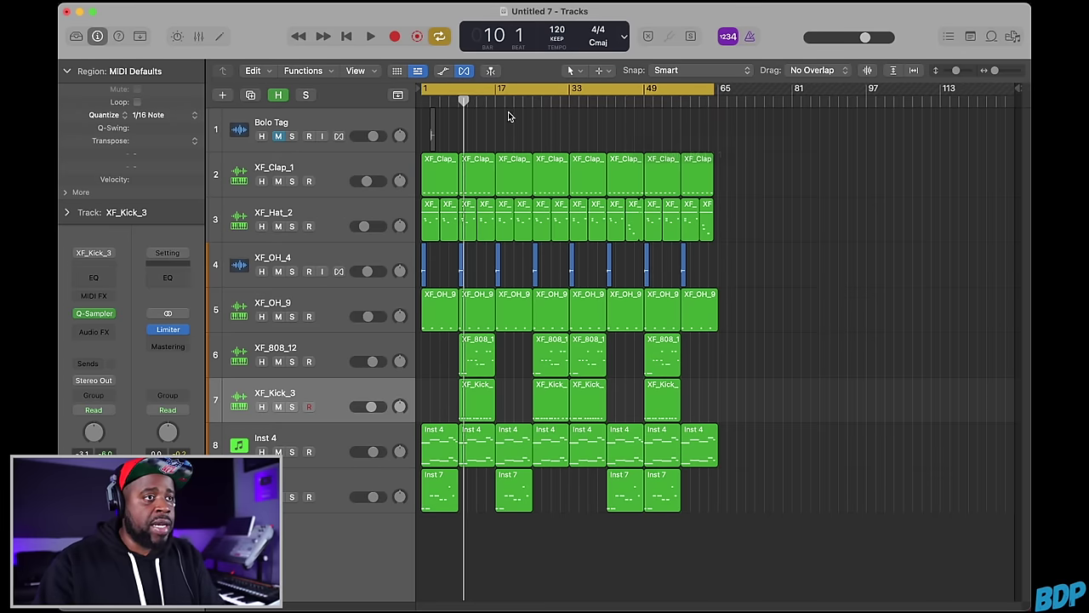
{"action": "left_click", "coordinate": [421, 102]}
{"action": "key", "text": "space"}
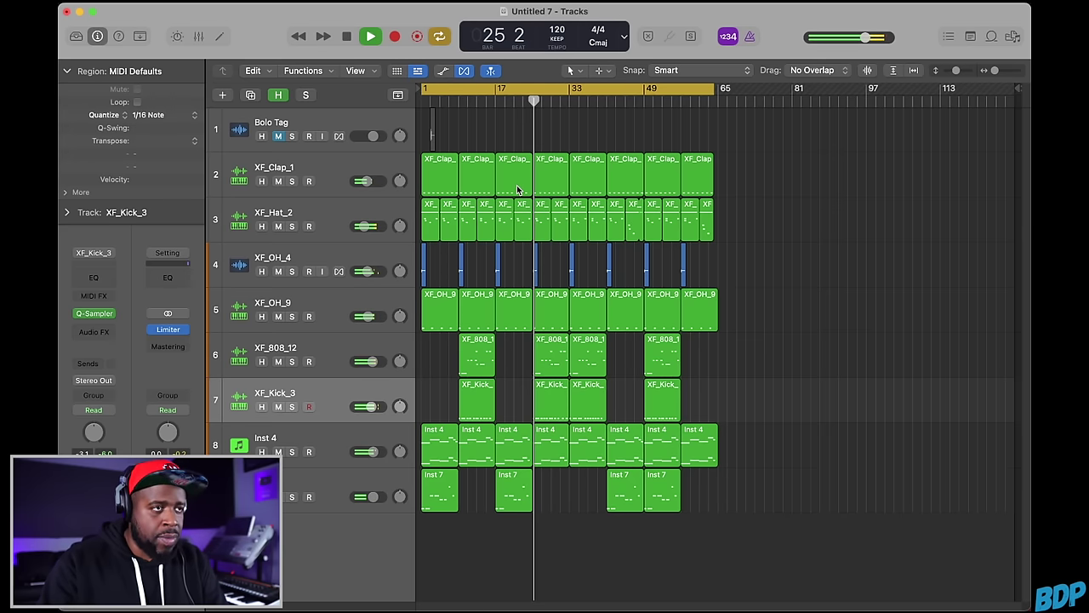
{"action": "key", "text": "space"}
Move the start of the cycle range to bar 9.
{"action": "left_click_drag", "start_coordinate": [421, 89], "coordinate": [458, 88]}
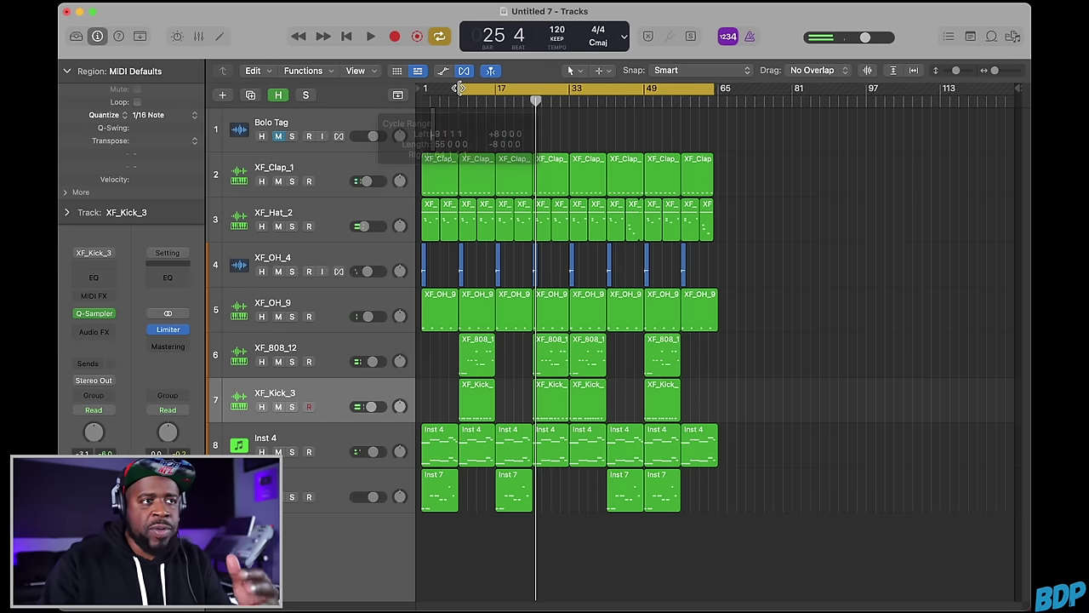
Shorten the cycle range to end at bar 25 and duplicate the Inst 7 track with its Kontakt 7 instrument.
{"action": "left_click_drag", "start_coordinate": [711, 88], "coordinate": [528, 101]}
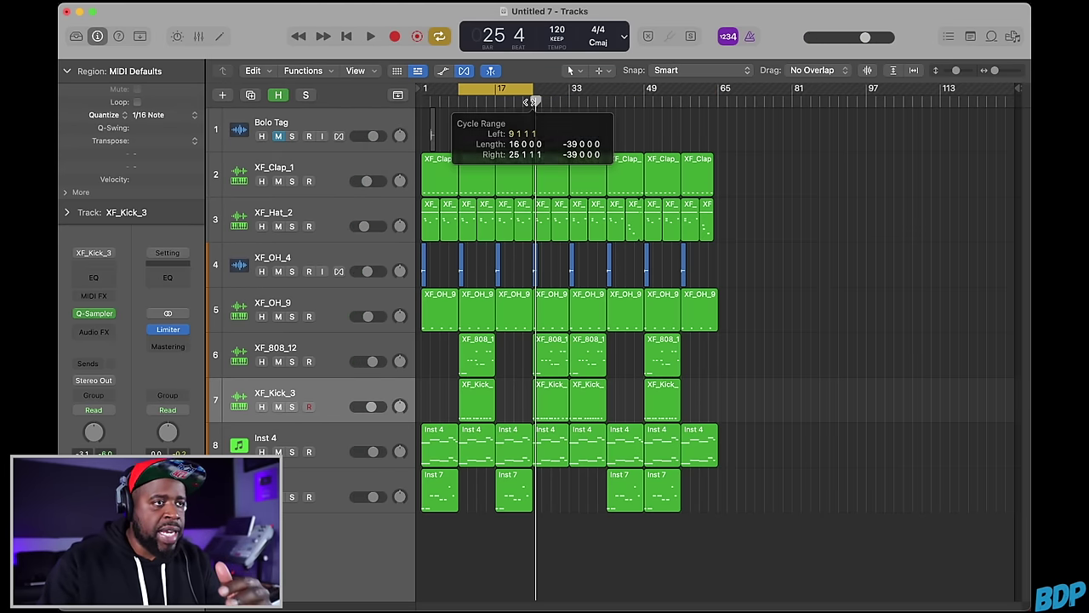
{"action": "left_click", "coordinate": [326, 486]}
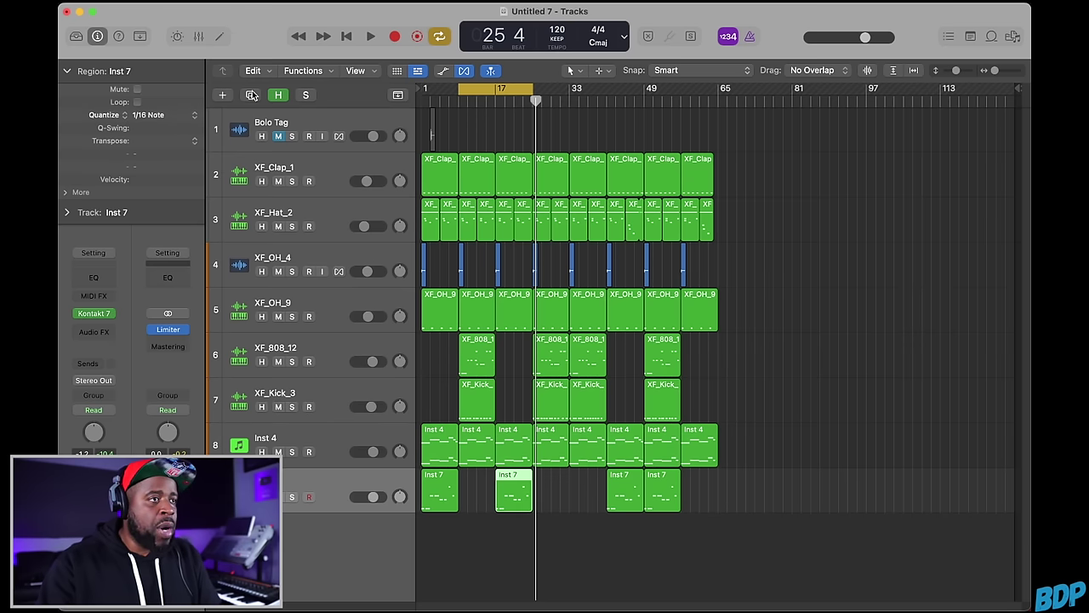
{"action": "left_click", "coordinate": [251, 96]}
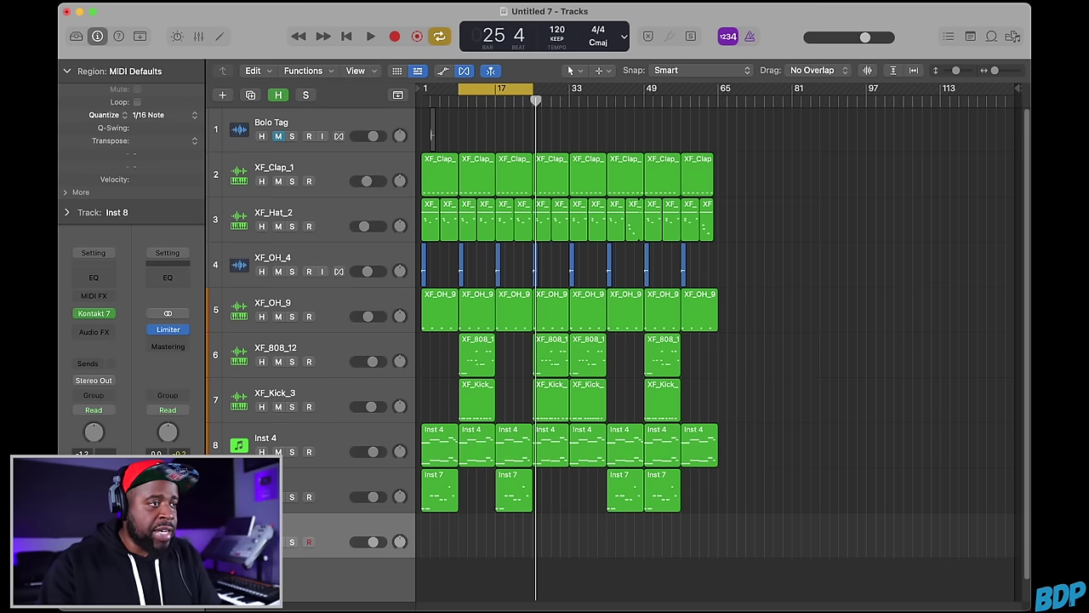
Load the Ahh Contraire pad preset in Glaze on the Inst 8 track and close the instrument window.
{"action": "left_click", "coordinate": [95, 315]}
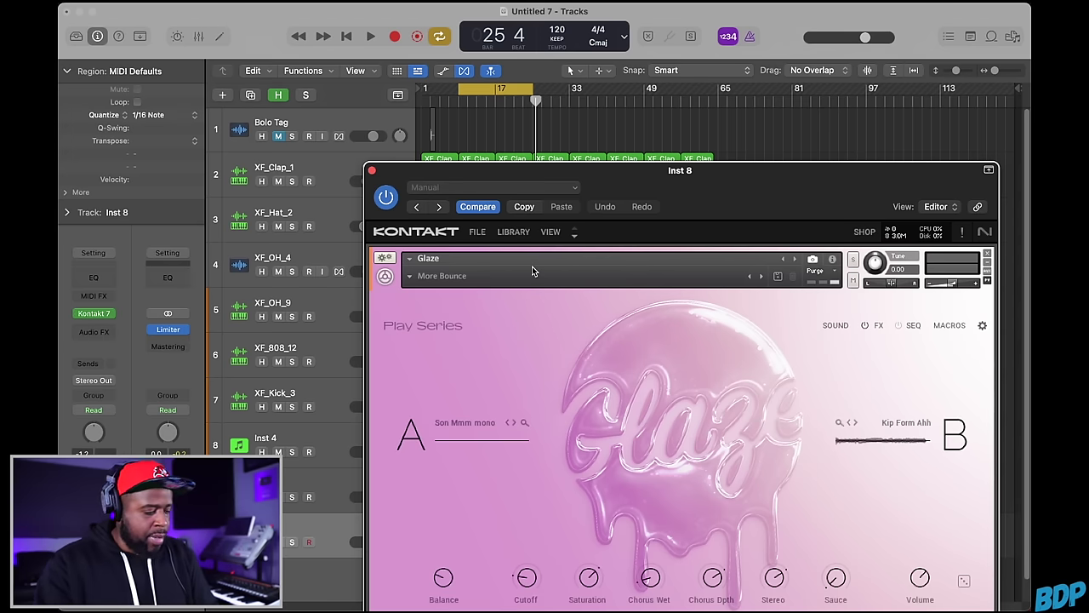
{"action": "left_click", "coordinate": [493, 276]}
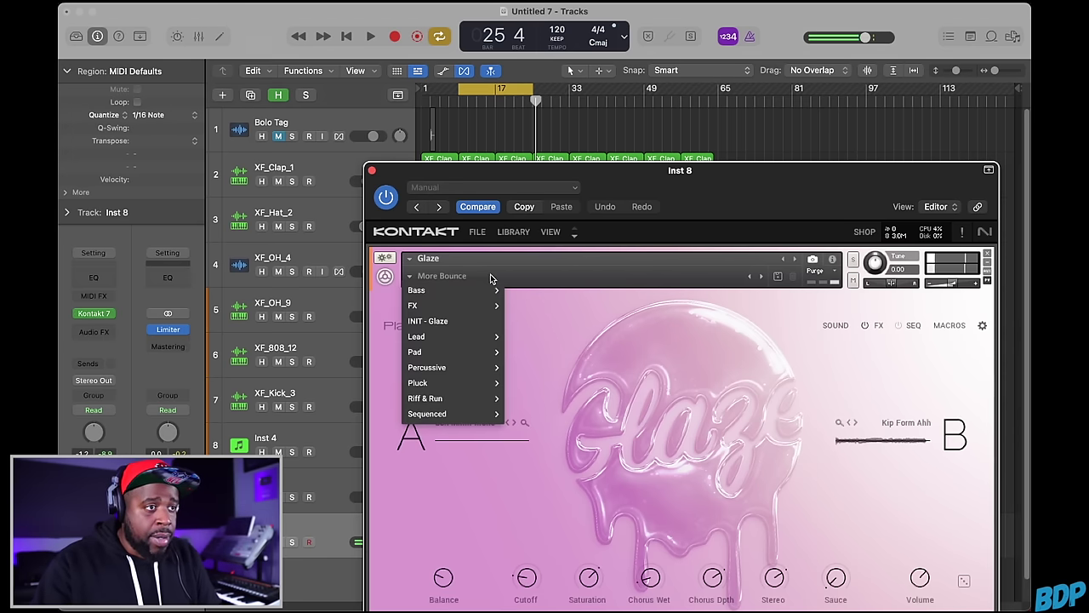
{"action": "mouse_move", "coordinate": [466, 358]}
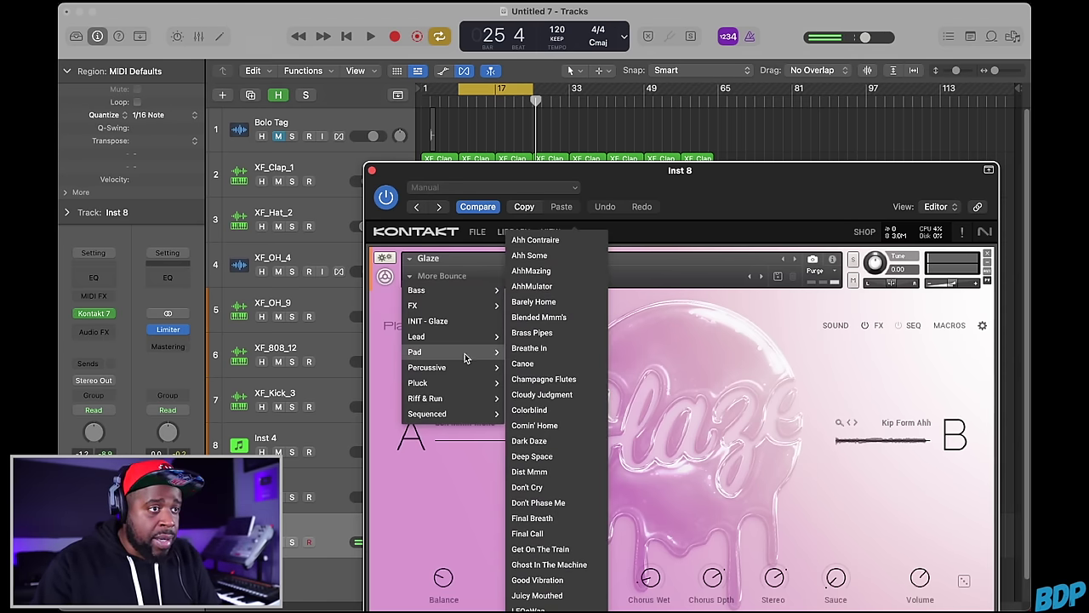
{"action": "left_click", "coordinate": [558, 240]}
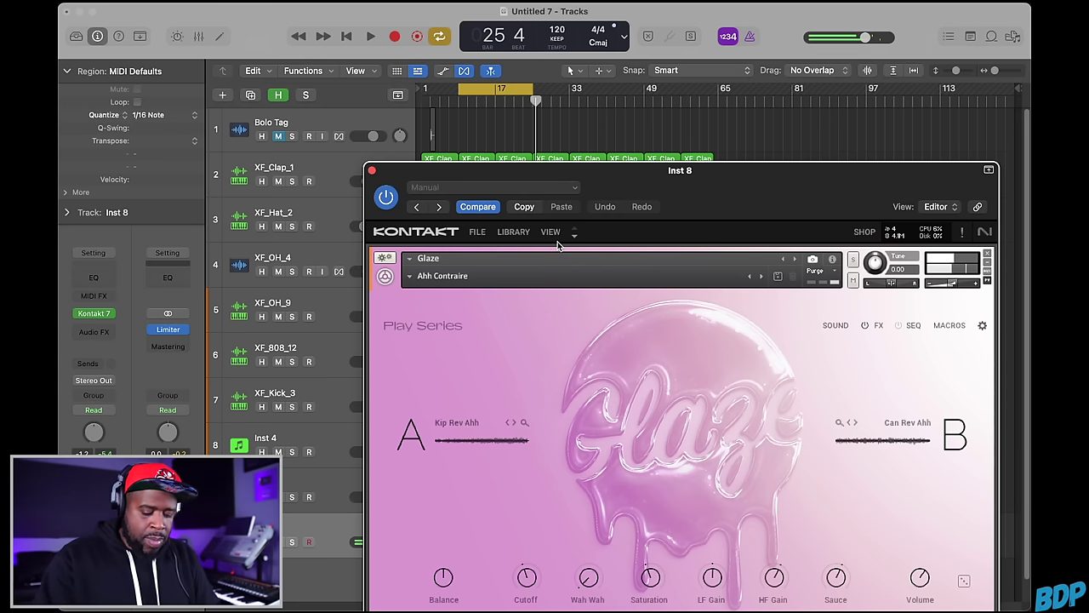
{"action": "left_click", "coordinate": [372, 171]}
Record an eight-bar part on the Inst 8 track from bar 9 and place a copy of it at bar 17.
{"action": "left_click", "coordinate": [454, 102]}
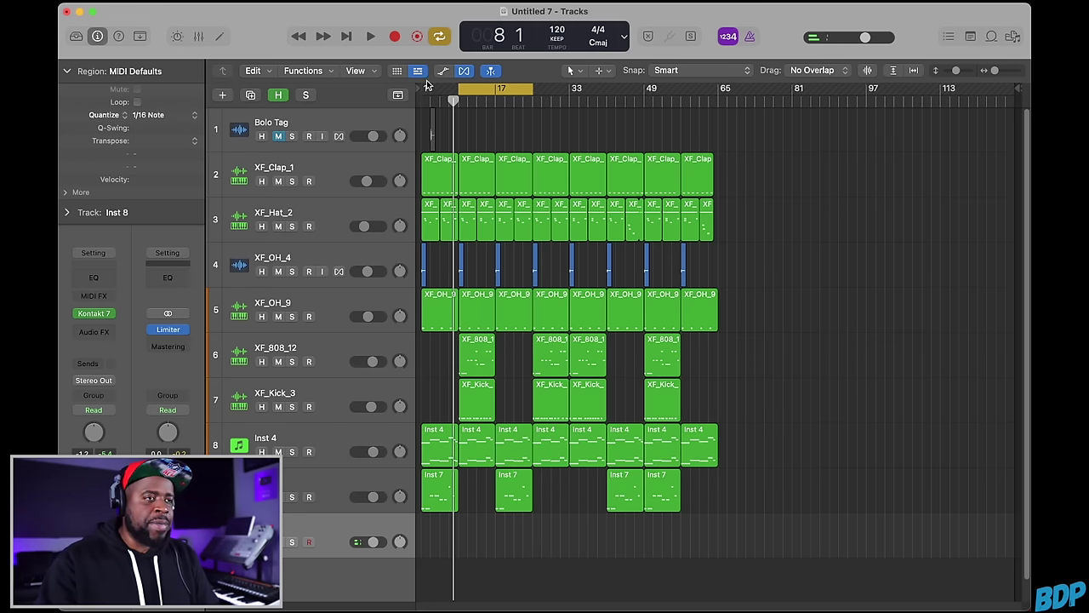
{"action": "left_click", "coordinate": [461, 105]}
{"action": "left_click", "coordinate": [458, 102]}
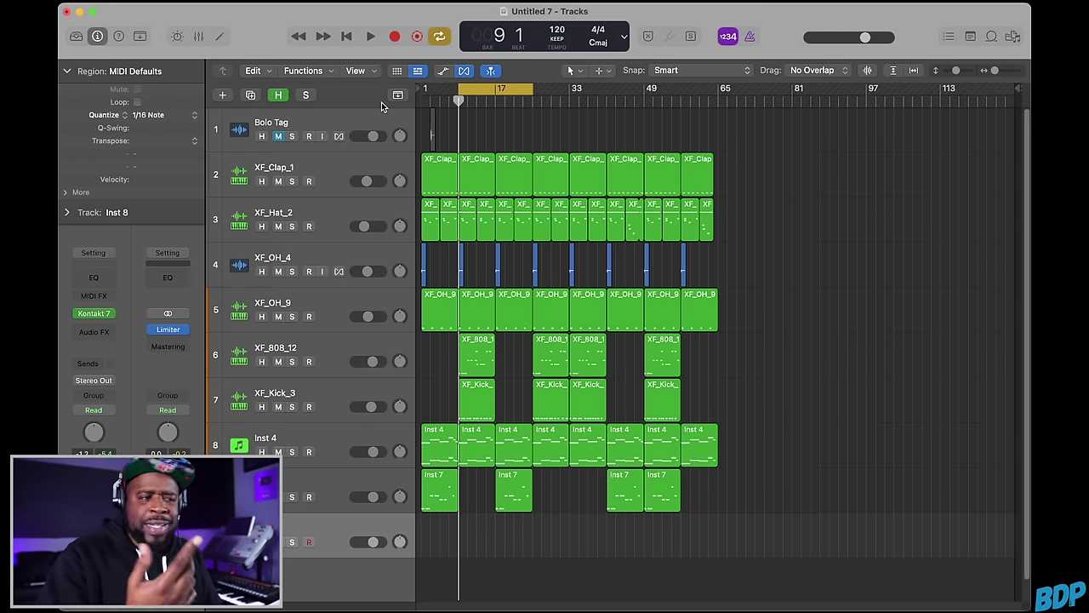
{"action": "key", "text": "r"}
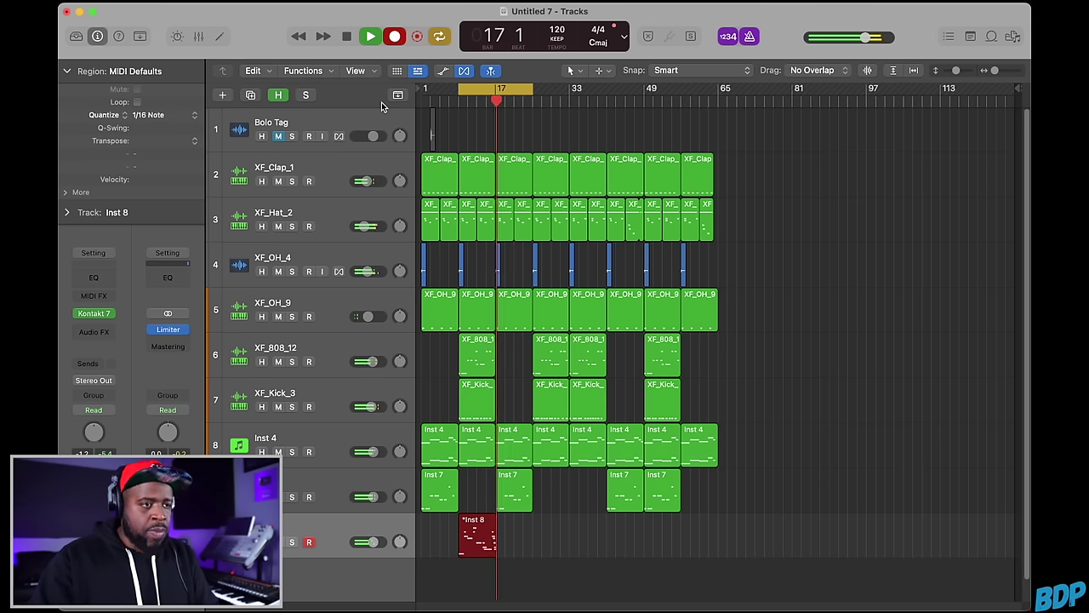
{"action": "key", "text": "space"}
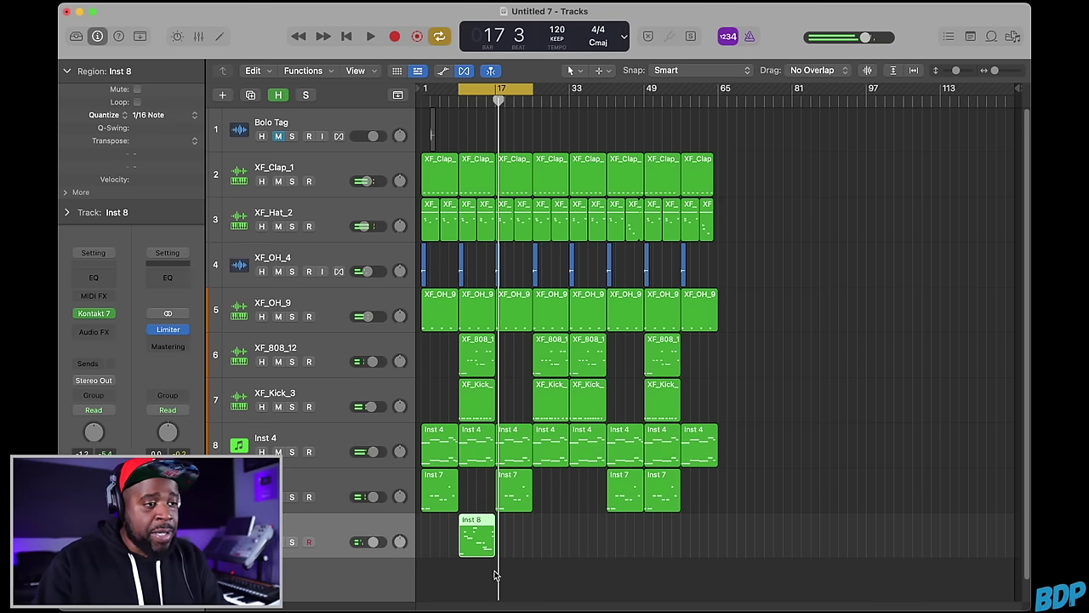
{"action": "left_click_drag", "start_coordinate": [480, 546], "coordinate": [520, 548]}
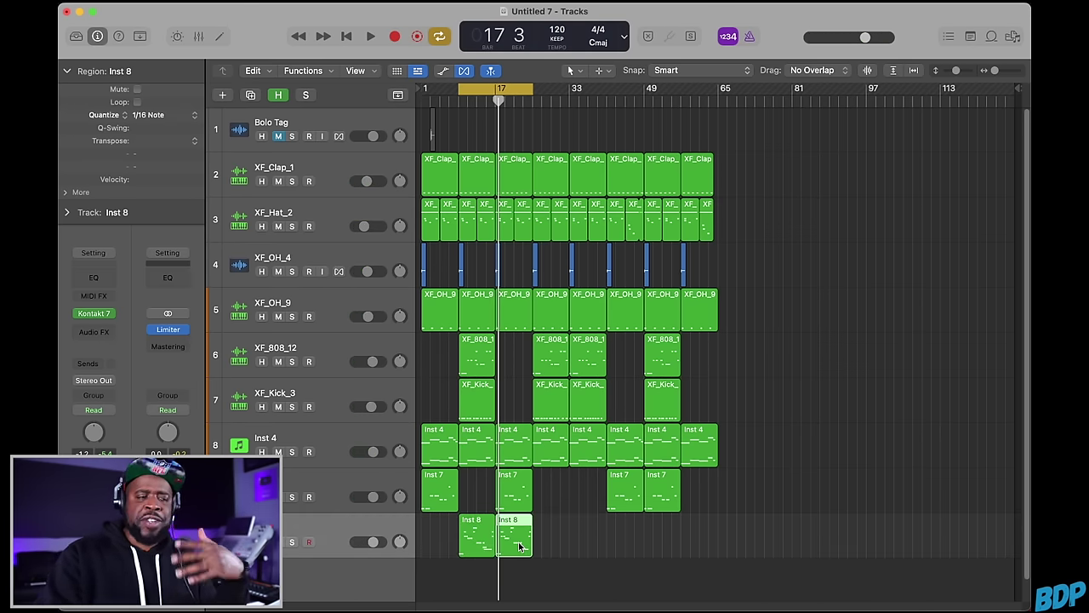
Play the arrangement from bar 9 to check the new Inst 8 part against the beat.
{"action": "left_click", "coordinate": [458, 102]}
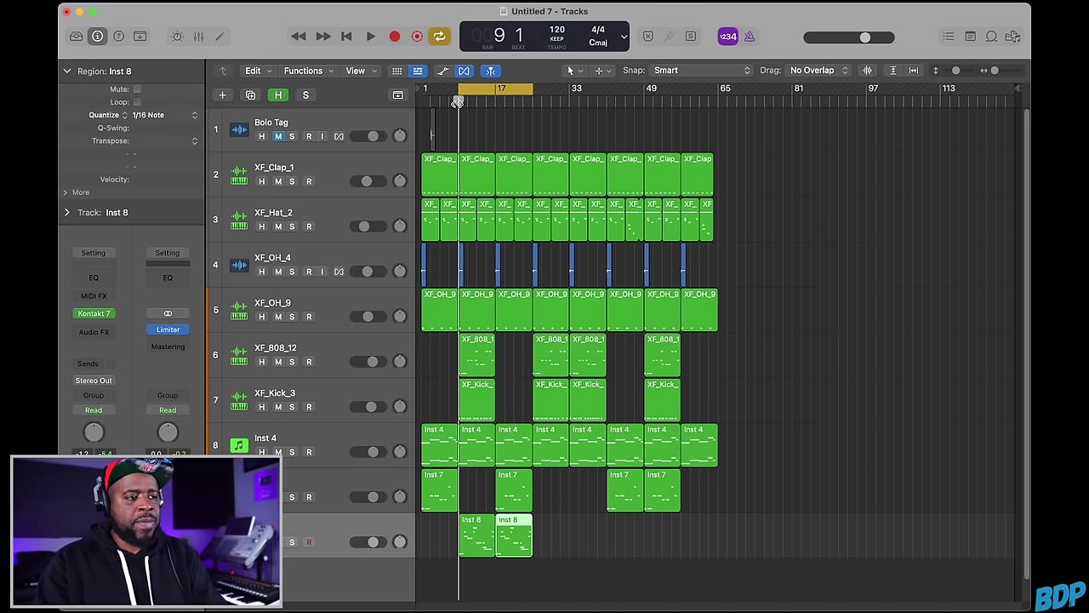
{"action": "key", "text": "space"}
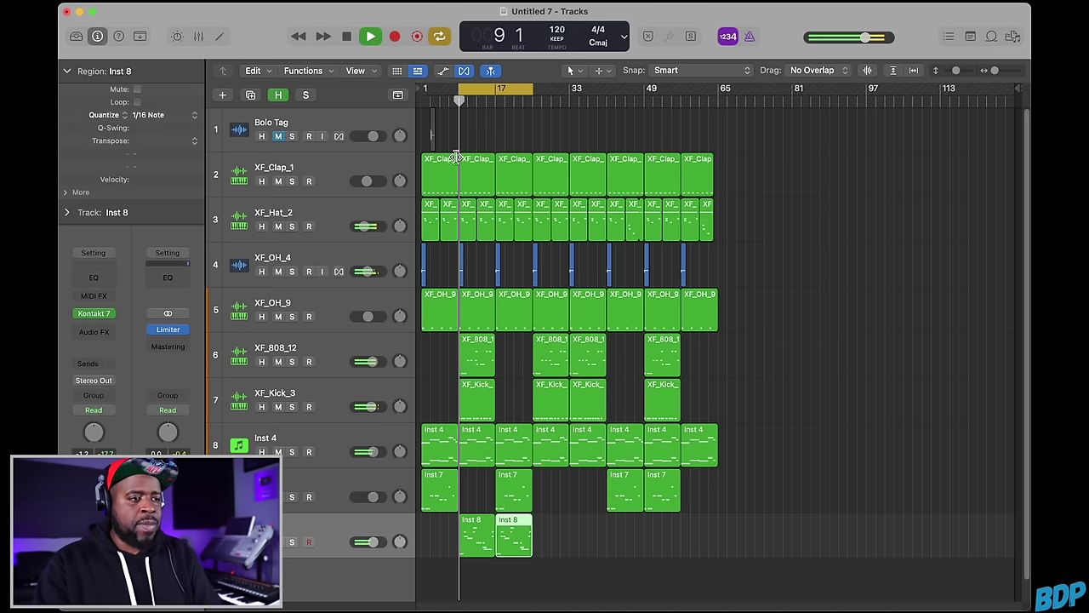
{"action": "left_click", "coordinate": [729, 519]}
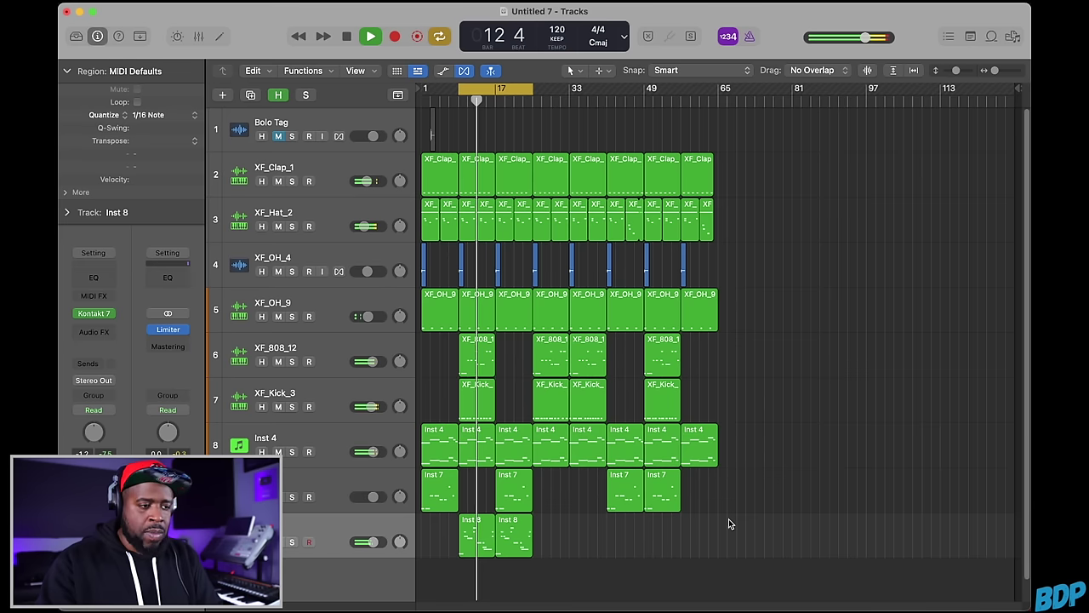
{"action": "key", "text": "space"}
Turn off quantization for both Inst 8 regions and raise the track volume to about -0.2 dB while playing from bar 9.
{"action": "left_click_drag", "start_coordinate": [515, 543], "coordinate": [457, 544]}
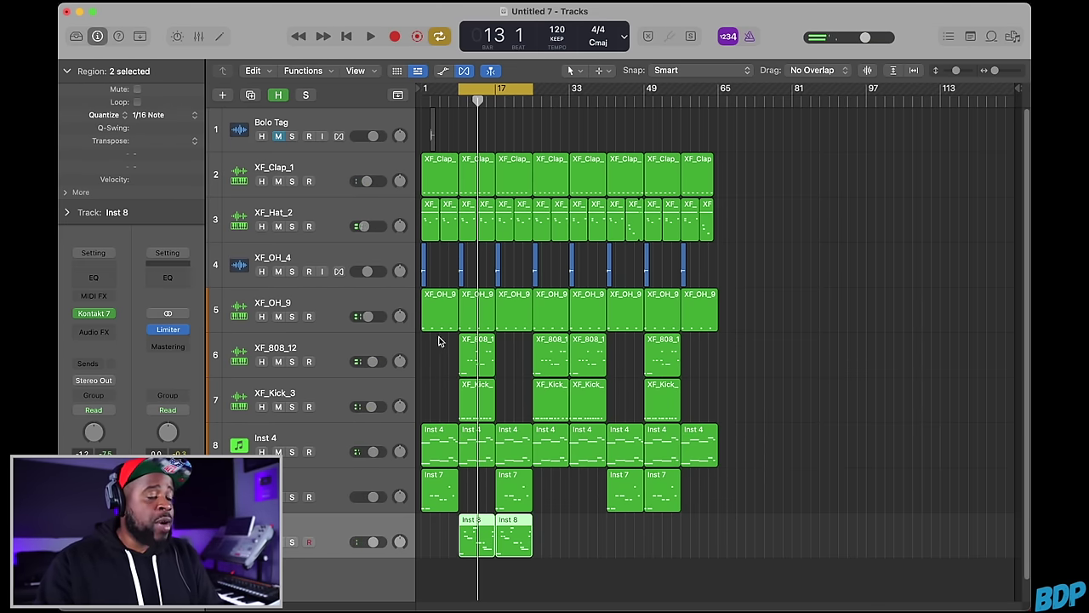
{"action": "left_click", "coordinate": [171, 115]}
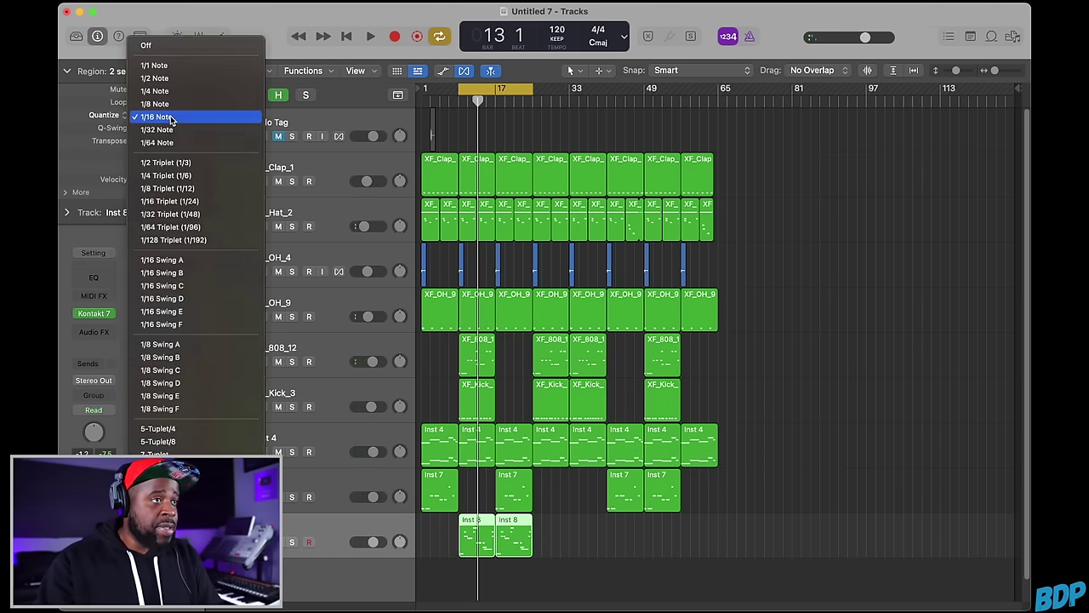
{"action": "left_click", "coordinate": [170, 44]}
{"action": "left_click", "coordinate": [458, 102]}
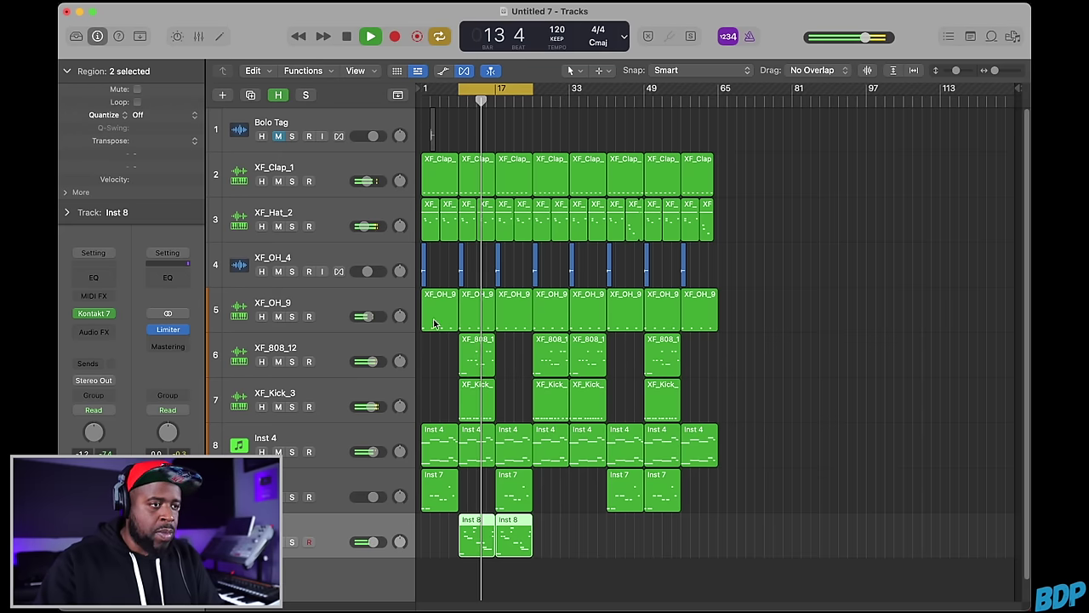
{"action": "left_click_drag", "start_coordinate": [372, 543], "coordinate": [379, 544]}
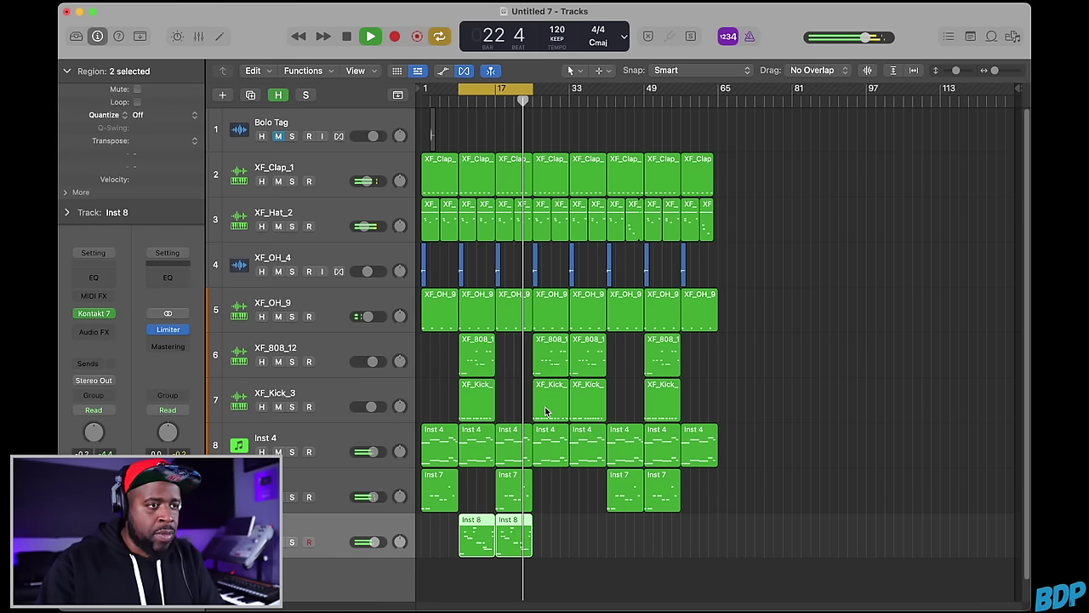
Extend the cycle range to bar 65 and copy both Inst 8 regions to bar 49.
{"action": "left_click_drag", "start_coordinate": [533, 89], "coordinate": [720, 85]}
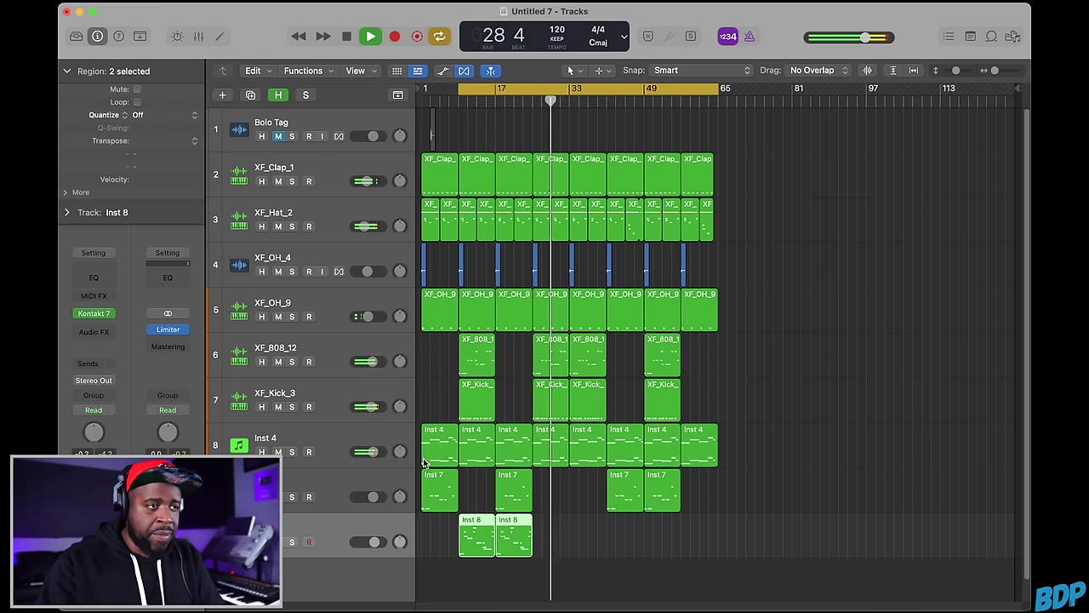
{"action": "key", "text": "space"}
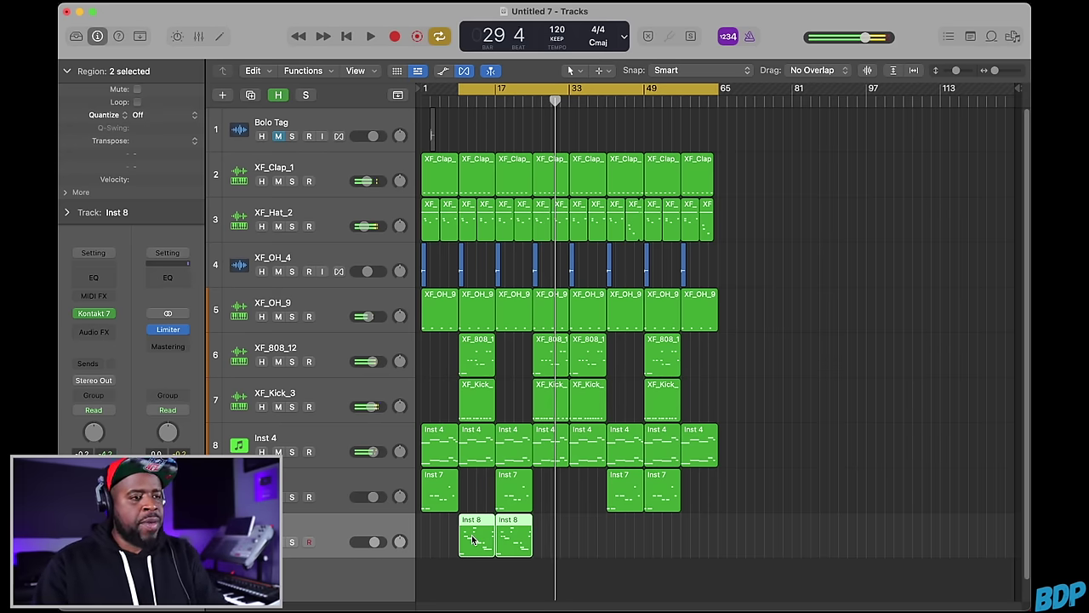
{"action": "left_click_drag", "start_coordinate": [477, 550], "coordinate": [665, 538]}
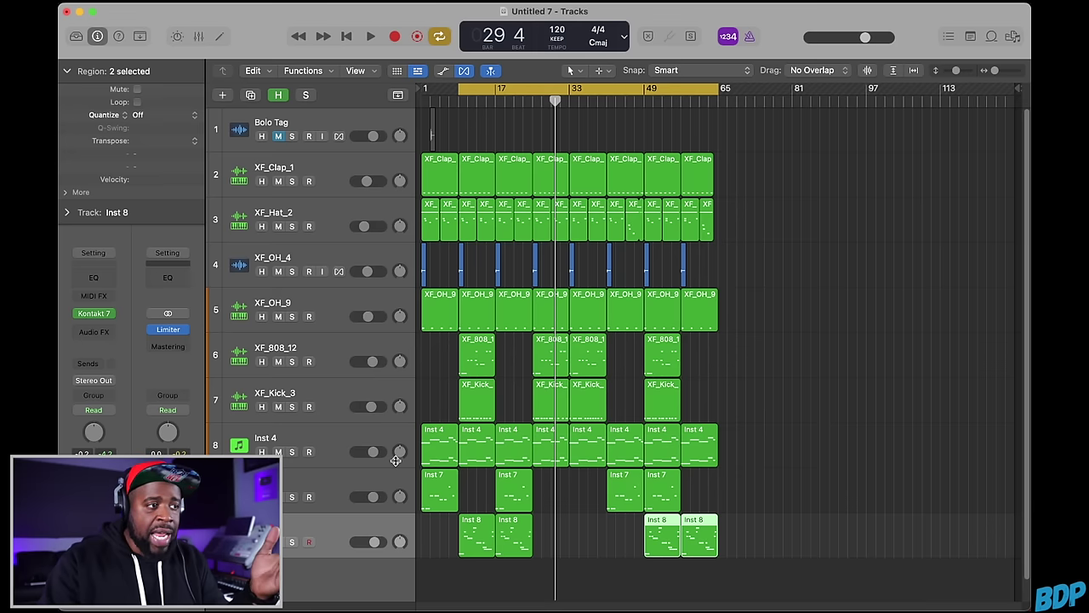
Bounce the Inst 4 regions at bars 49 and 57 in place to a new track named Inst 4_bip and move the audio to bar 25.
{"action": "left_click", "coordinate": [314, 437]}
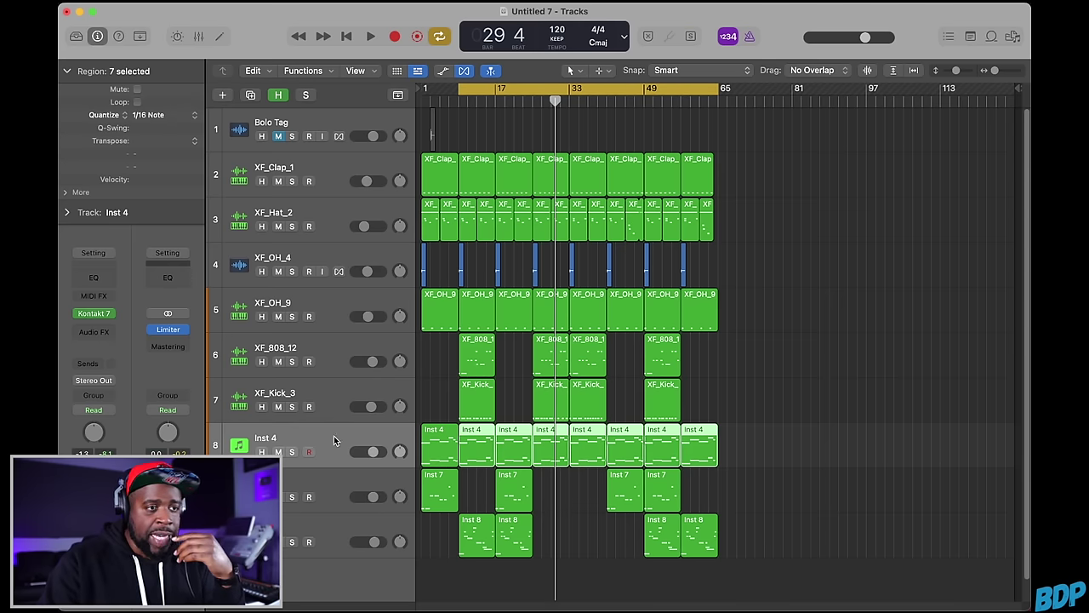
{"action": "left_click_drag", "start_coordinate": [739, 441], "coordinate": [666, 445]}
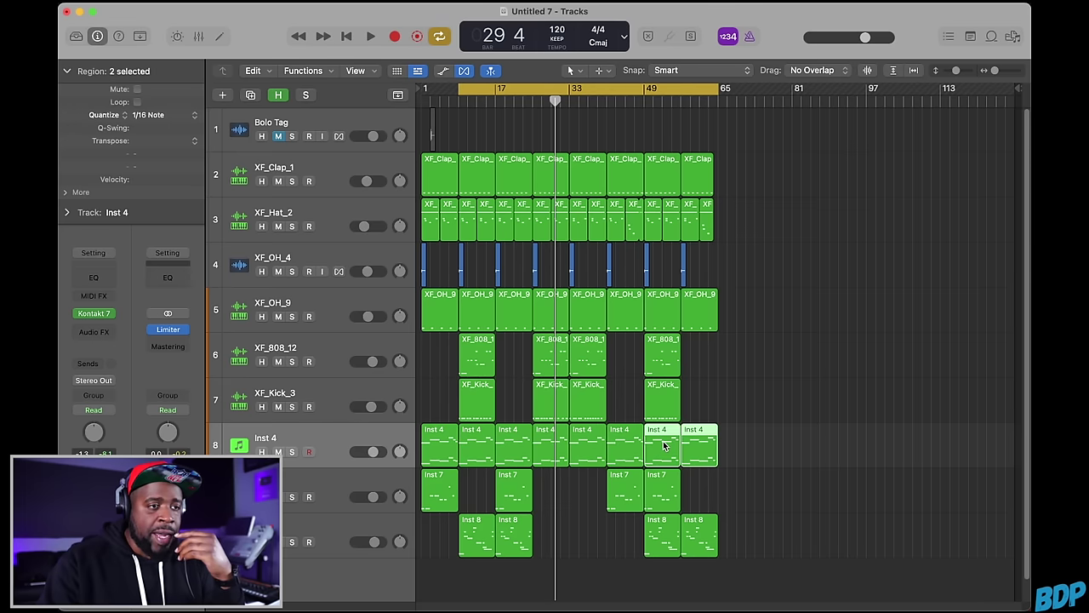
{"action": "right_click", "coordinate": [665, 446]}
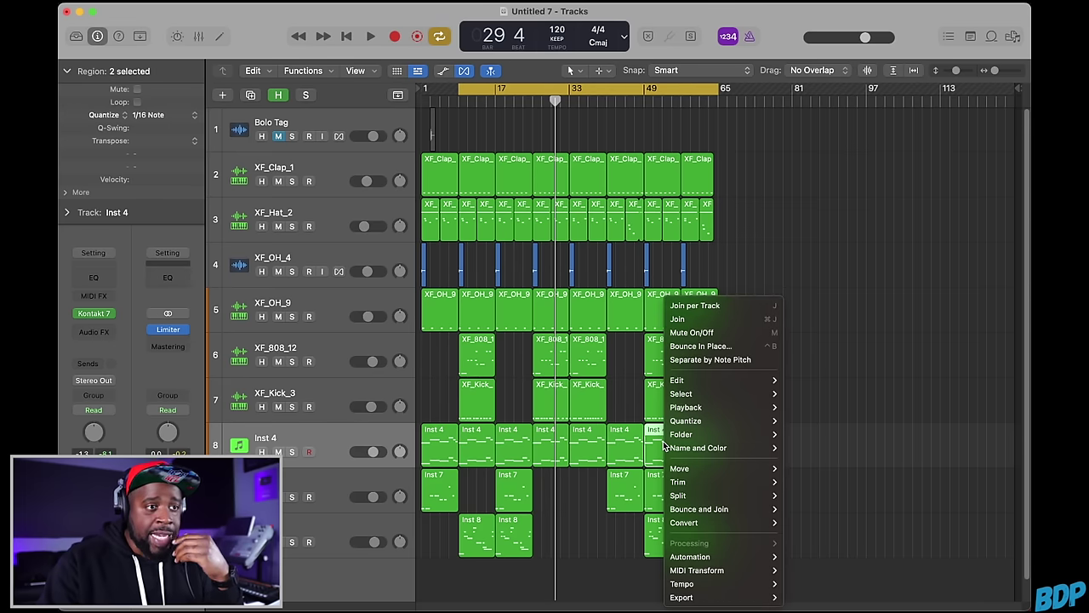
{"action": "left_click", "coordinate": [700, 347]}
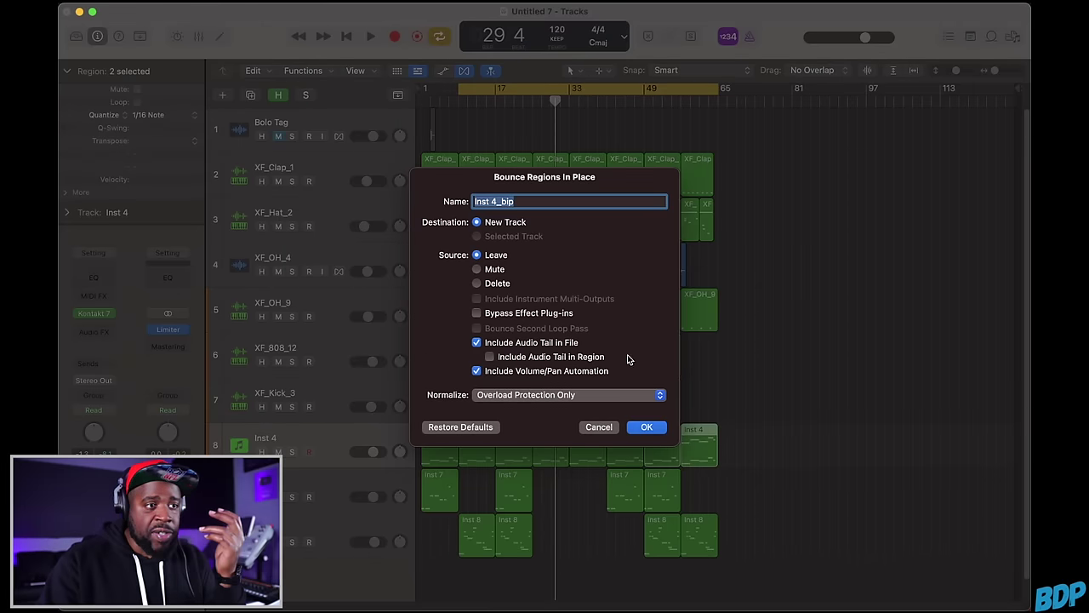
{"action": "left_click", "coordinate": [648, 428]}
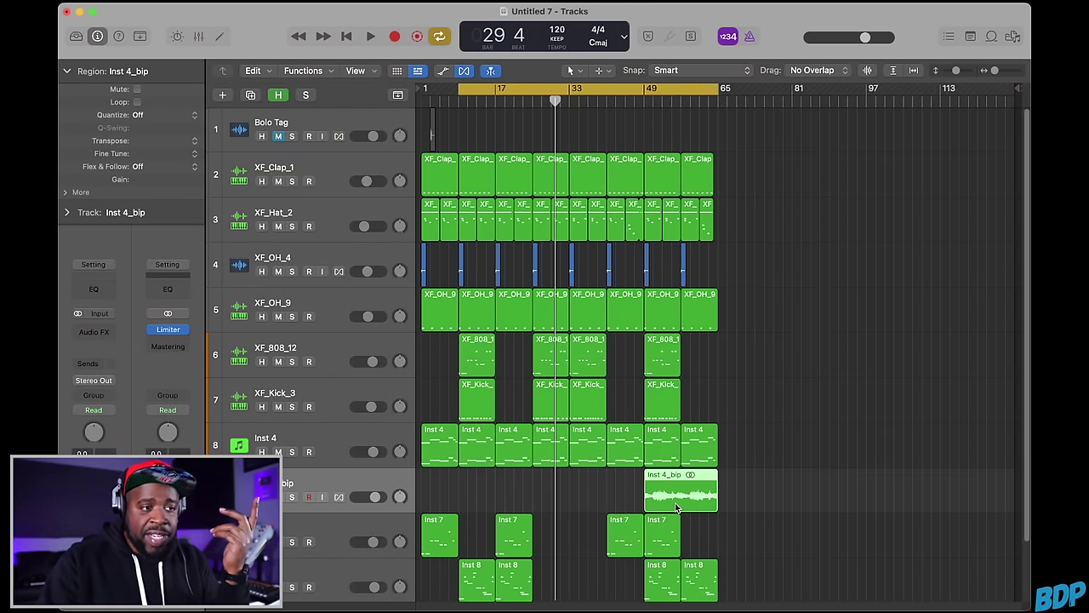
{"action": "left_click_drag", "start_coordinate": [675, 501], "coordinate": [564, 492]}
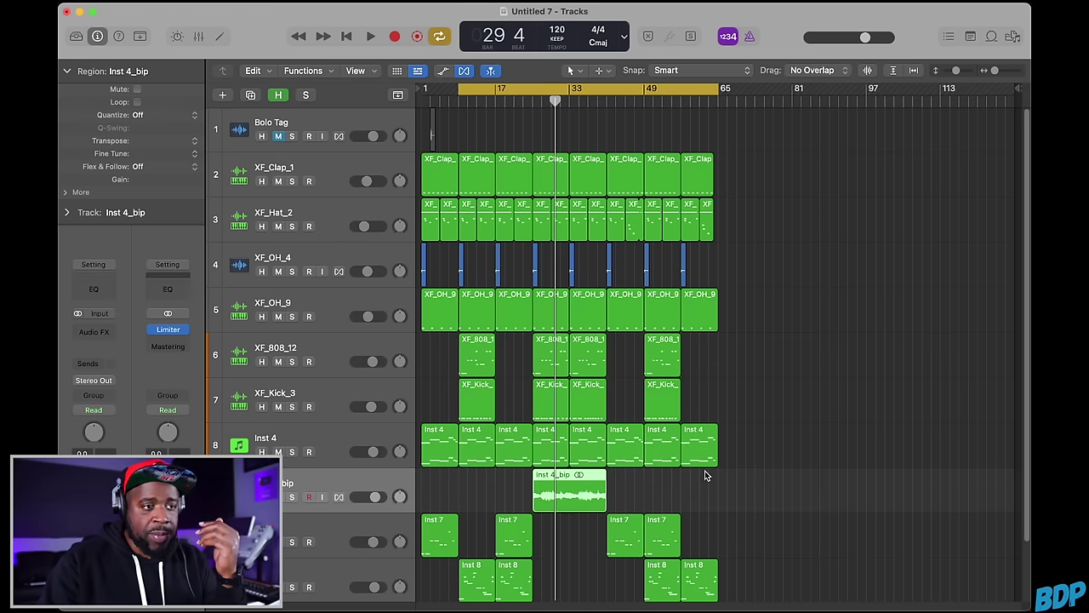
Delete the Inst 4 regions at bars 25, 33 and 41.
{"action": "left_click", "coordinate": [552, 454]}
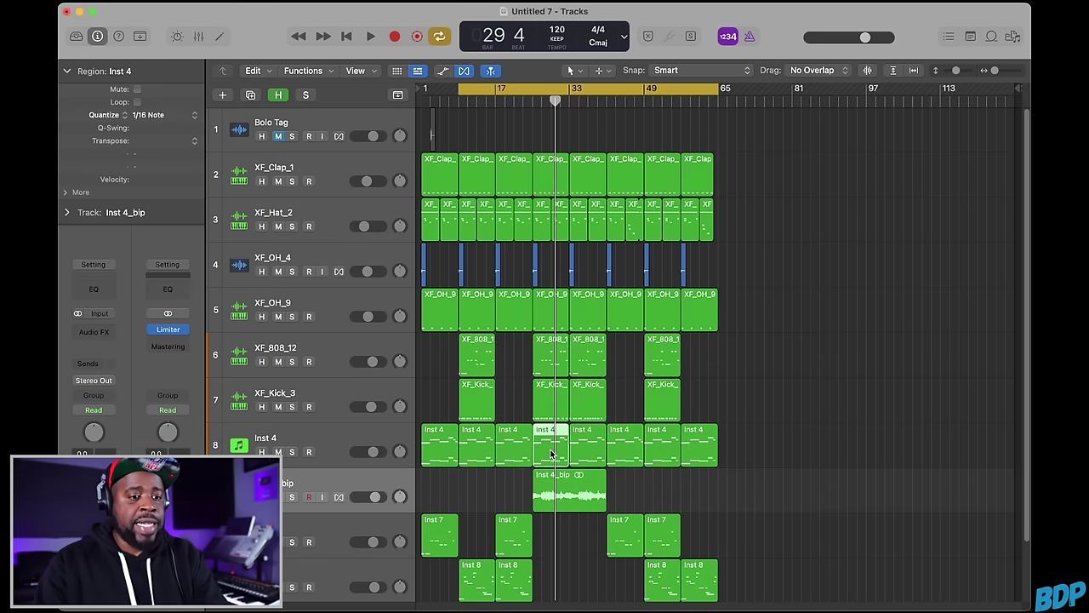
{"action": "key", "text": "Delete"}
{"action": "left_click", "coordinate": [582, 452]}
{"action": "key", "text": "Delete"}
{"action": "left_click", "coordinate": [625, 451]}
{"action": "key", "text": "Delete"}
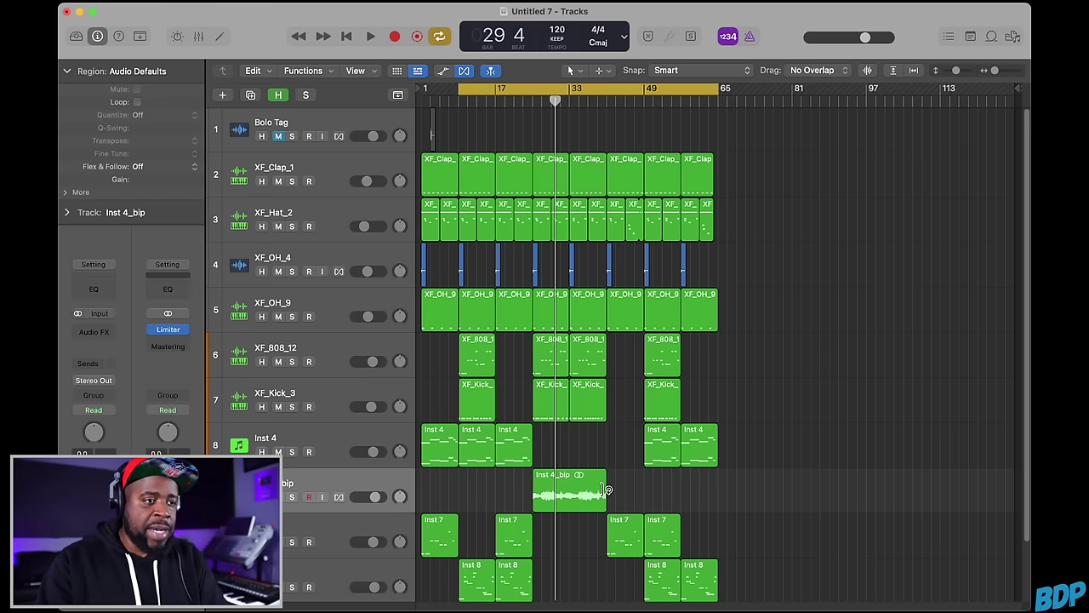
Trim the Inst 4_bip region to end at bar 33 and repeat it twice.
{"action": "left_click_drag", "start_coordinate": [604, 502], "coordinate": [567, 502]}
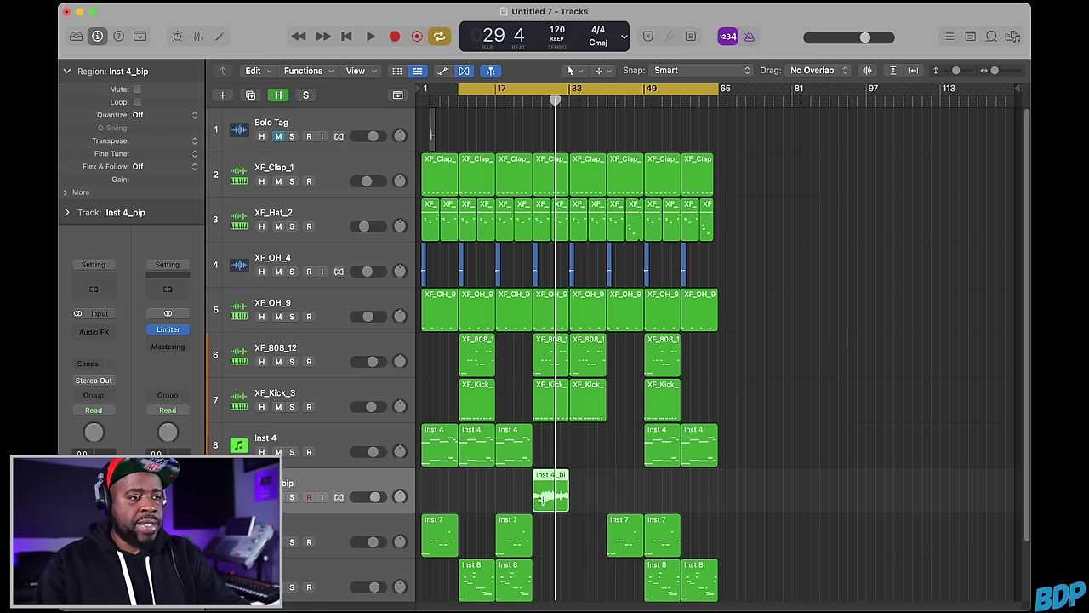
{"action": "key", "text": "super+r"}
{"action": "key", "text": "super+r"}
Play the arrangement from bar 25 to hear the bounced vocal audio, and stop playback.
{"action": "left_click", "coordinate": [533, 103]}
{"action": "key", "text": "space"}
{"action": "left_click", "coordinate": [533, 101]}
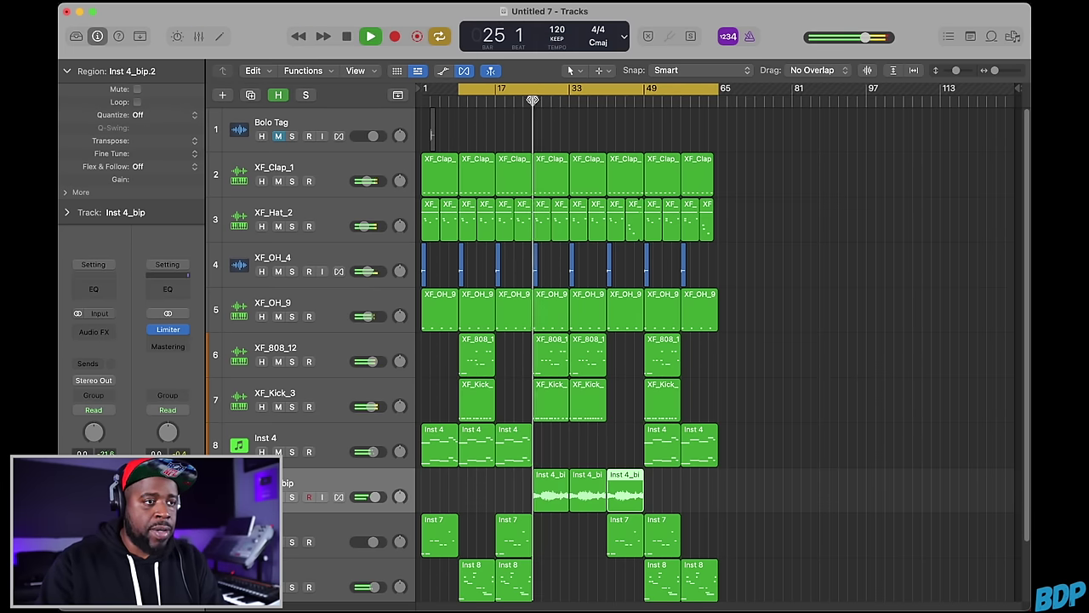
{"action": "key", "text": "space"}
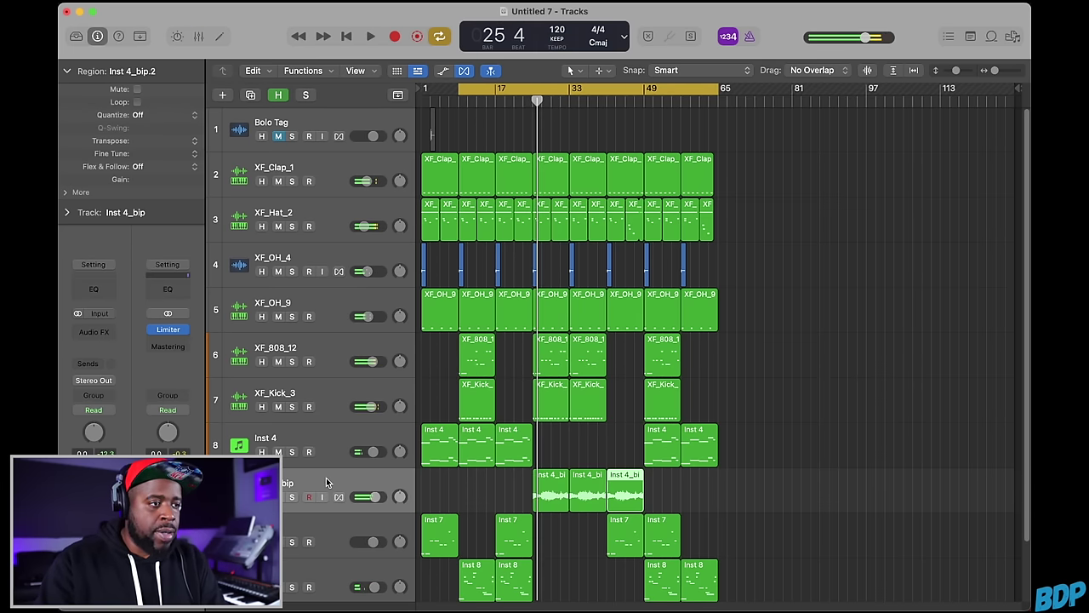
Select the Inst 4_bip track with its three regions and insert Output's Portal as an audio effect on it.
{"action": "left_click", "coordinate": [326, 478]}
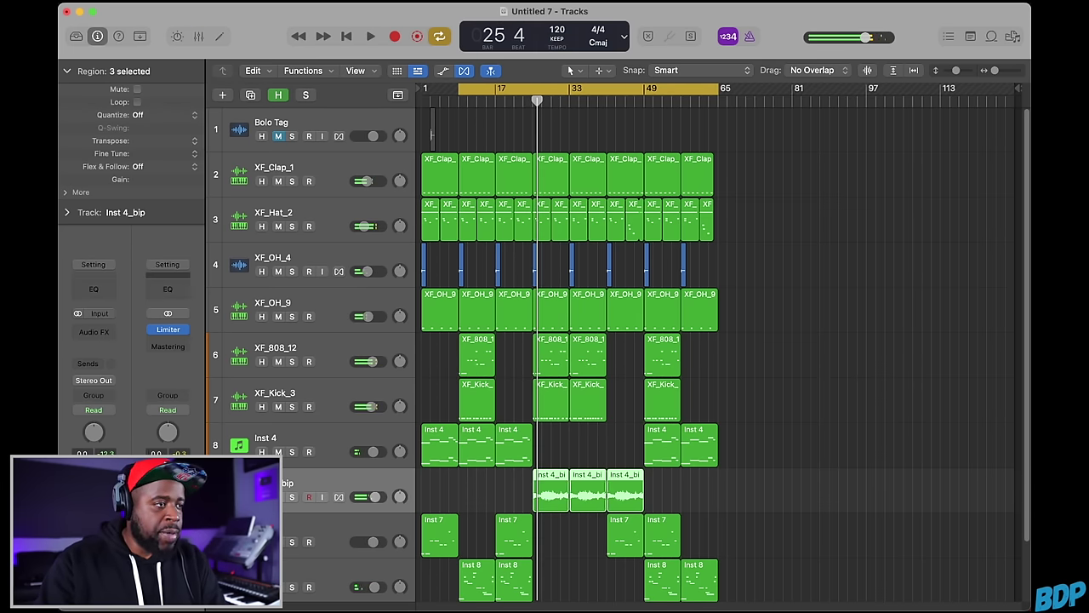
{"action": "left_click", "coordinate": [107, 333]}
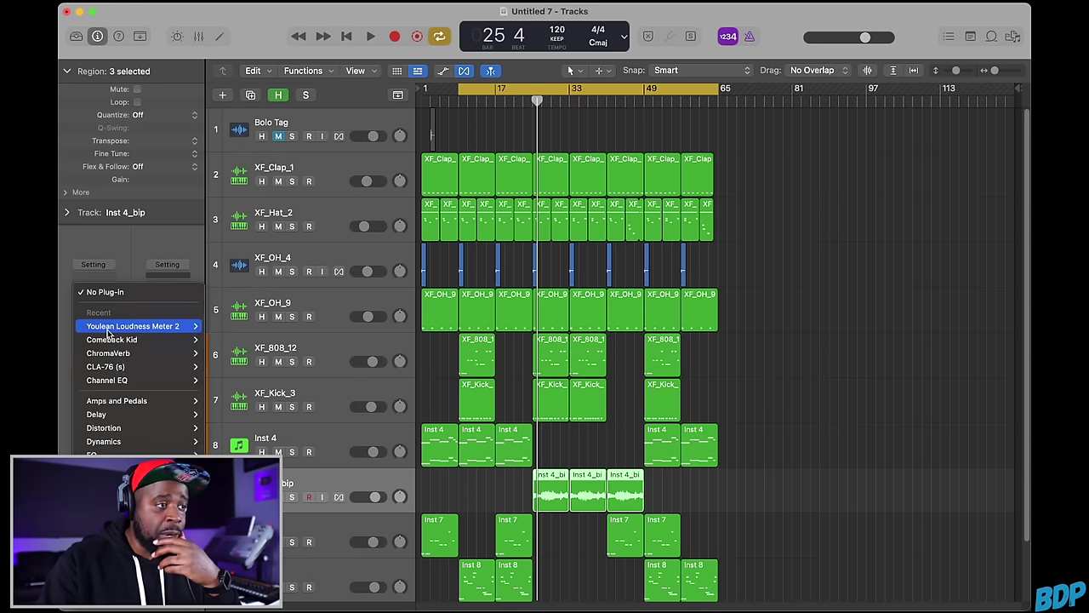
{"action": "mouse_move", "coordinate": [108, 332]}
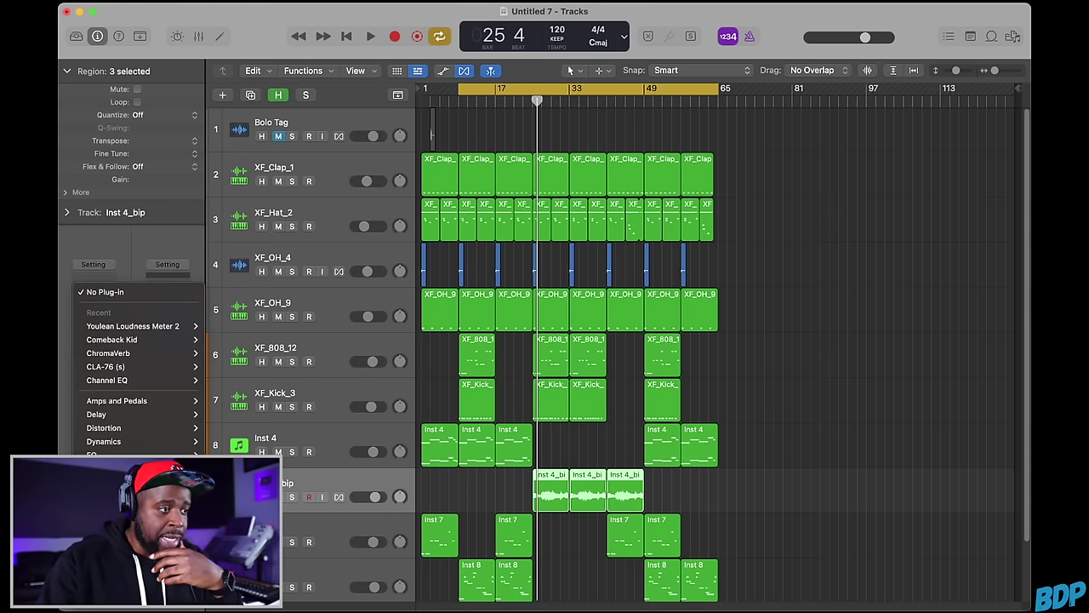
{"action": "mouse_move", "coordinate": [110, 597]}
{"action": "mouse_move", "coordinate": [255, 584]}
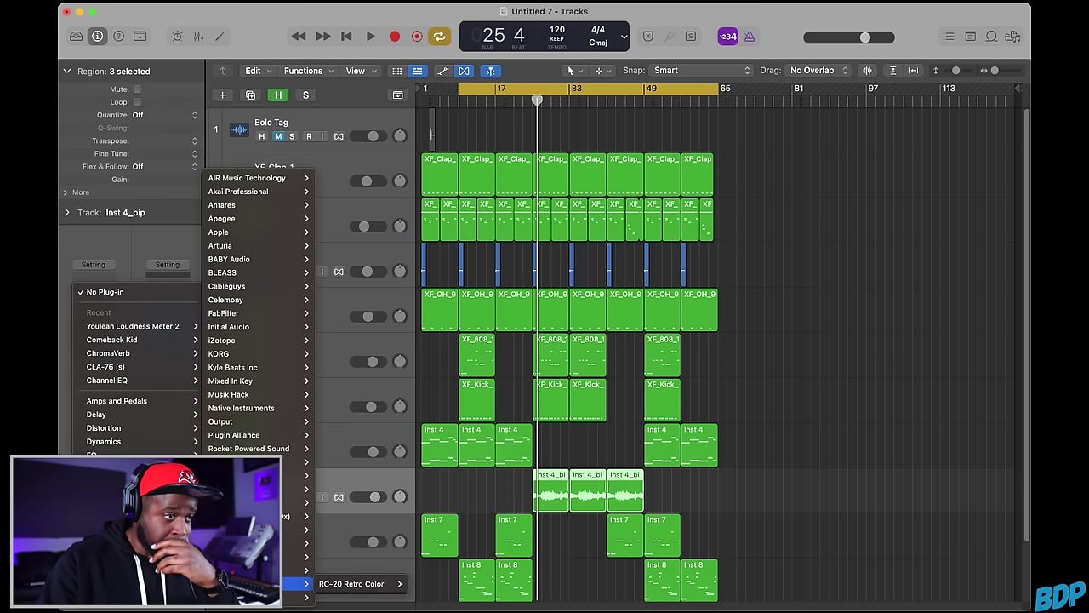
{"action": "mouse_move", "coordinate": [281, 422]}
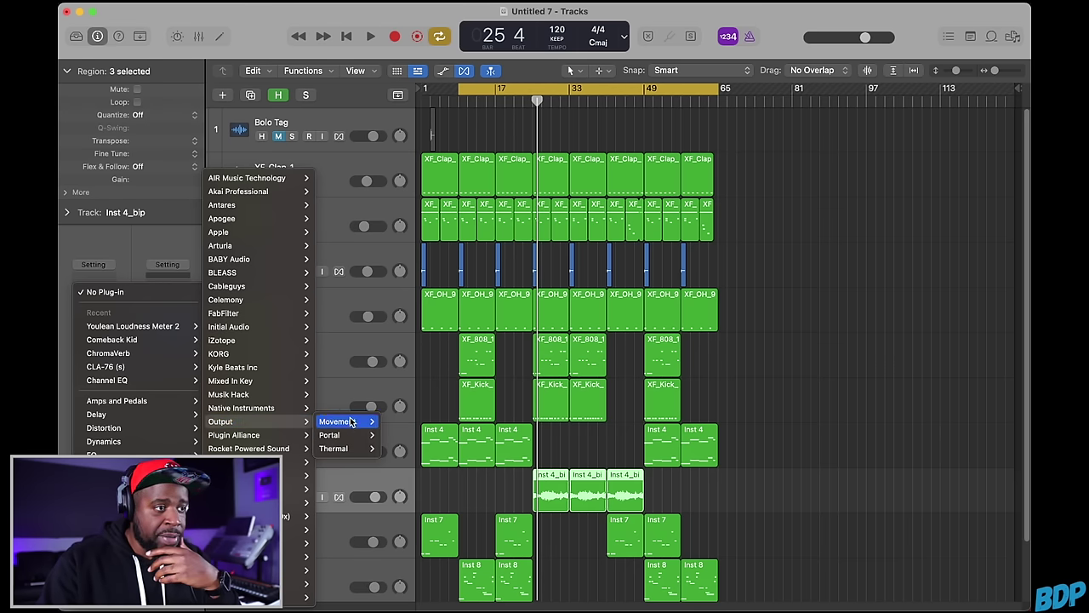
{"action": "mouse_move", "coordinate": [357, 438]}
{"action": "left_click", "coordinate": [388, 437]}
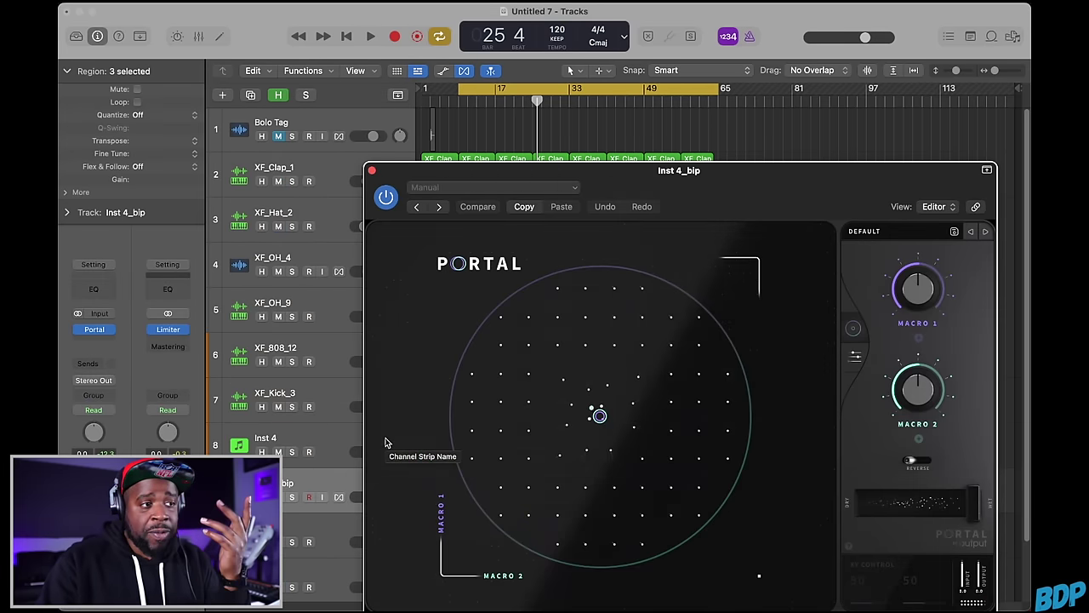
Load the Grain Swells preset in Portal, audition it during playback with a drier mix, and close the plug-in window.
{"action": "left_click_drag", "start_coordinate": [791, 188], "coordinate": [441, 136]}
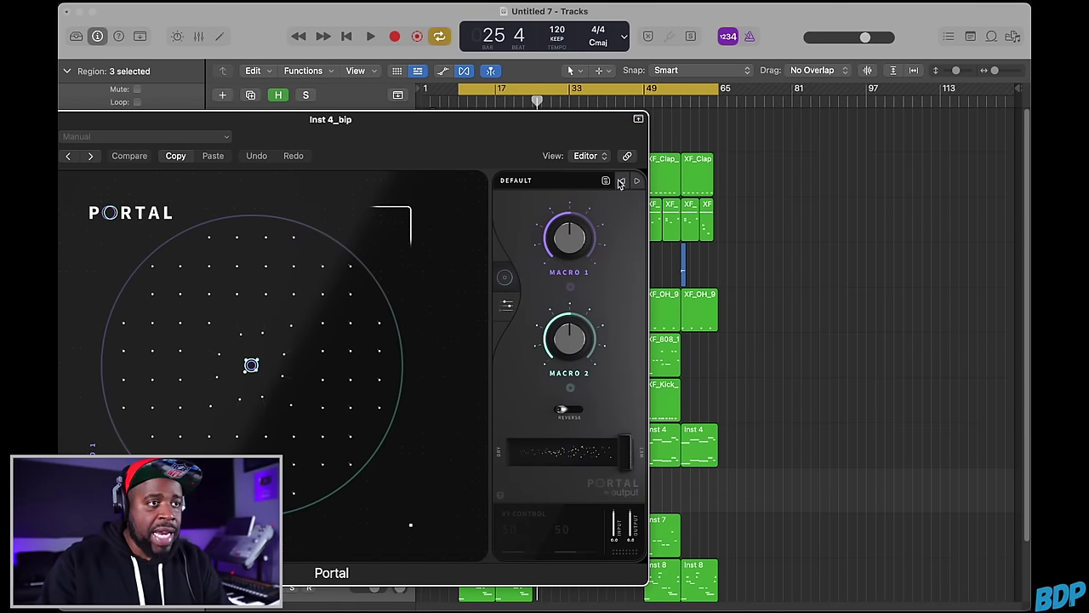
{"action": "left_click", "coordinate": [575, 183]}
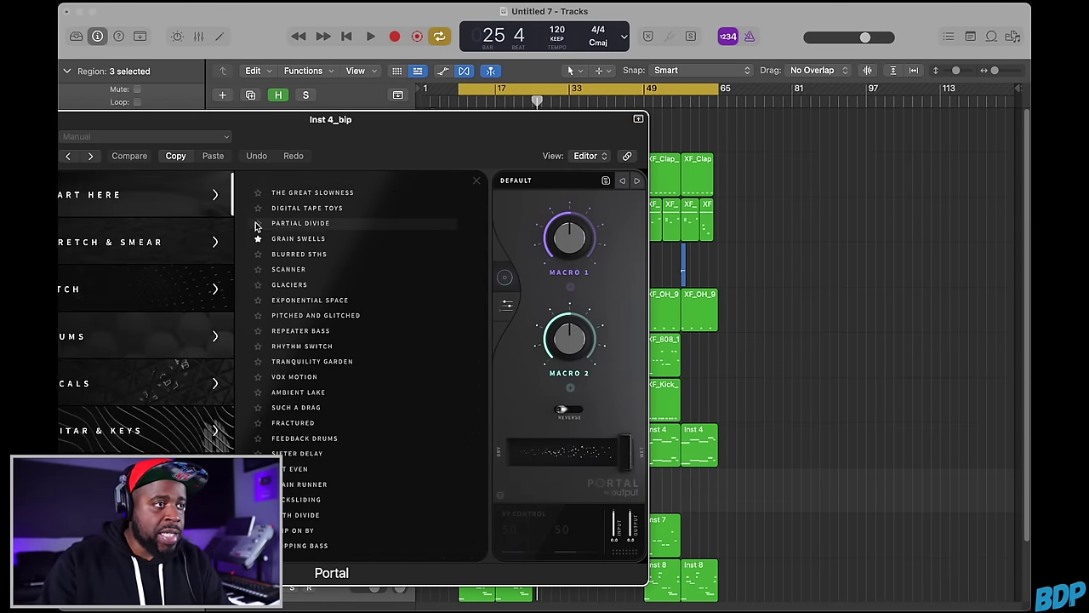
{"action": "left_click", "coordinate": [292, 241]}
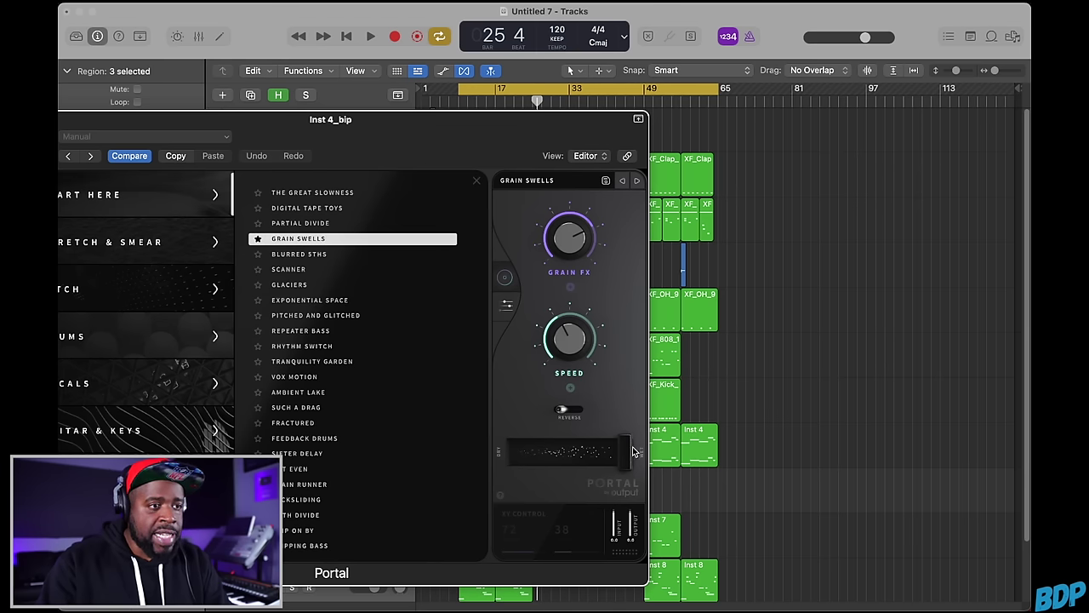
{"action": "key", "text": "space"}
{"action": "left_click_drag", "start_coordinate": [553, 143], "coordinate": [936, 209]}
{"action": "left_click", "coordinate": [410, 196]}
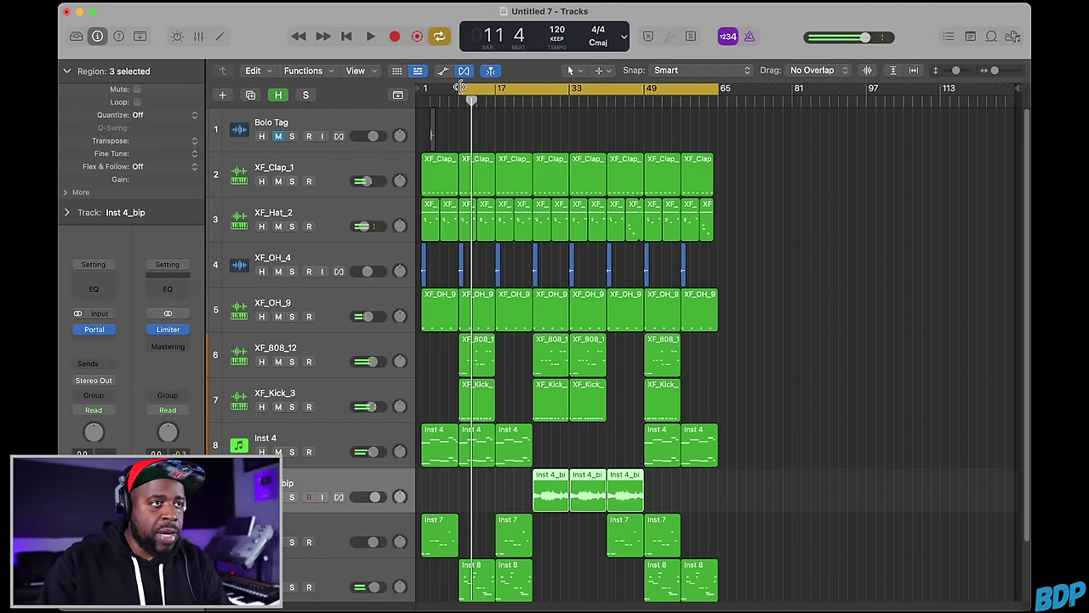
Set the cycle range to start at bar 25 and play that section to hear the Portal effect, stopping playback after bar 28.
{"action": "left_click_drag", "start_coordinate": [459, 89], "coordinate": [531, 100]}
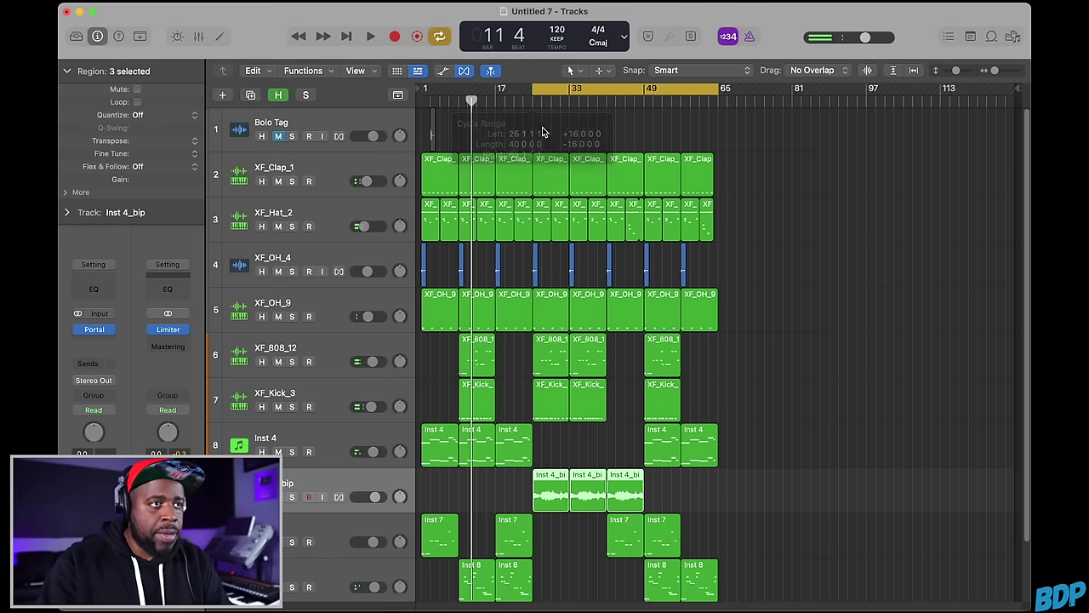
{"action": "key", "text": "space"}
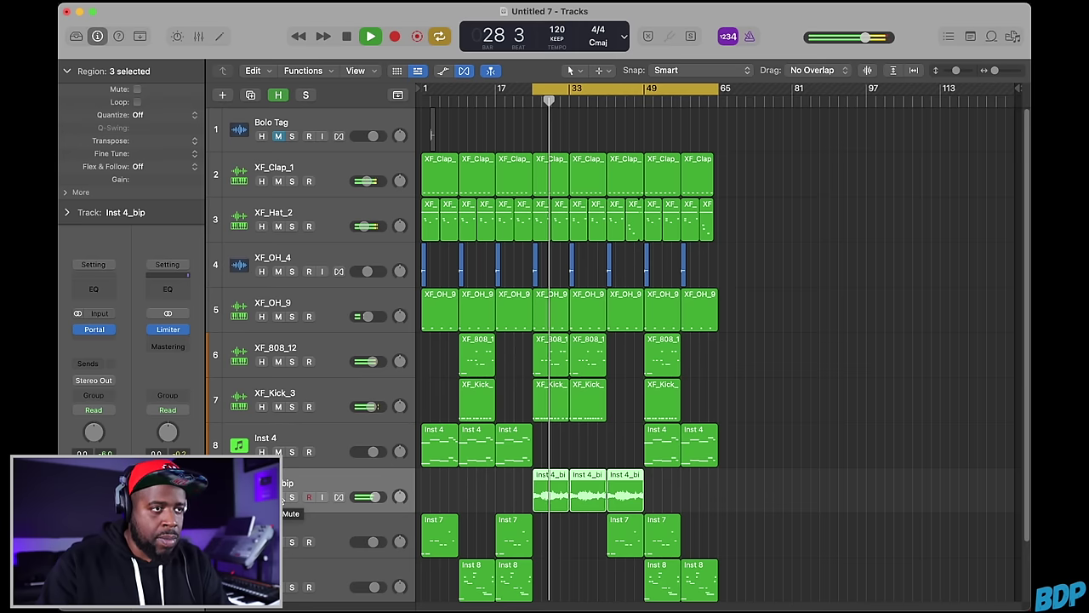
{"action": "key", "text": "space"}
Enable Flex on the Inst 4_bip track and transpose its three selected regions by -12.
{"action": "left_click", "coordinate": [104, 331]}
{"action": "mouse_move", "coordinate": [105, 341]}
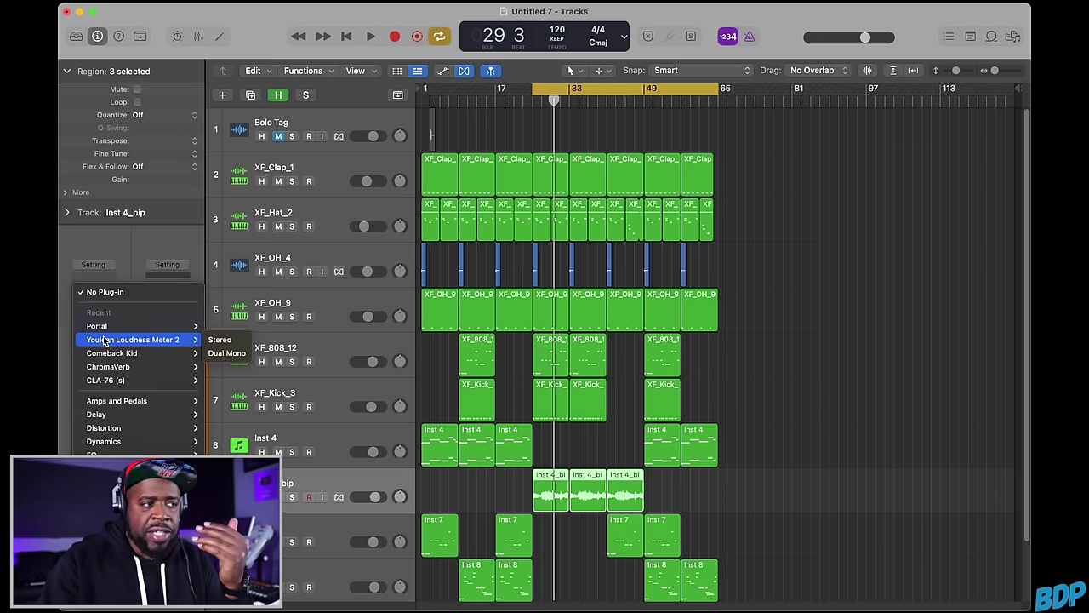
{"action": "left_click", "coordinate": [316, 494]}
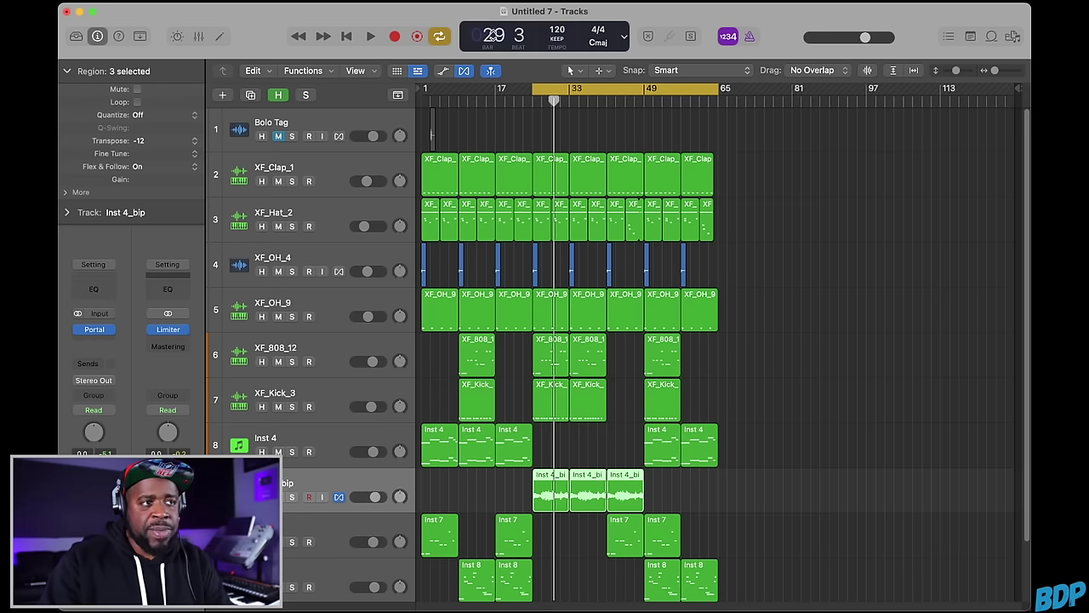
Play the transposed vocal audio from bar 25, shorten the cycle range to end at bar 49, and stop playback.
{"action": "left_click", "coordinate": [532, 100]}
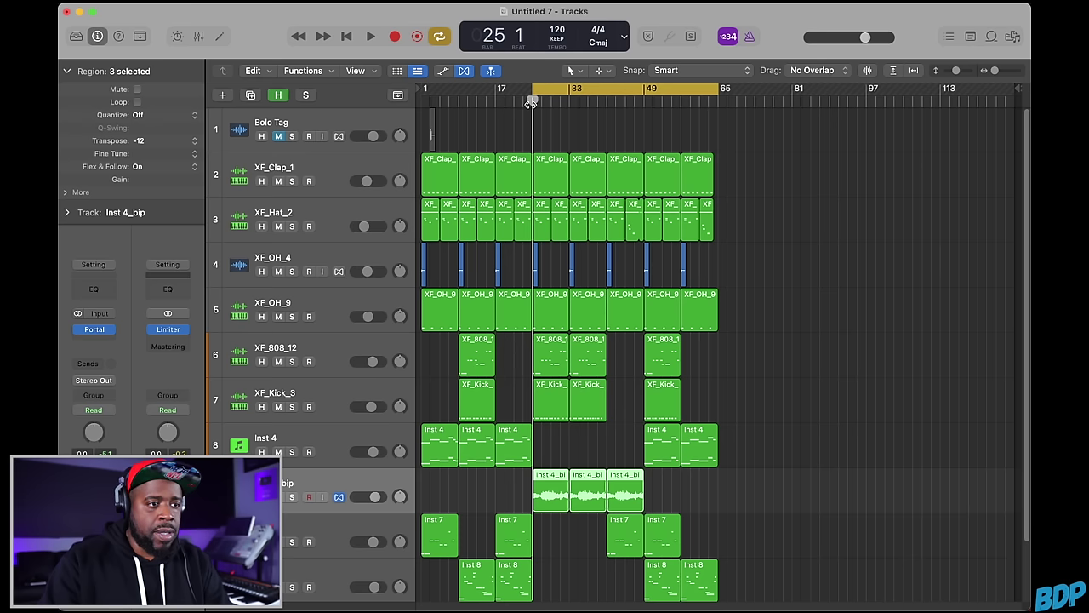
{"action": "key", "text": "space"}
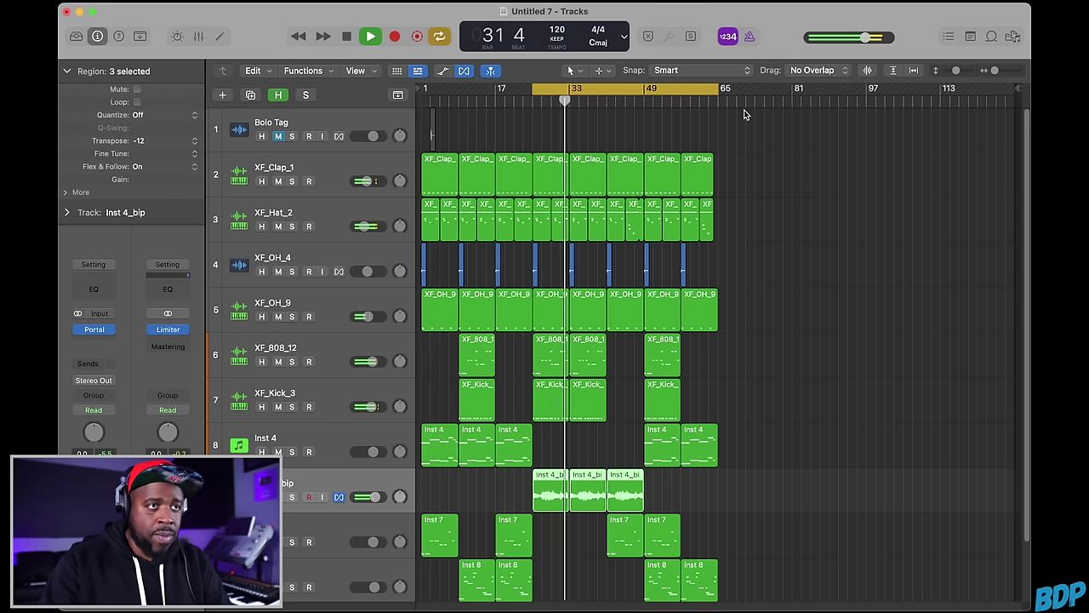
{"action": "left_click_drag", "start_coordinate": [721, 92], "coordinate": [641, 102]}
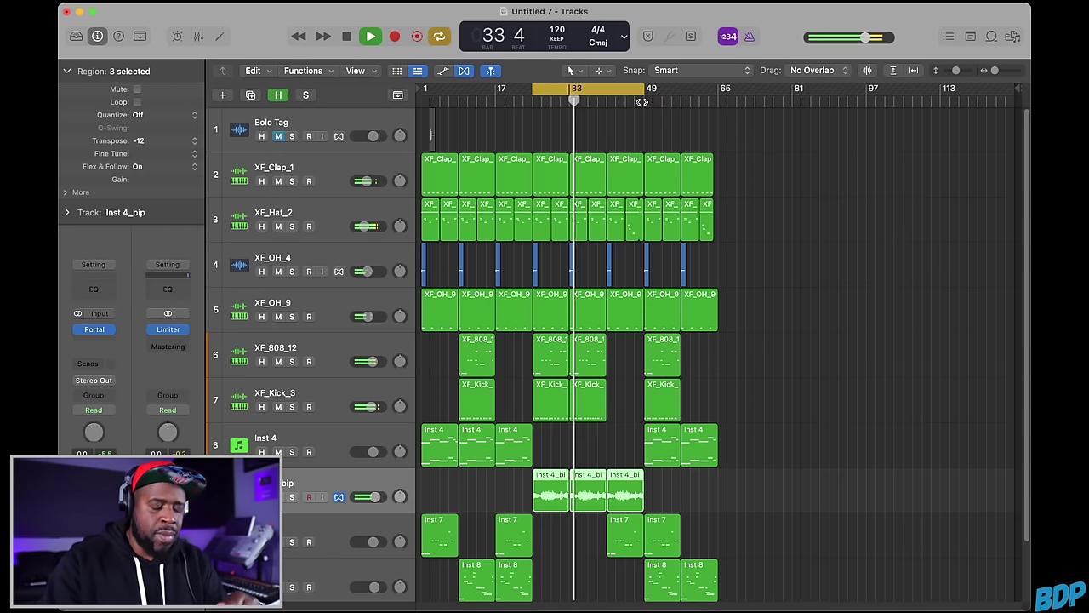
{"action": "key", "text": "space"}
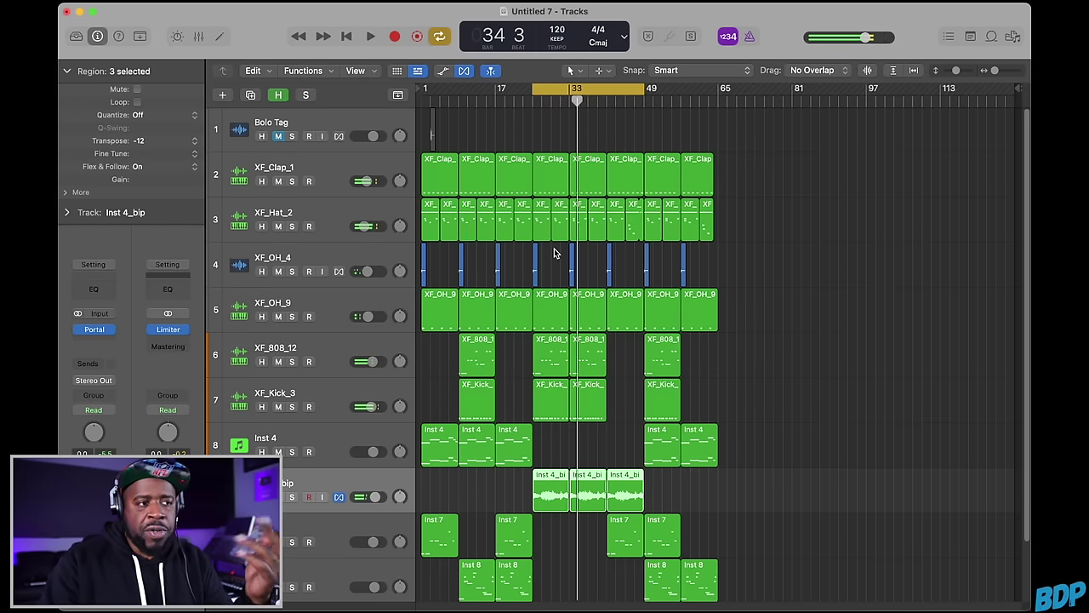
Duplicate the Inst 4_bip track to create a new audio track with the same settings.
{"action": "left_click", "coordinate": [514, 453]}
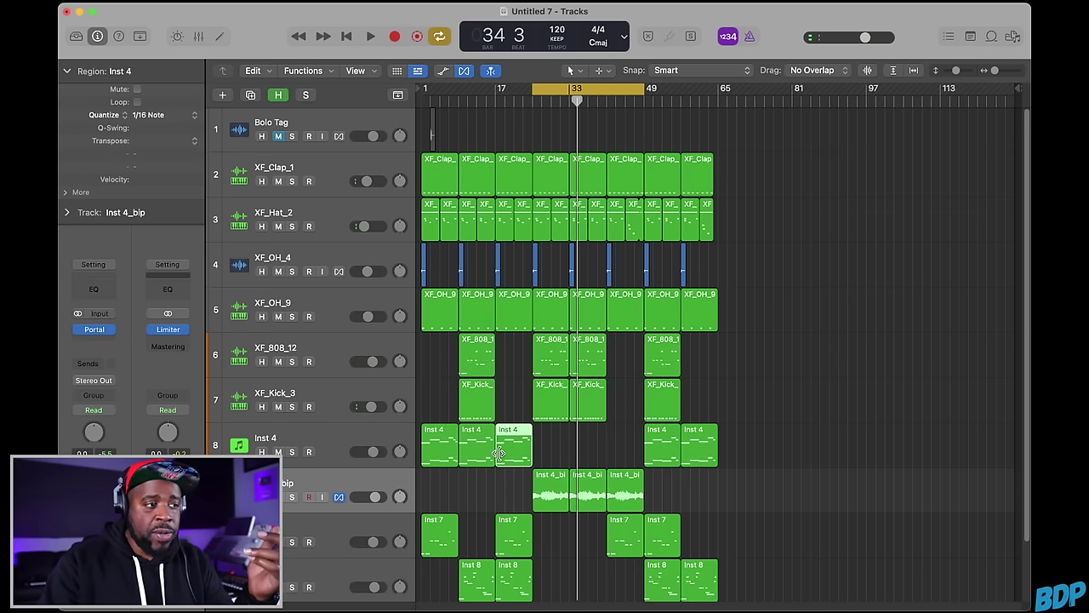
{"action": "right_click", "coordinate": [355, 487]}
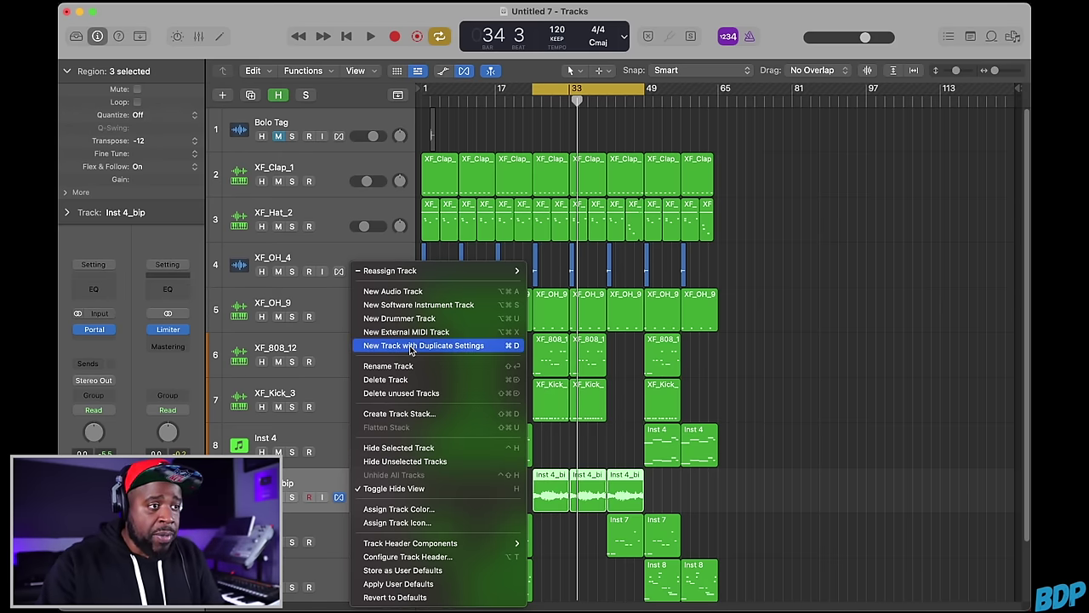
{"action": "right_click", "coordinate": [303, 477]}
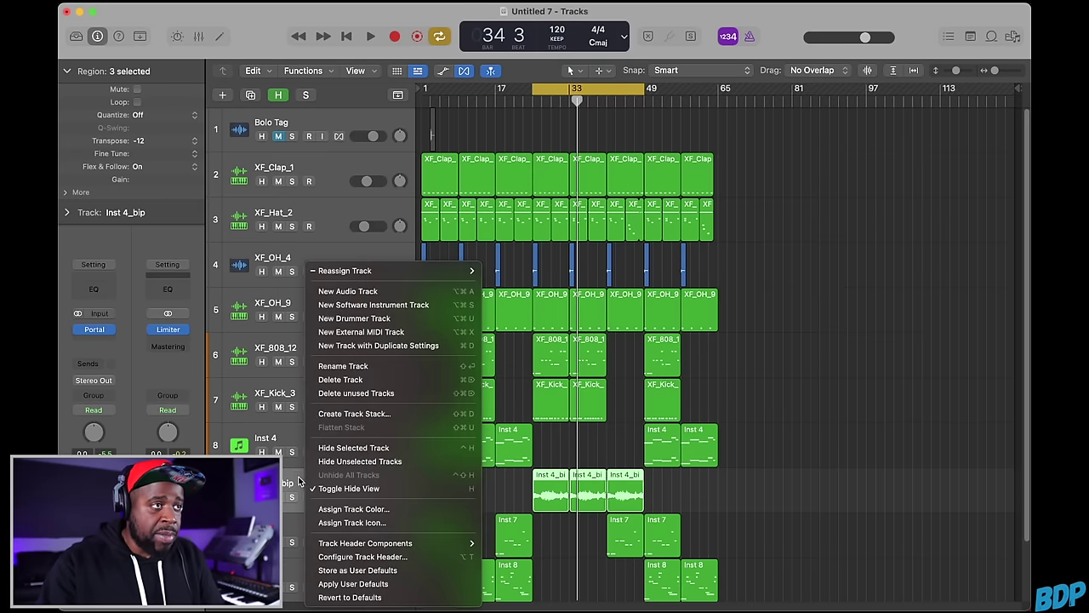
{"action": "left_click", "coordinate": [299, 480]}
{"action": "left_click", "coordinate": [250, 95]}
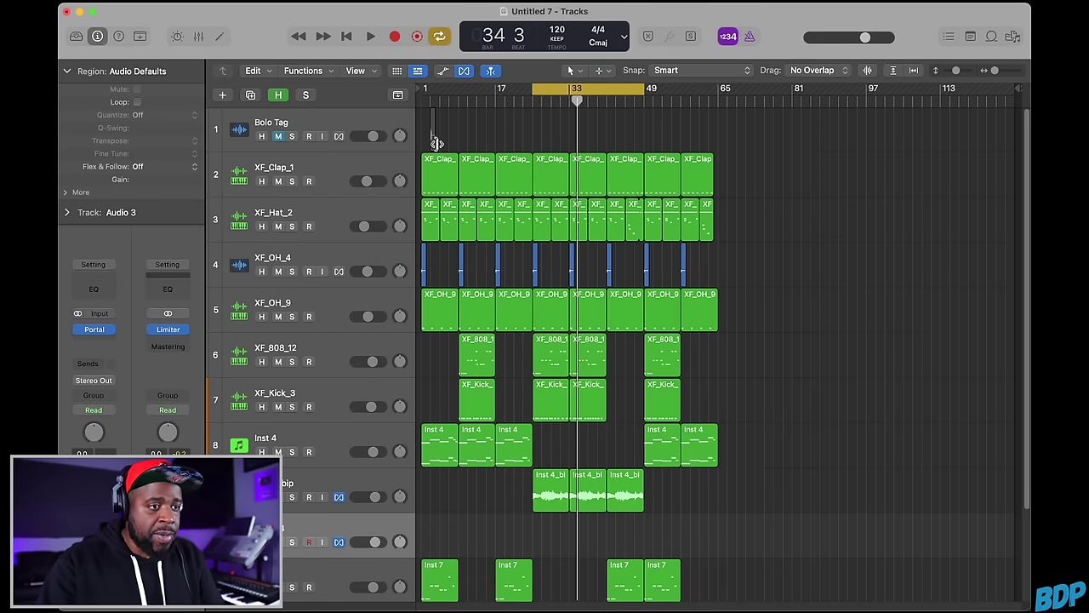
Copy the three Inst 4_bip regions to the duplicate track at bar 25 and turn off their transposition and Flex.
{"action": "left_click_drag", "start_coordinate": [663, 515], "coordinate": [546, 538]}
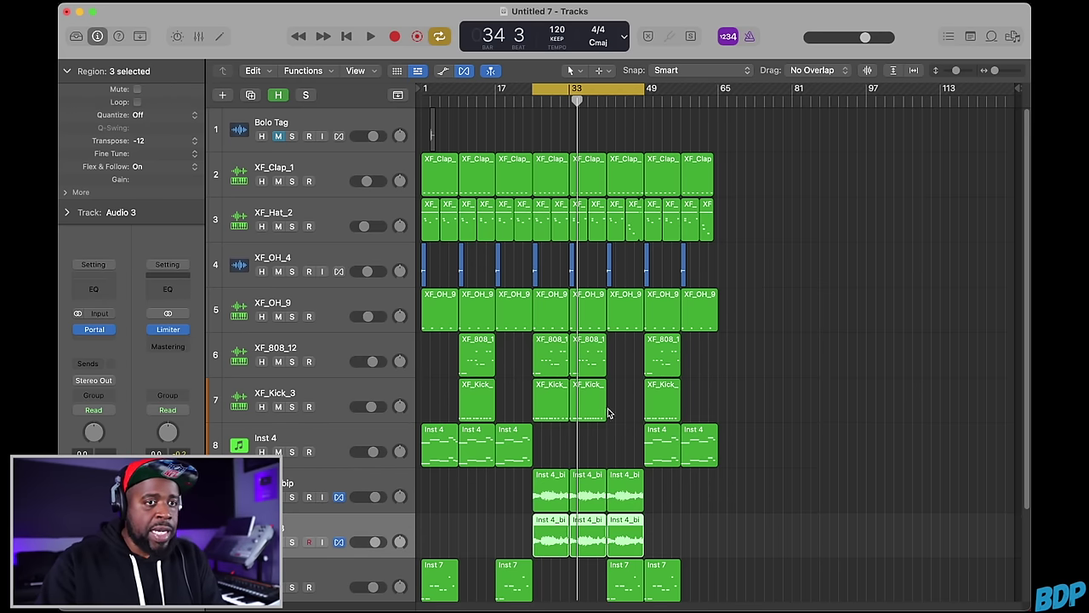
{"action": "scroll", "coordinate": [1023, 358], "scroll_direction": "down", "scroll_amount": 3}
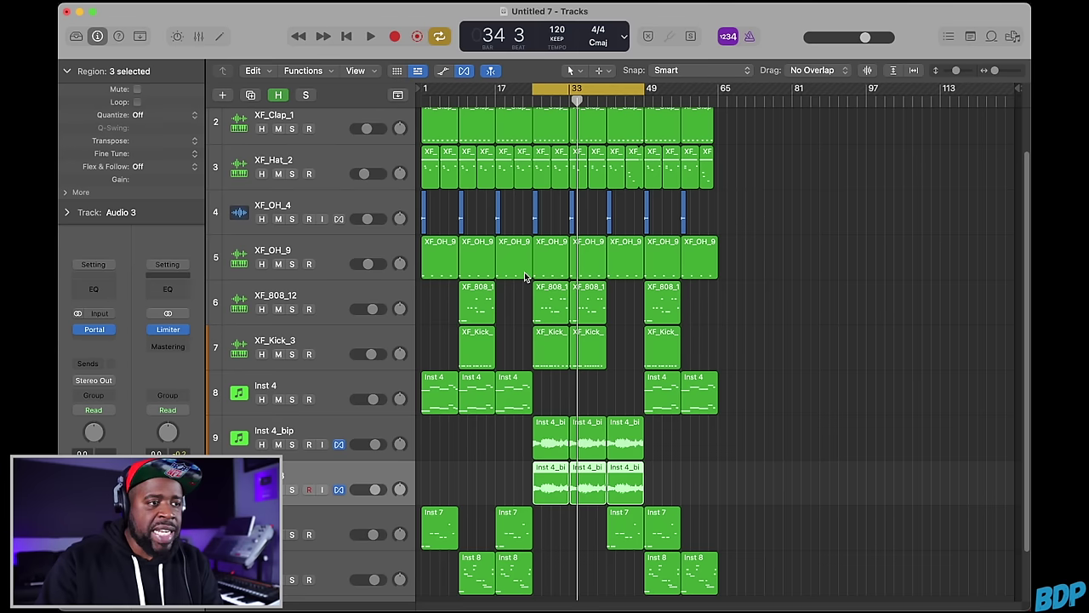
Play the layered vocals from bar 25 and lower the Audio 3 track's volume to -4.8 dB.
{"action": "key", "text": "space"}
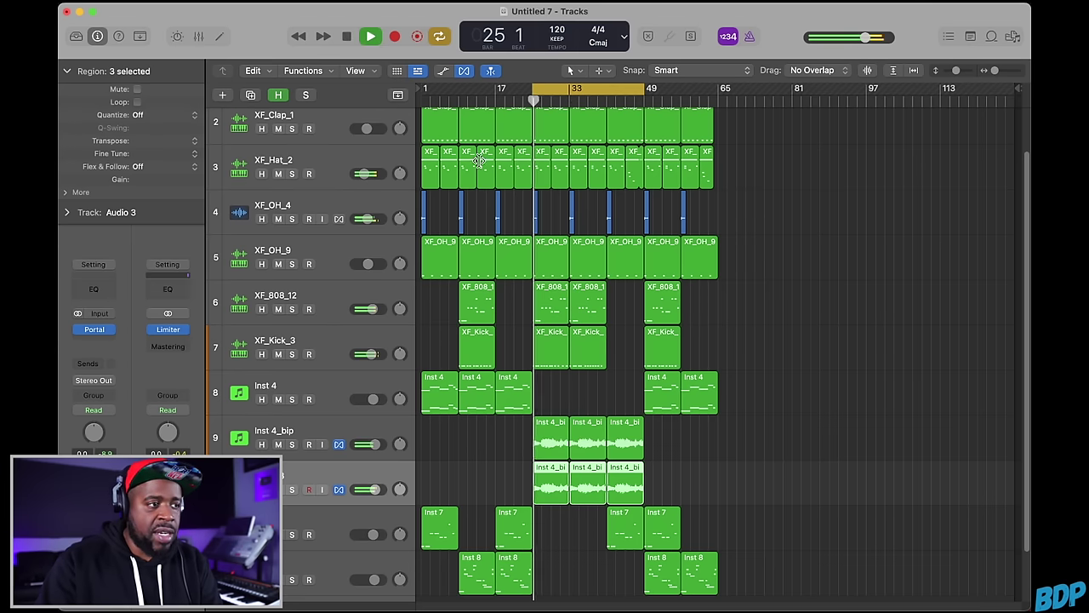
{"action": "left_click_drag", "start_coordinate": [375, 490], "coordinate": [363, 490]}
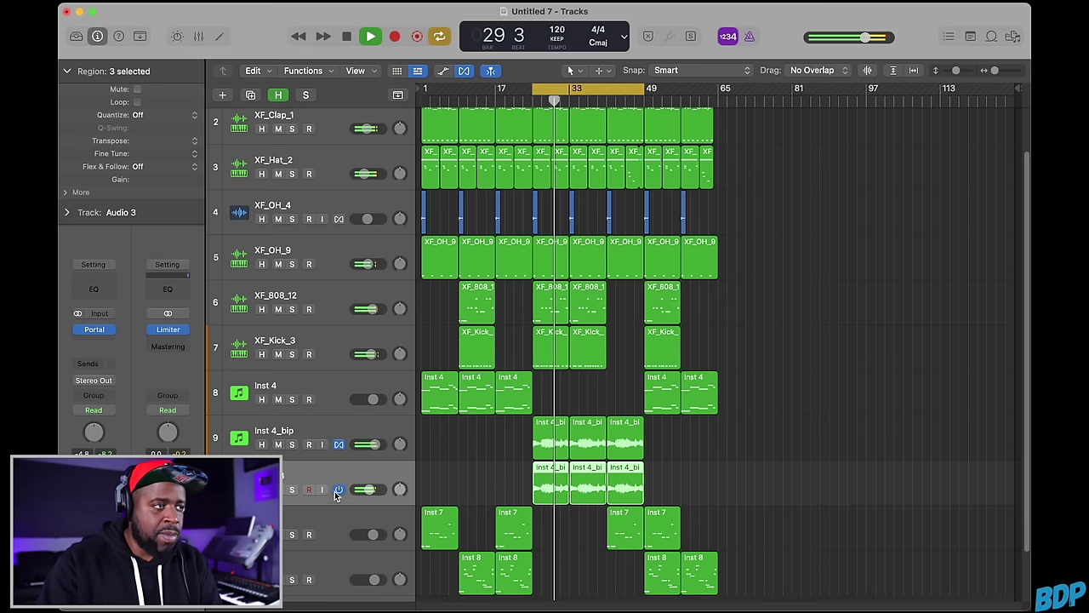
Set the dry/wet mix of Portal on the Audio 3 track to 52 percent and close the plug-in window.
{"action": "left_click", "coordinate": [99, 323]}
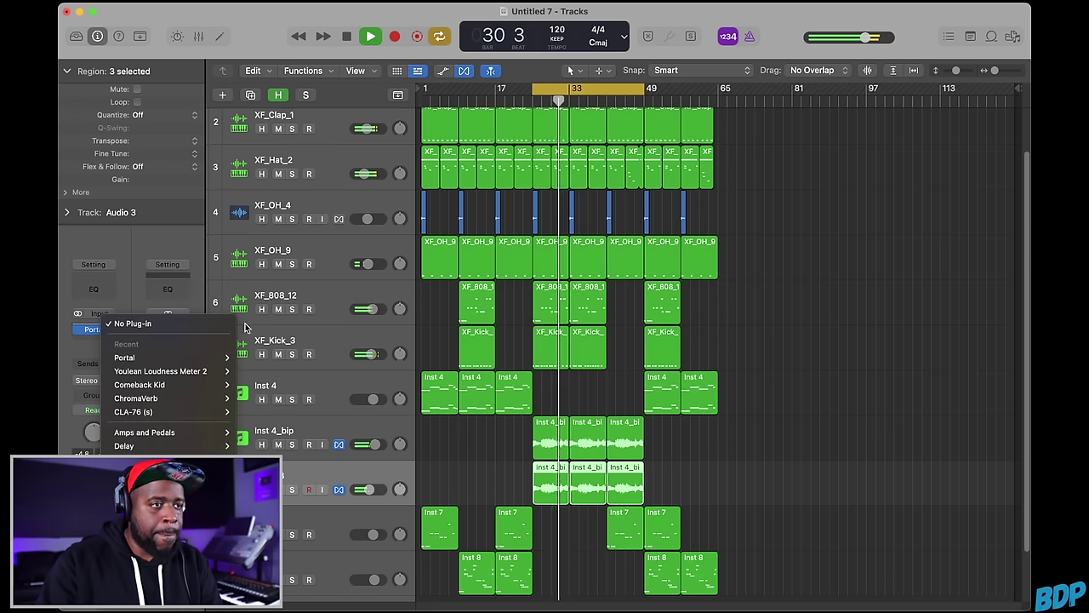
{"action": "left_click", "coordinate": [206, 288]}
{"action": "left_click", "coordinate": [97, 330]}
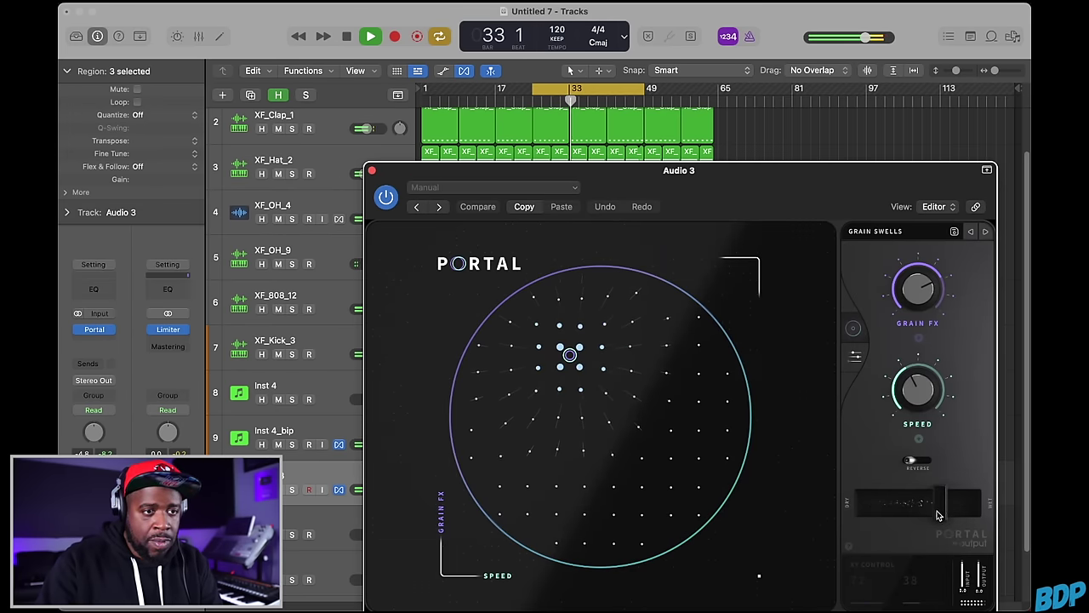
{"action": "left_click_drag", "start_coordinate": [940, 507], "coordinate": [918, 517]}
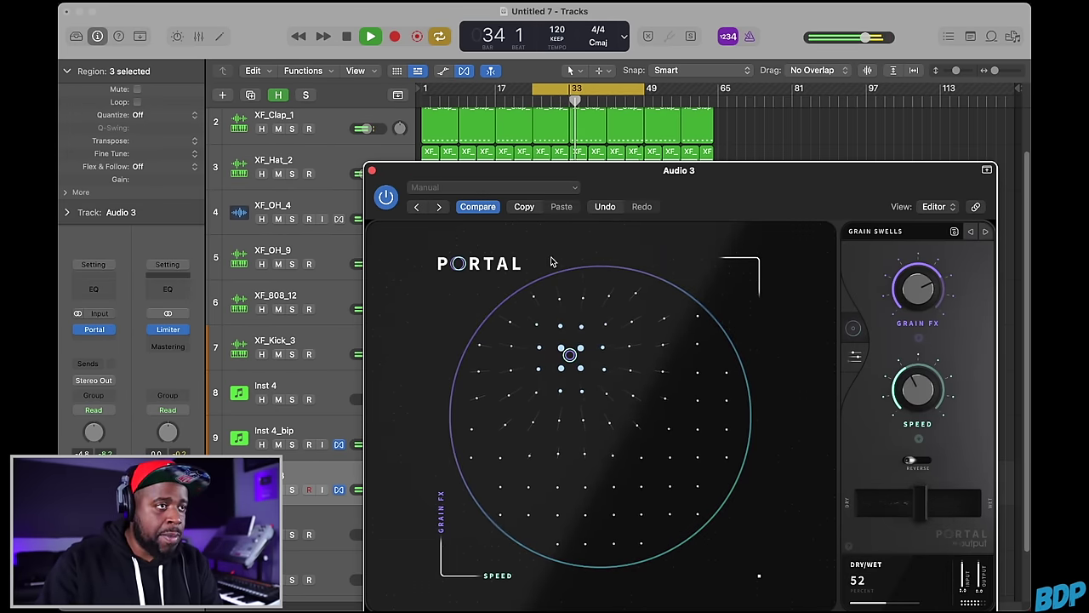
{"action": "left_click", "coordinate": [372, 171]}
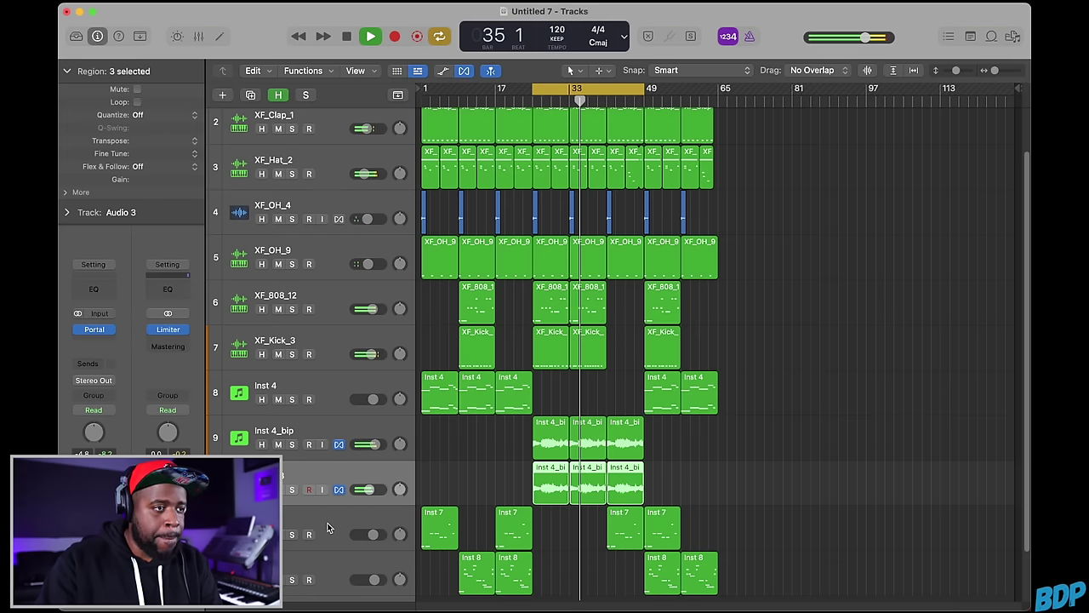
Set the dry/wet mix of Portal on the Inst 4_bip track to 50 percent and close the plug-in window.
{"action": "left_click", "coordinate": [332, 431]}
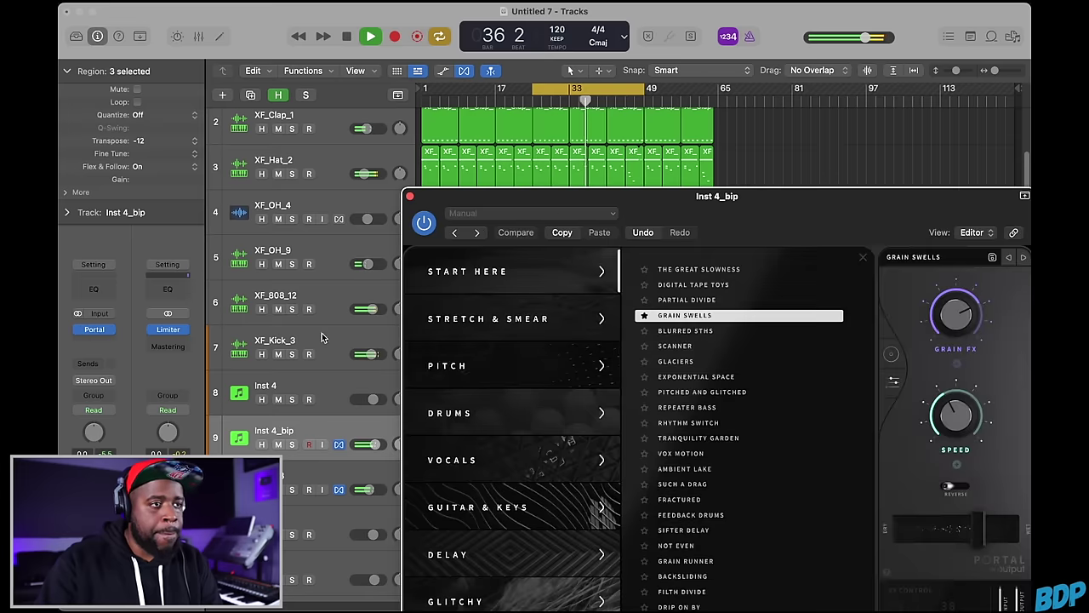
{"action": "left_click", "coordinate": [93, 330]}
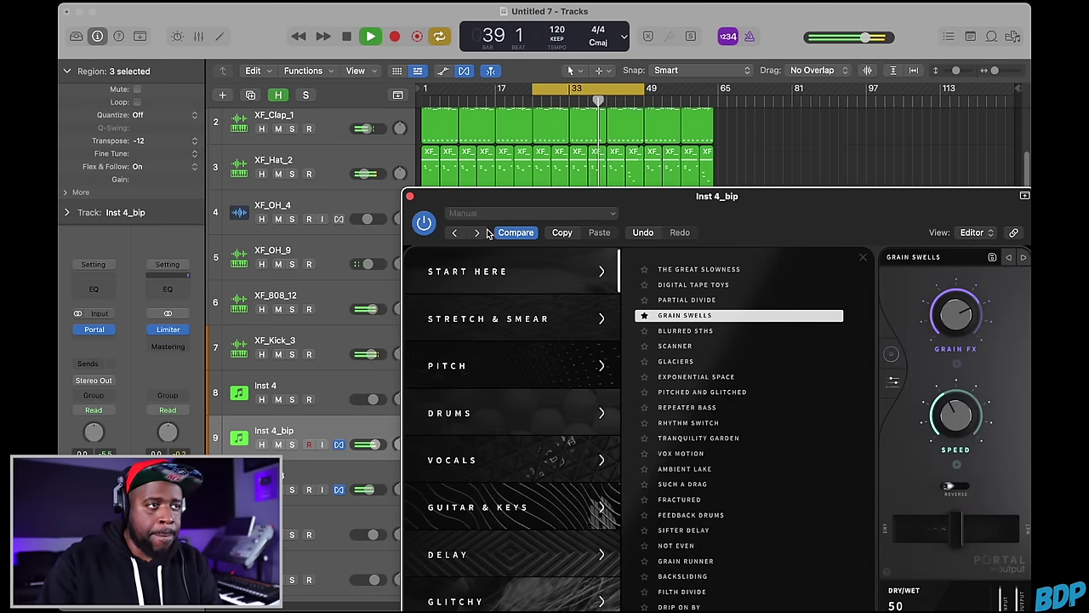
{"action": "left_click", "coordinate": [408, 197]}
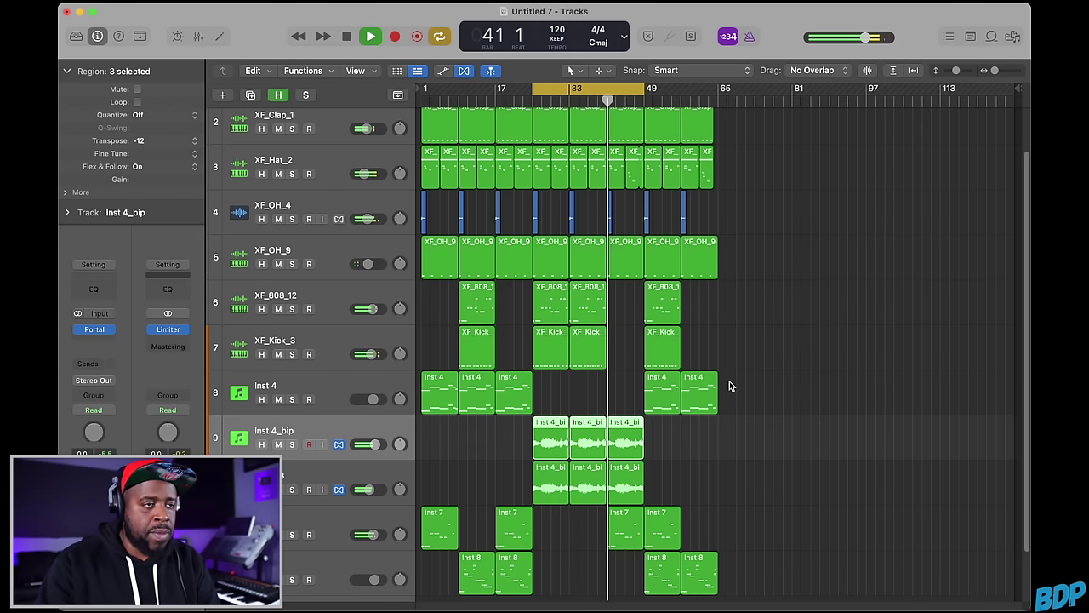
Extend the cycle range to end at bar 65 and stop playback.
{"action": "left_click_drag", "start_coordinate": [644, 89], "coordinate": [718, 92]}
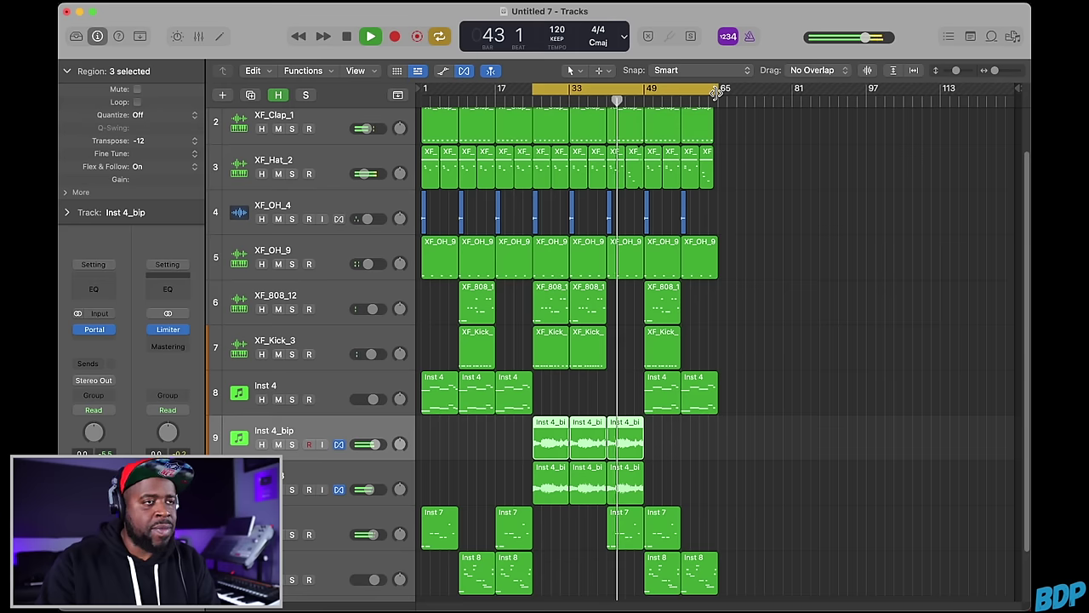
{"action": "key", "text": "space"}
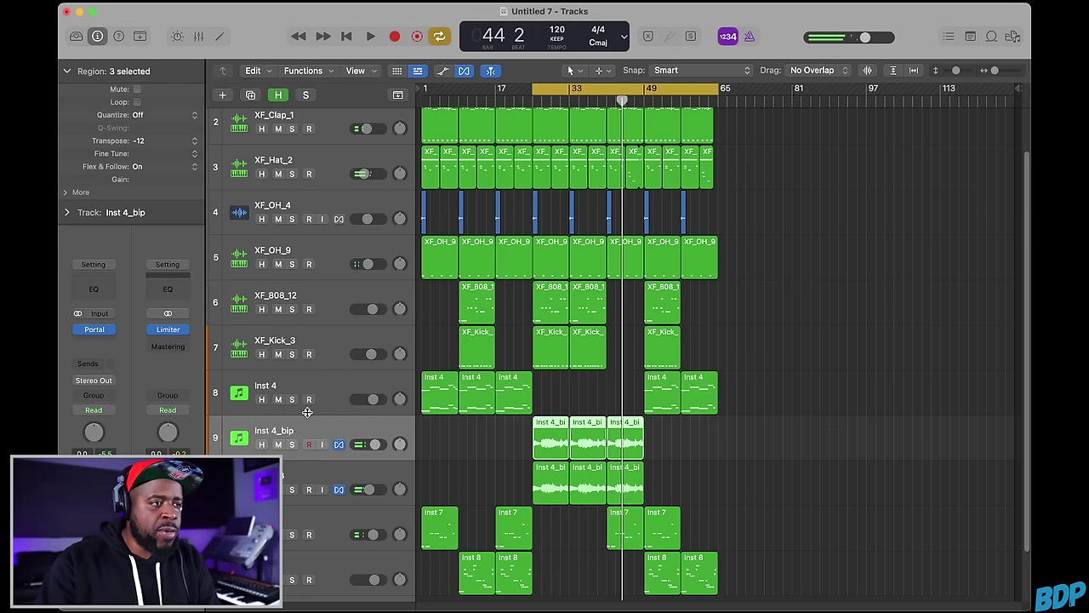
Extend the cycle range to start at bar 1 so it spans the whole arrangement.
{"action": "left_click_drag", "start_coordinate": [314, 413], "coordinate": [314, 400]}
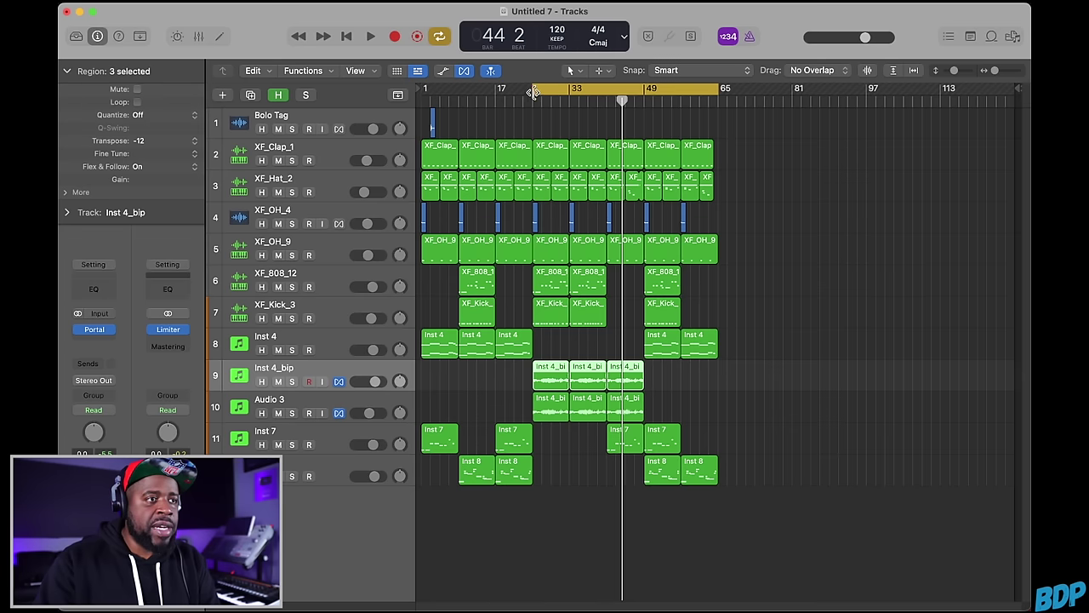
{"action": "left_click_drag", "start_coordinate": [533, 92], "coordinate": [424, 92]}
{"action": "left_click", "coordinate": [450, 419]}
{"action": "left_click", "coordinate": [435, 444]}
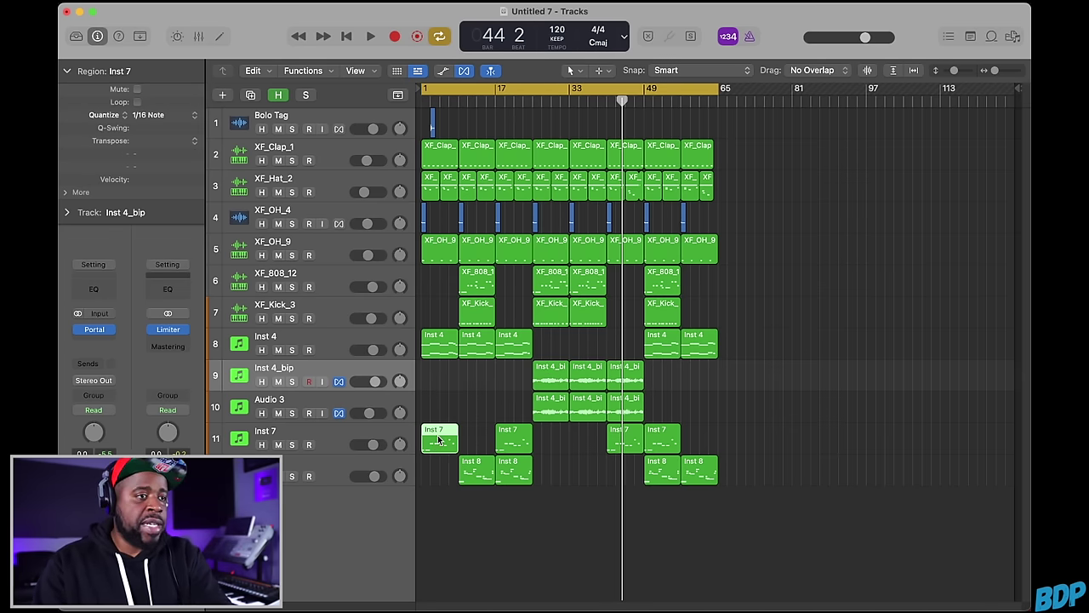
Delete the first Inst 4 region, at bar 1.
{"action": "left_click", "coordinate": [499, 411]}
{"action": "left_click", "coordinate": [447, 347]}
{"action": "key", "text": "Delete"}
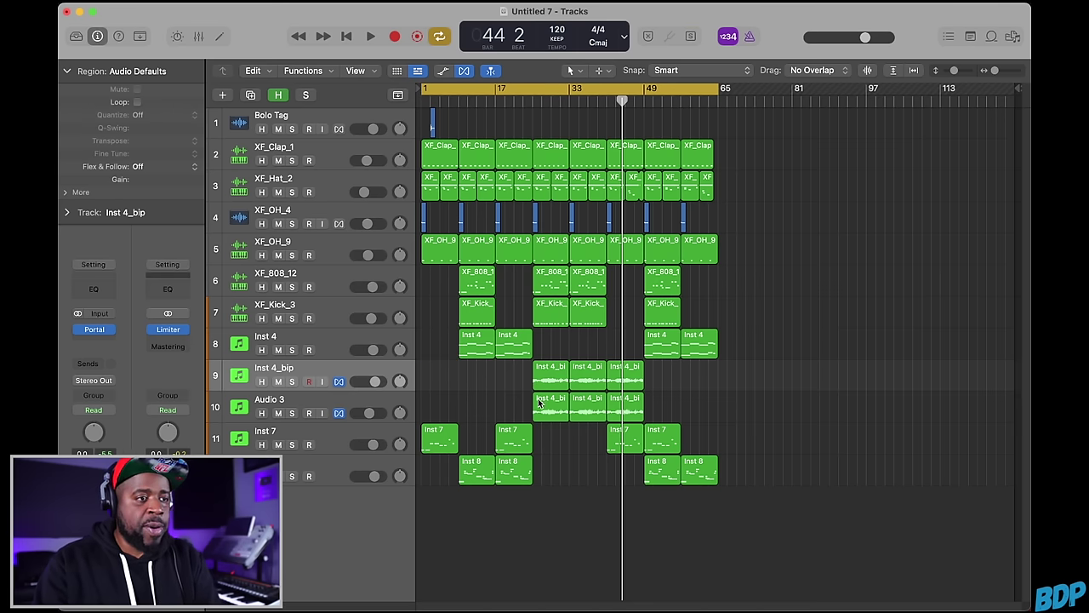
Copy the bar 25 vocal regions on the Inst 4_bip and Audio 3 tracks to bar 1 and play the arrangement from the beginning.
{"action": "left_click_drag", "start_coordinate": [524, 374], "coordinate": [550, 419]}
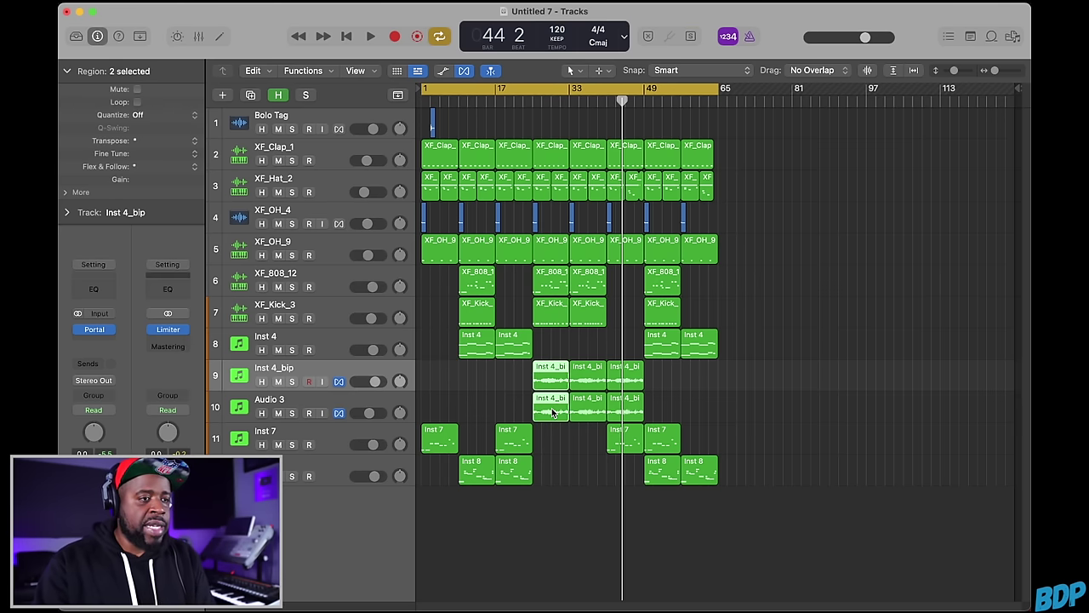
{"action": "left_click_drag", "start_coordinate": [546, 381], "coordinate": [427, 381]}
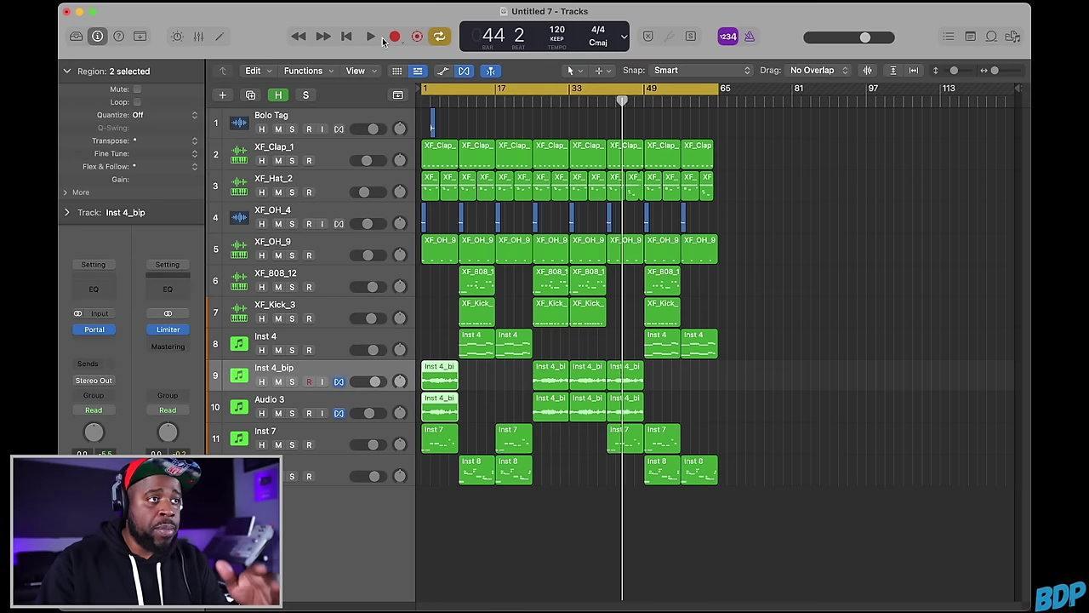
{"action": "left_click", "coordinate": [349, 38]}
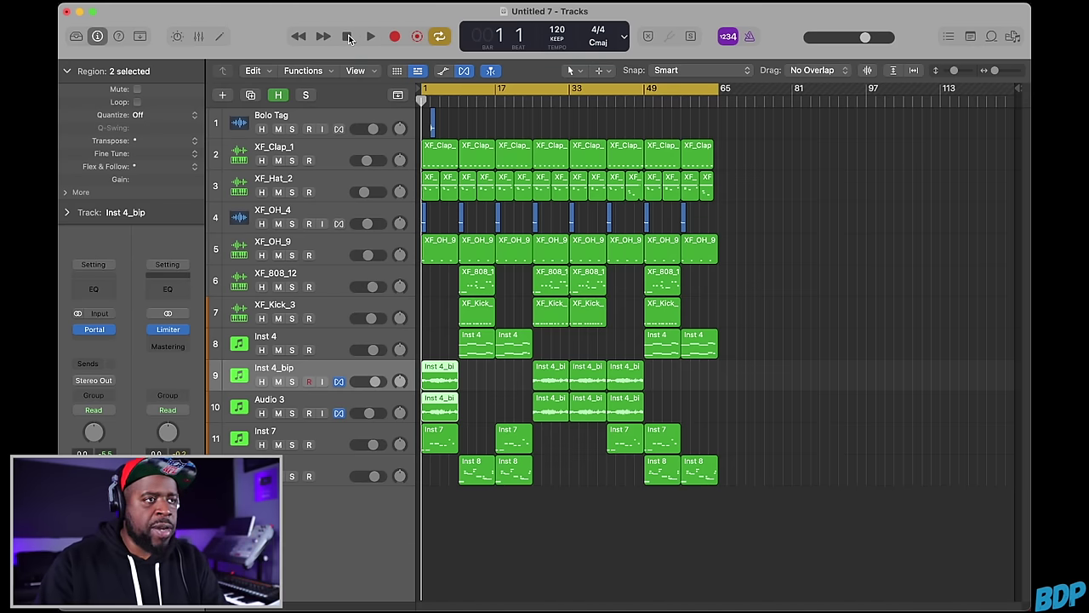
{"action": "key", "text": "space"}
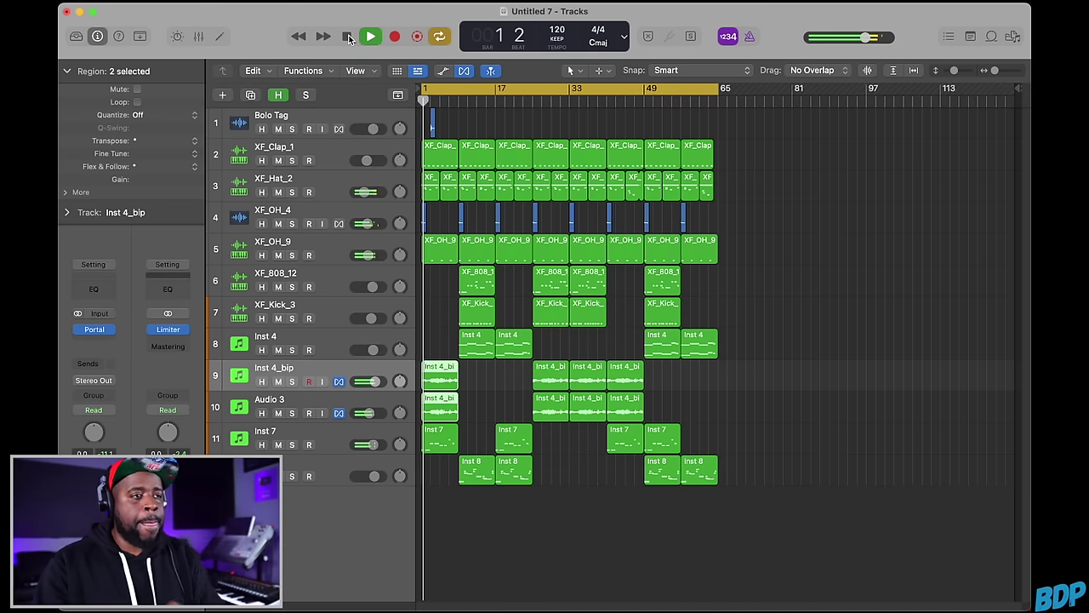